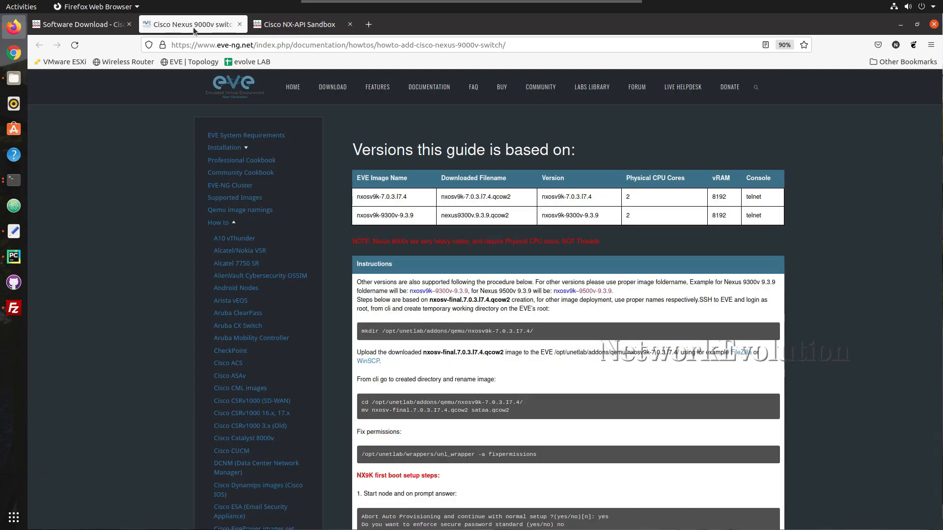
Show the 'show hardware' request as Python3 code in NX-API Sandbox, keeping json-rpc format
left_click(281, 31)
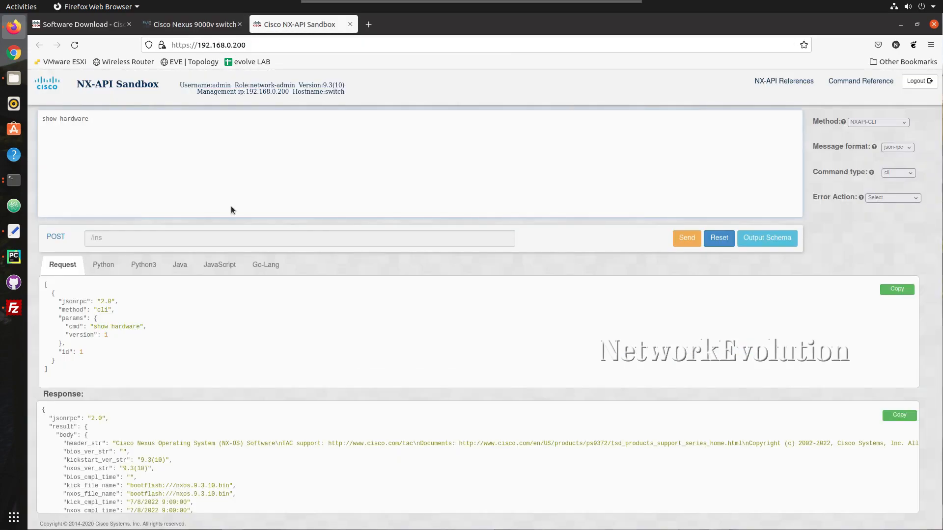
left_click(143, 268)
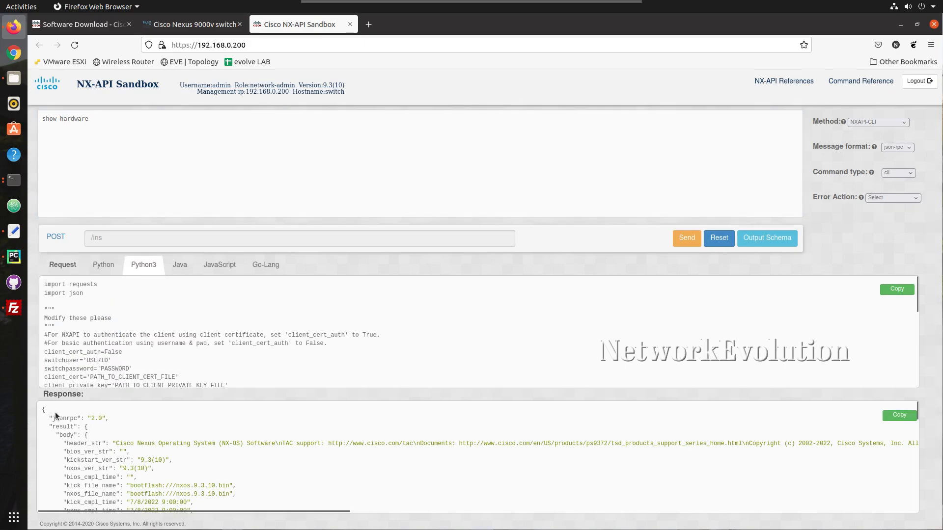
left_click_drag(52, 411, 120, 460)
left_click(120, 408)
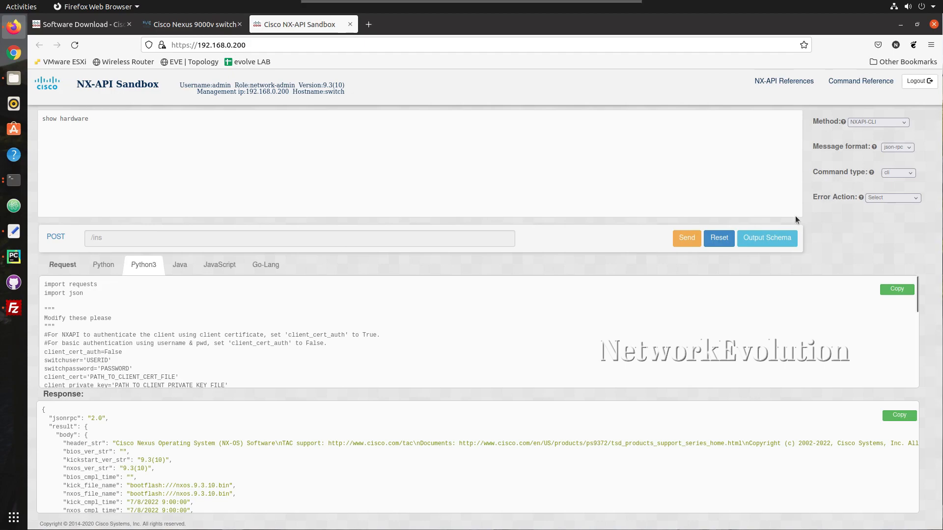
left_click(889, 148)
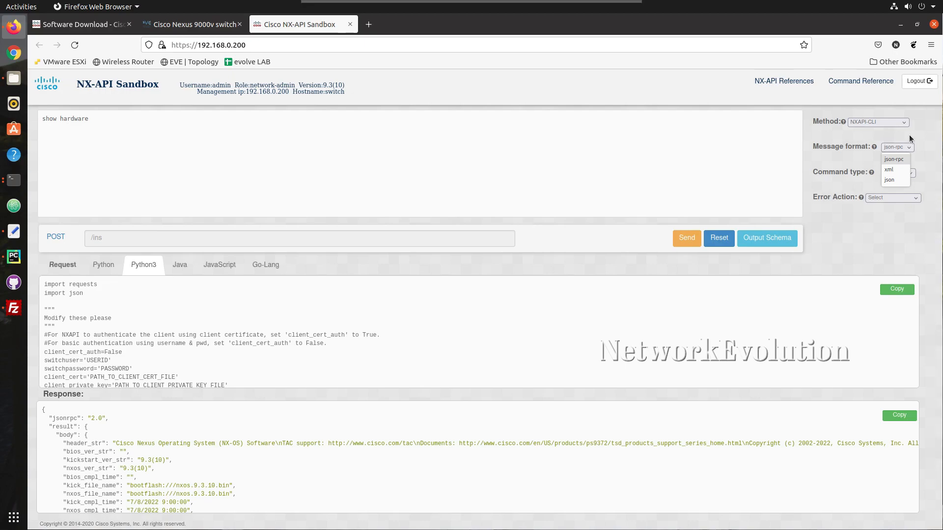
left_click(906, 140)
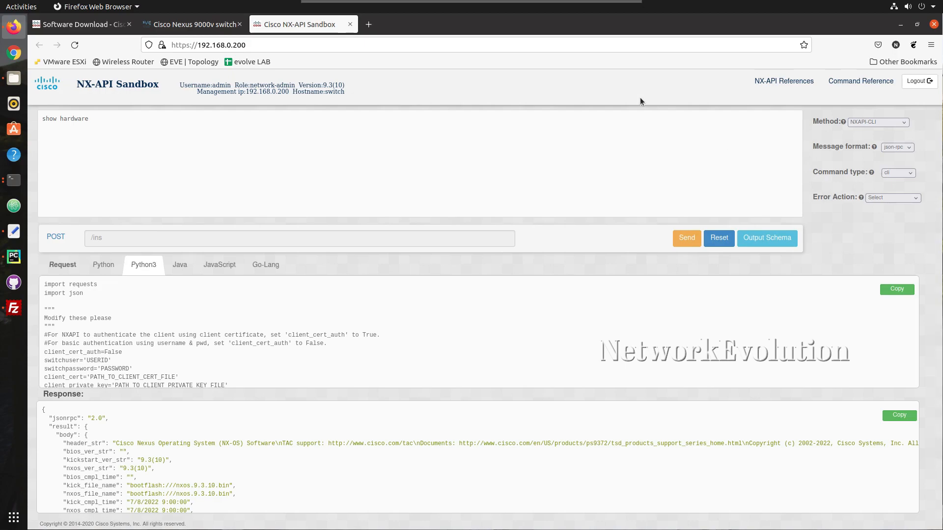
Check the MD5 checksum of the Nexus 9000v 9.3(10) KVM qcow2 image and open Downloads
left_click(92, 25)
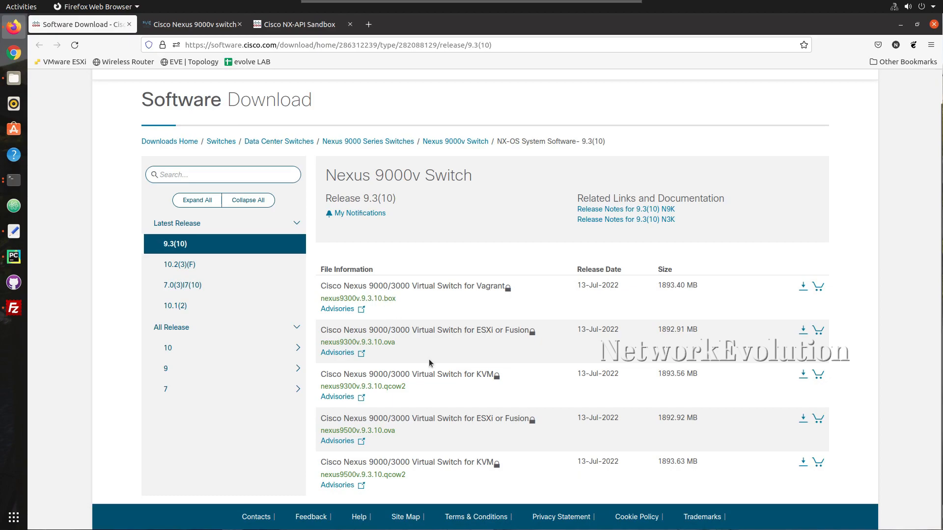
mouse_move(413, 373)
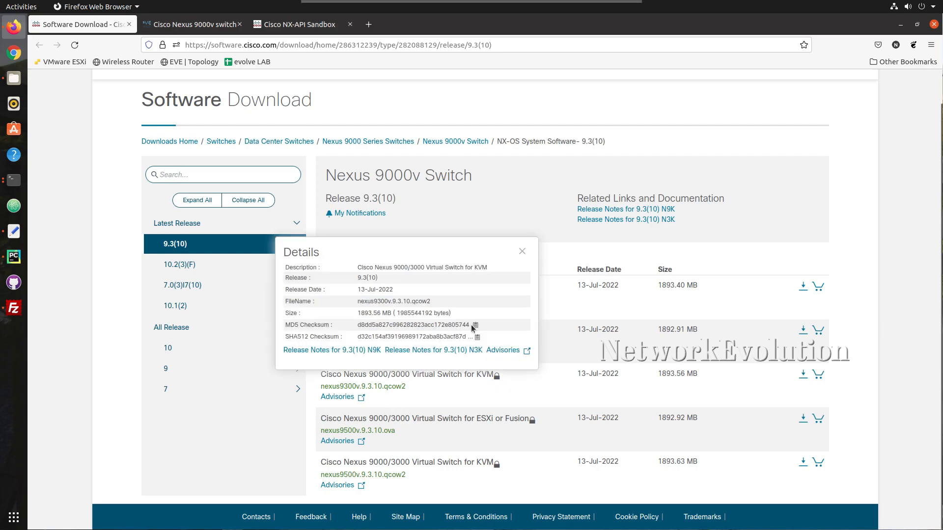
left_click_drag(470, 325, 456, 325)
left_click(14, 79)
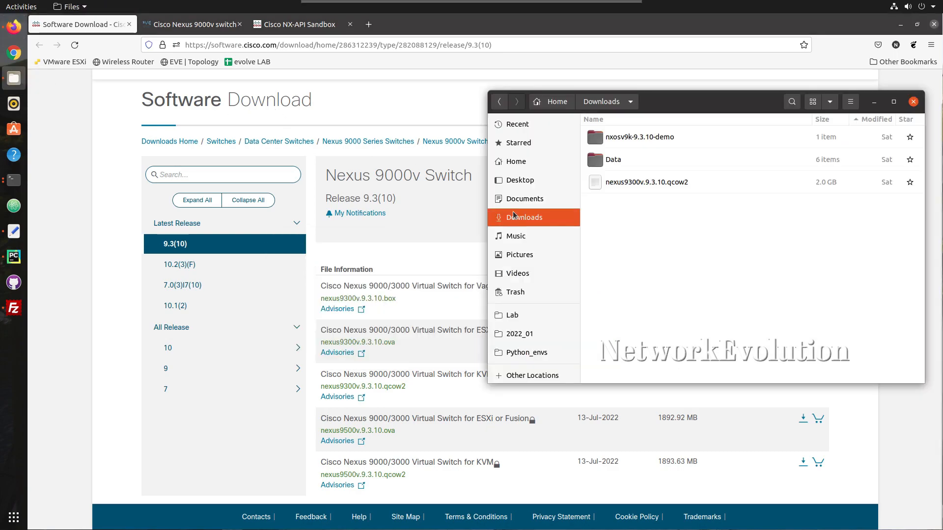
Open a terminal in Downloads and run md5sum on nexus9300v.9.3.10.qcow2
left_click_drag(716, 102, 555, 87)
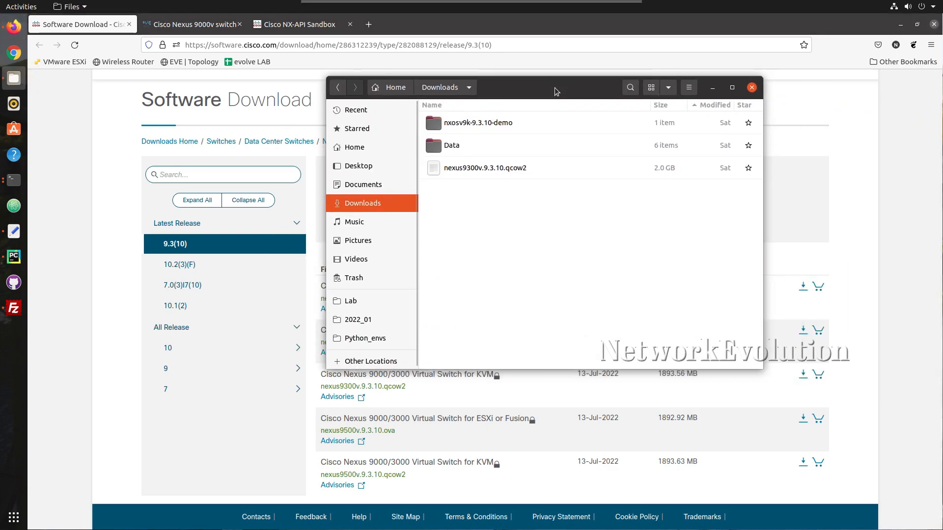
right_click(496, 209)
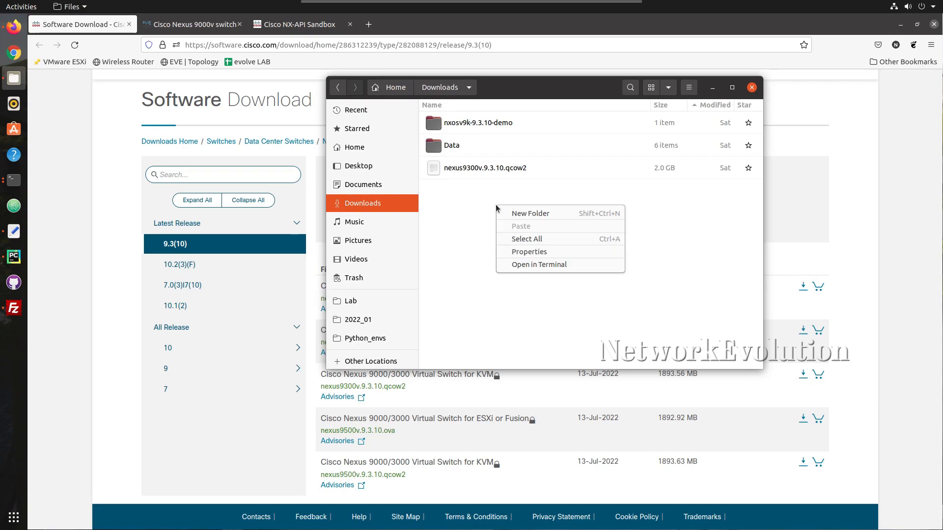
left_click(539, 271)
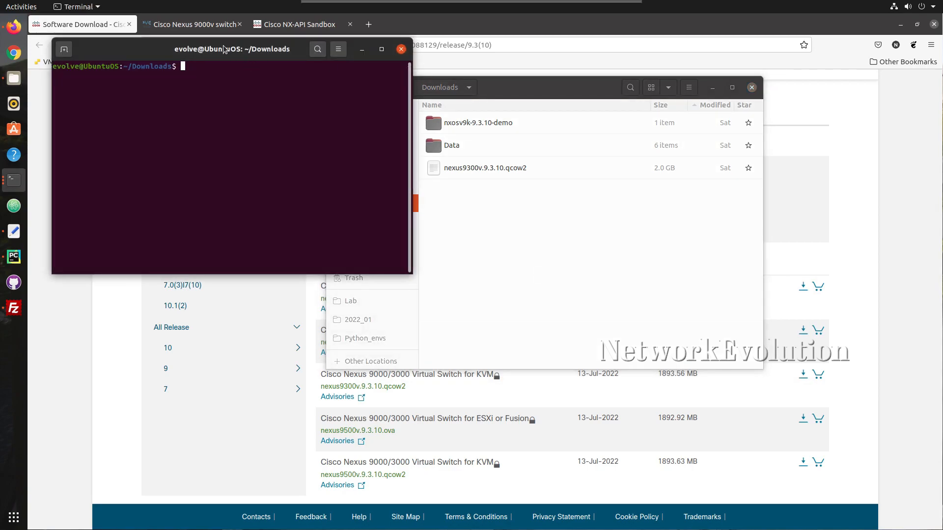
left_click_drag(246, 54, 248, 116)
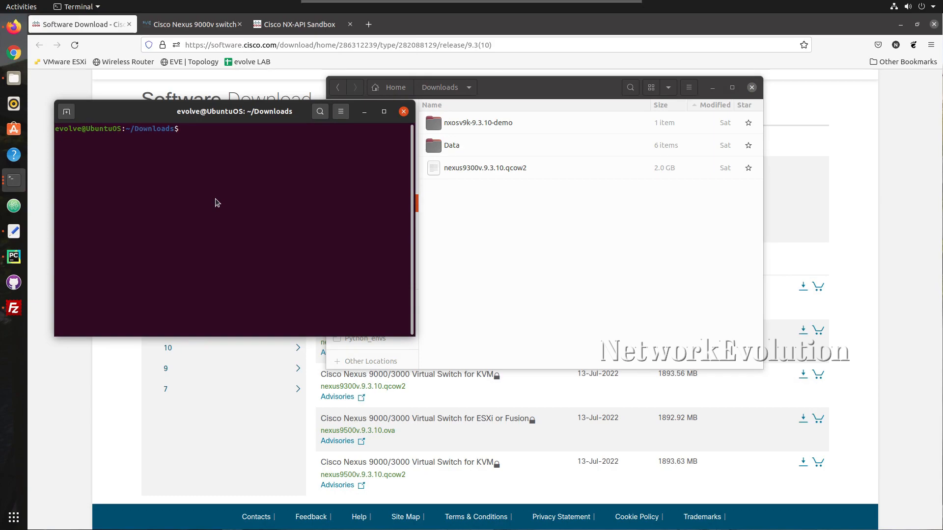
type("md5sum ne")
key("Tab")
key("Return")
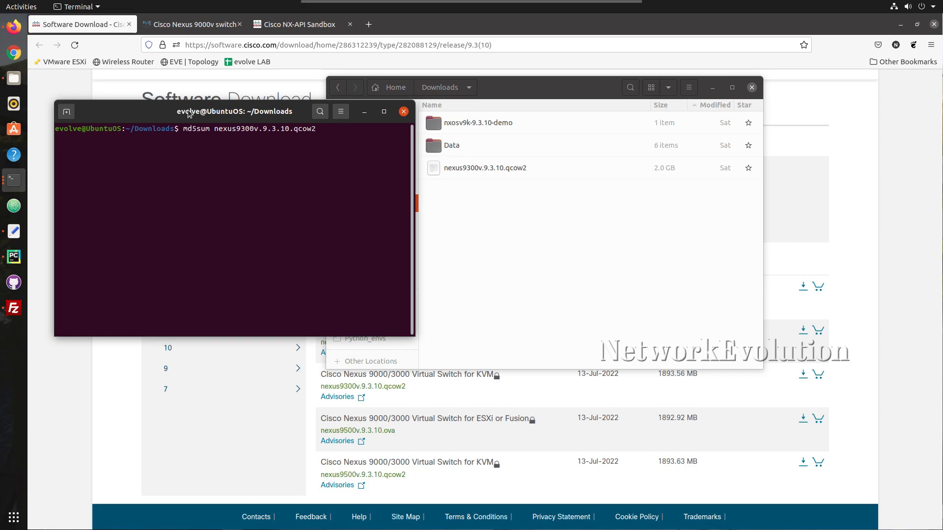
Hide the Downloads window and position the terminal showing hash d8dd5a827c996282823acc172e805744
left_click_drag(189, 114, 247, 142)
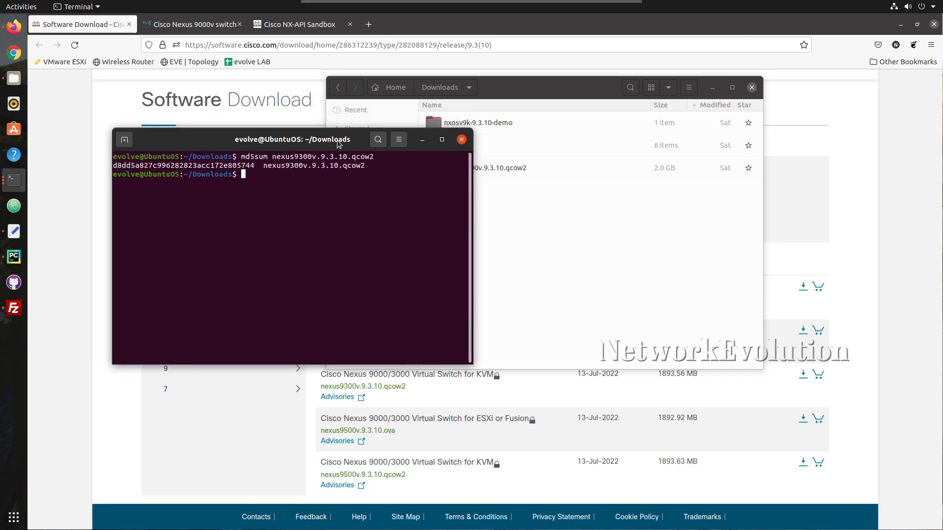
left_click(621, 165)
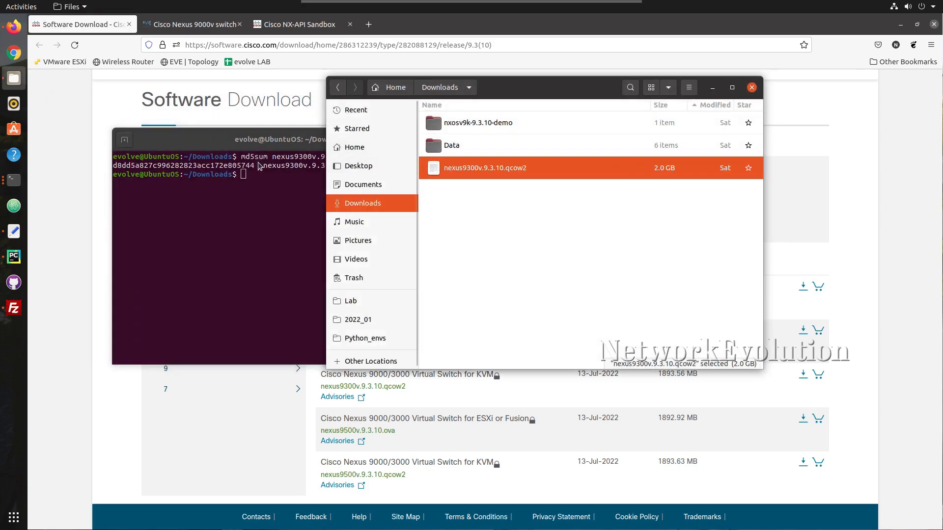
left_click(713, 87)
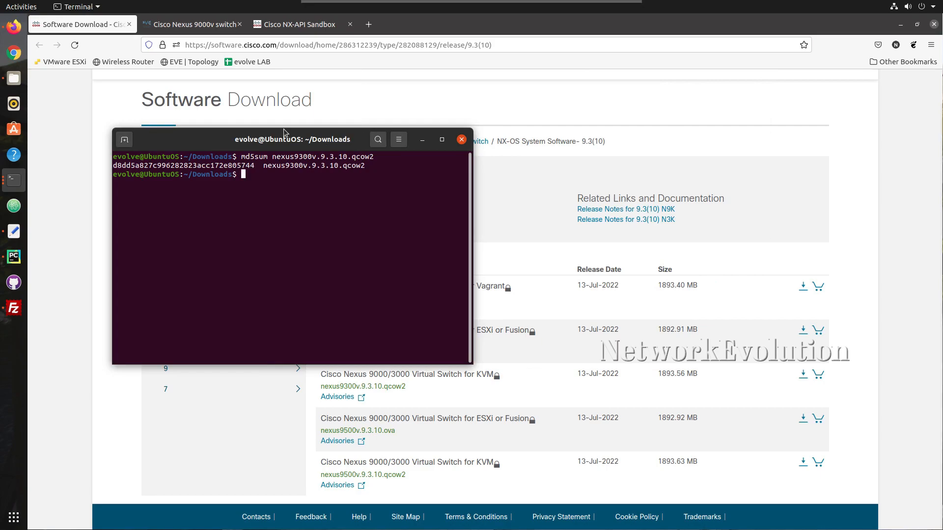
left_click_drag(286, 139, 201, 96)
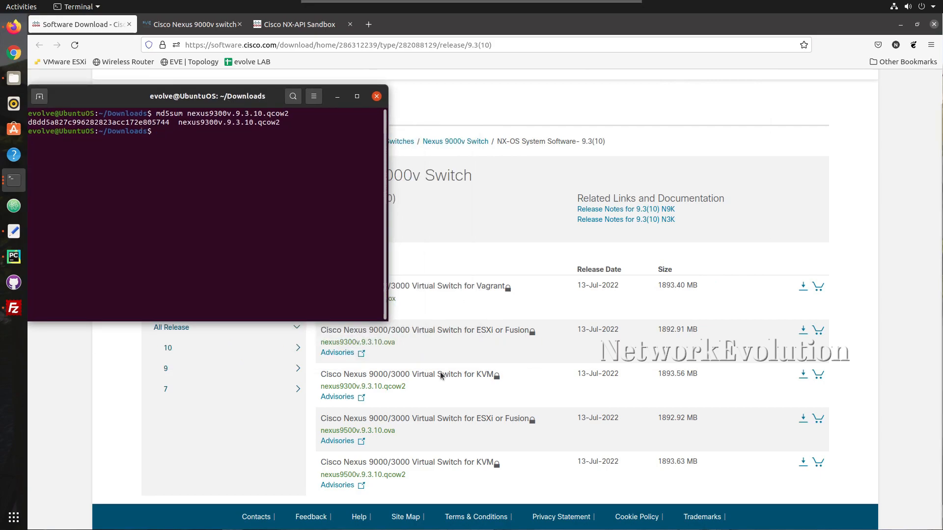
mouse_move(441, 376)
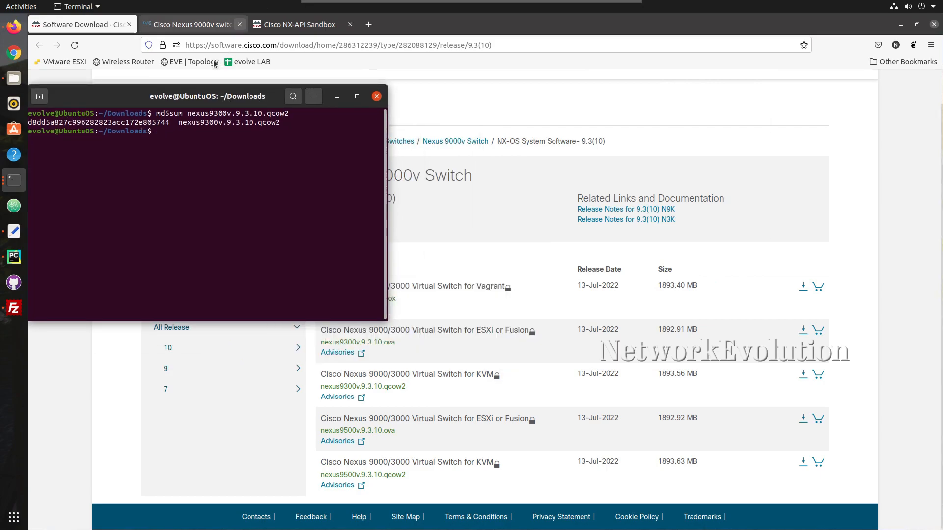
left_click_drag(190, 102, 489, 116)
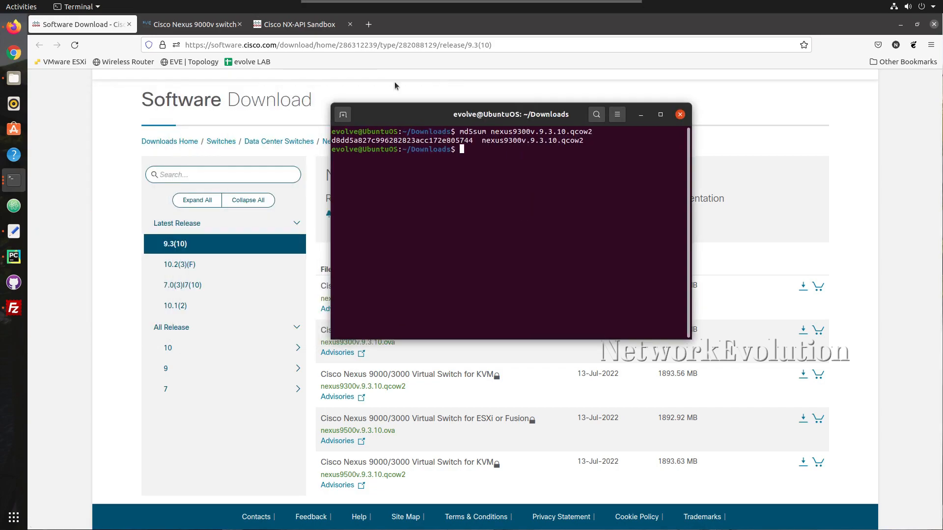
Bring up the EVE-NG Nexus 9000v guide and highlight the nxosv9k- image name prefix
left_click(204, 33)
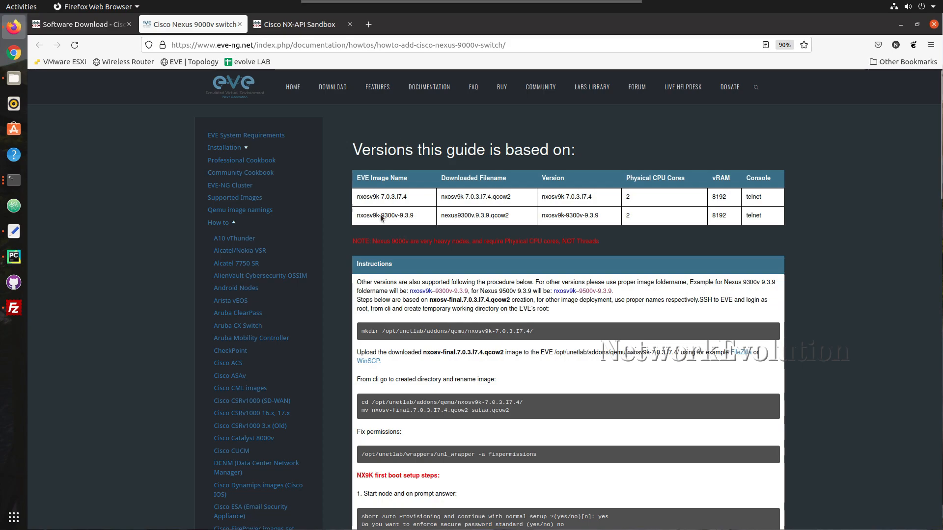
left_click_drag(381, 218, 354, 219)
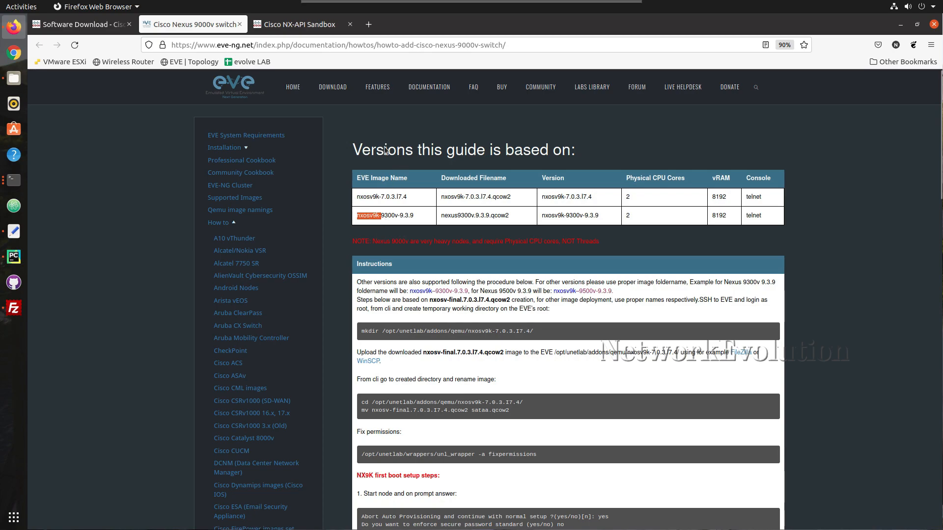
left_click(378, 217)
left_click_drag(381, 217, 351, 221)
left_click(367, 219)
left_click_drag(360, 217, 381, 217)
scroll(408, 217, "down", 2)
scroll(408, 217, "up", 2)
Select the nxosv9k-9.3.10-demo folder and highlight sataa.qcow2 in the guide's rename command
left_click(13, 79)
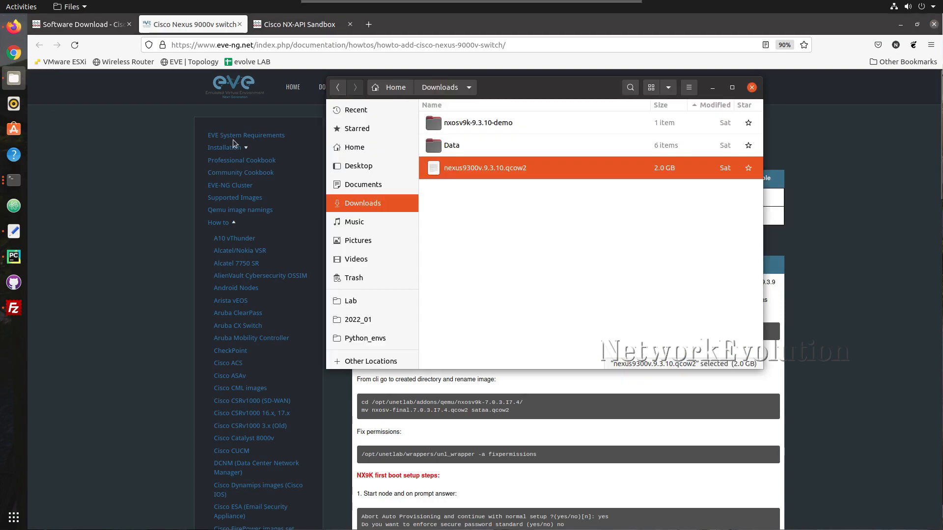
left_click(502, 219)
left_click(459, 124)
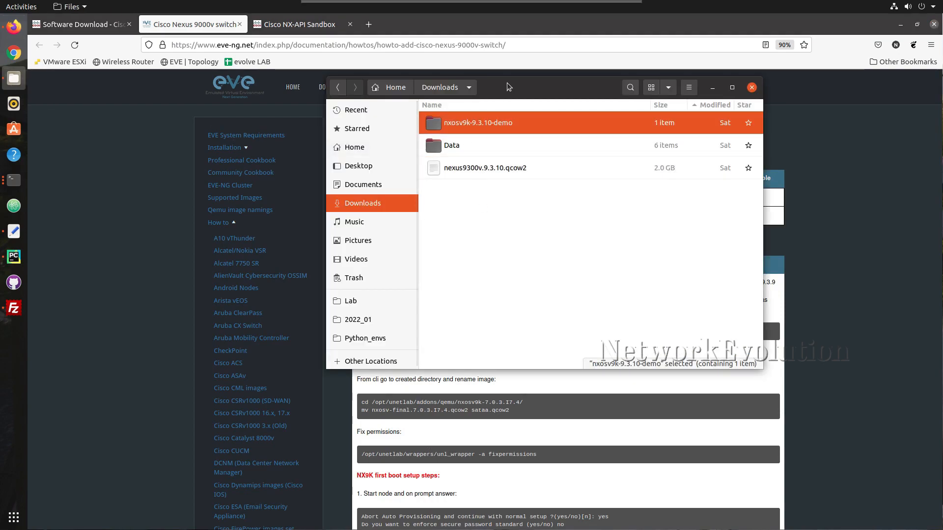
left_click_drag(507, 82, 535, 151)
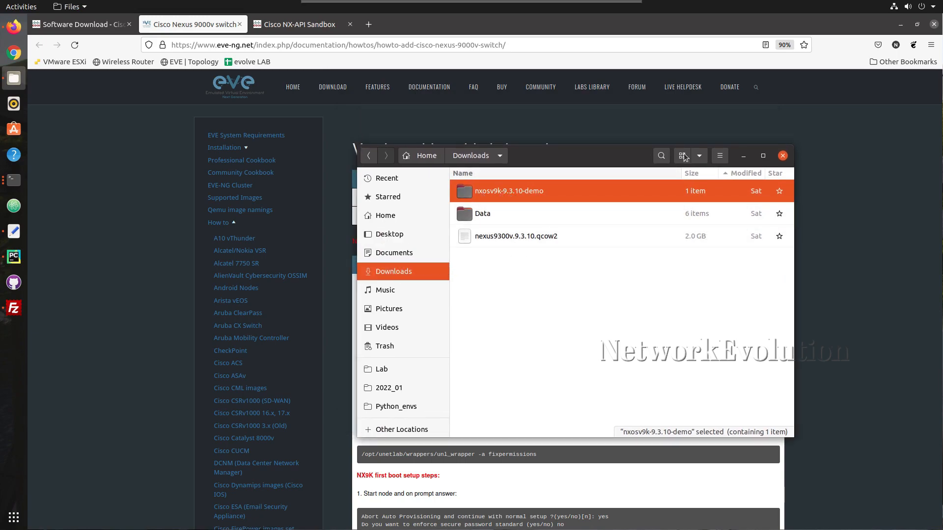
left_click(743, 156)
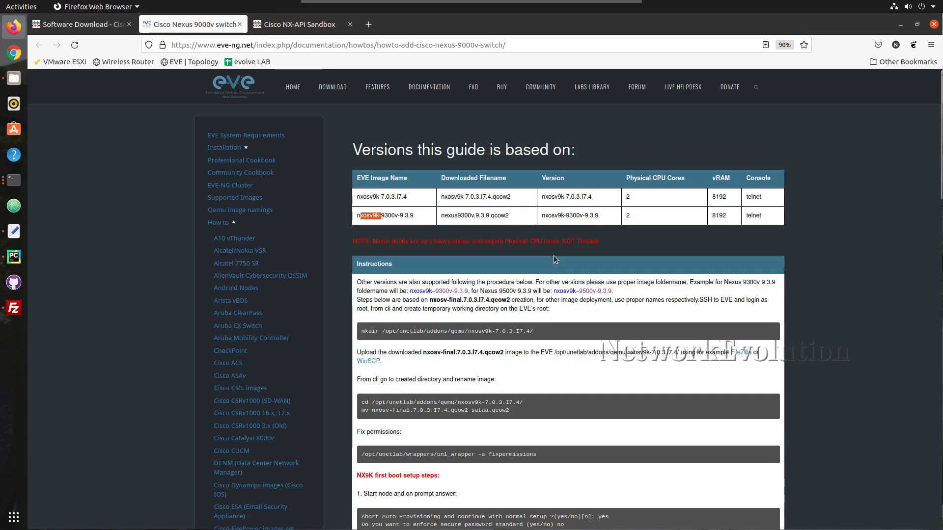
scroll(485, 295, "down", 2)
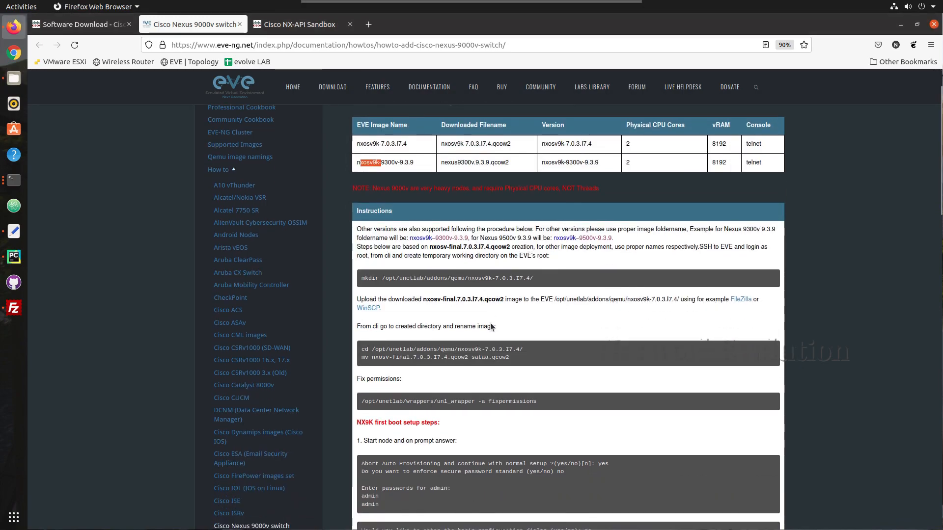
left_click_drag(513, 361, 468, 361)
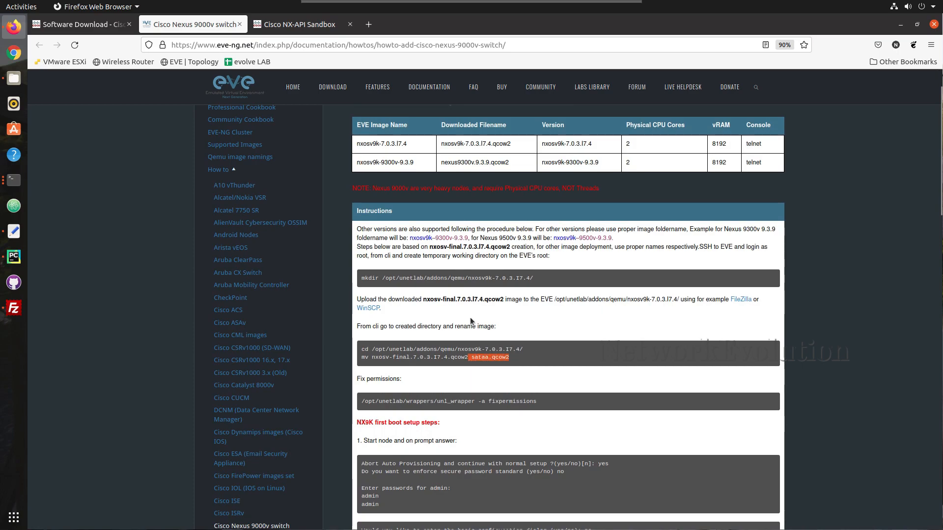
left_click_drag(394, 327, 433, 327)
Confirm the nxosv9k-9.3.10-demo folder holds the renamed sataa.qcow2 image
left_click(21, 86)
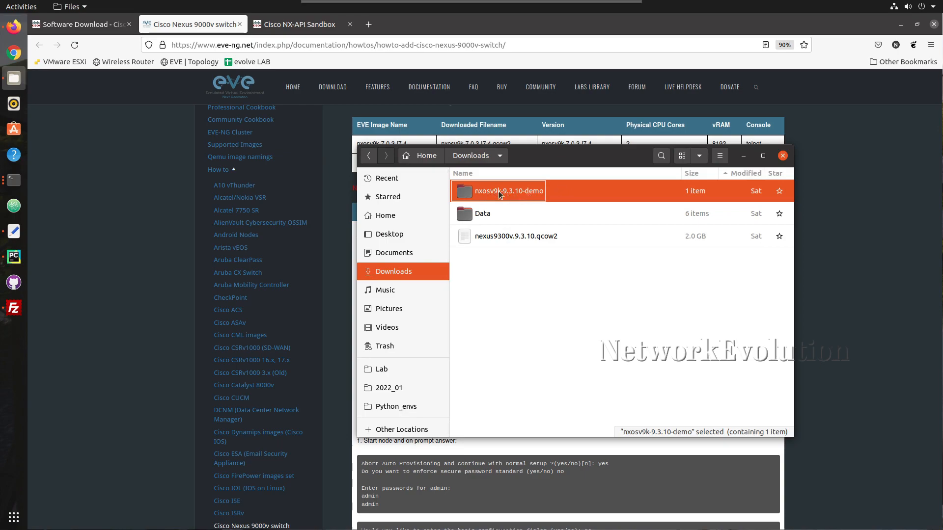
left_click(513, 235)
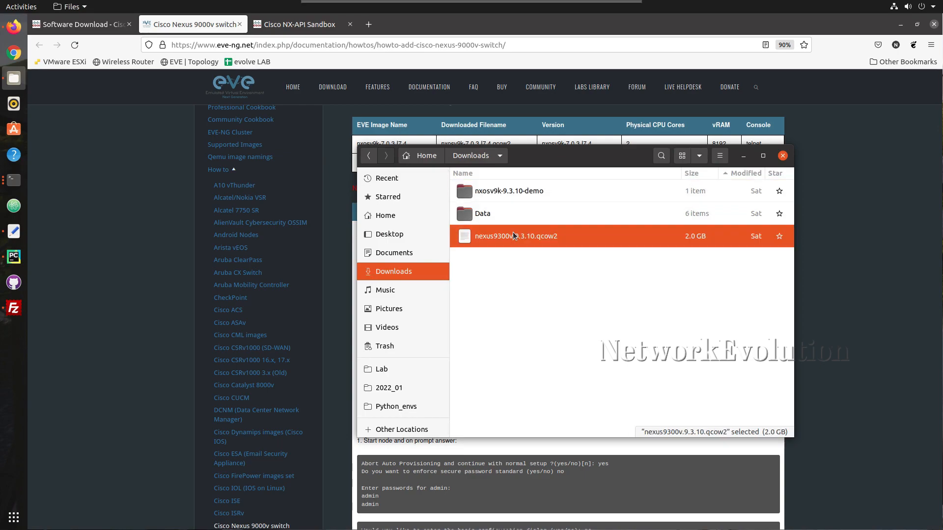
double_click(503, 196)
left_click(473, 193)
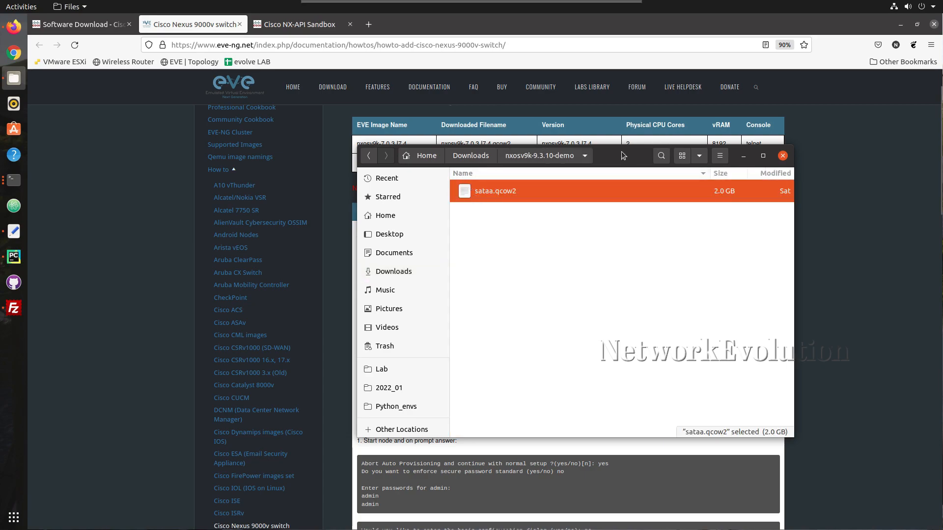
left_click_drag(622, 152, 510, 108)
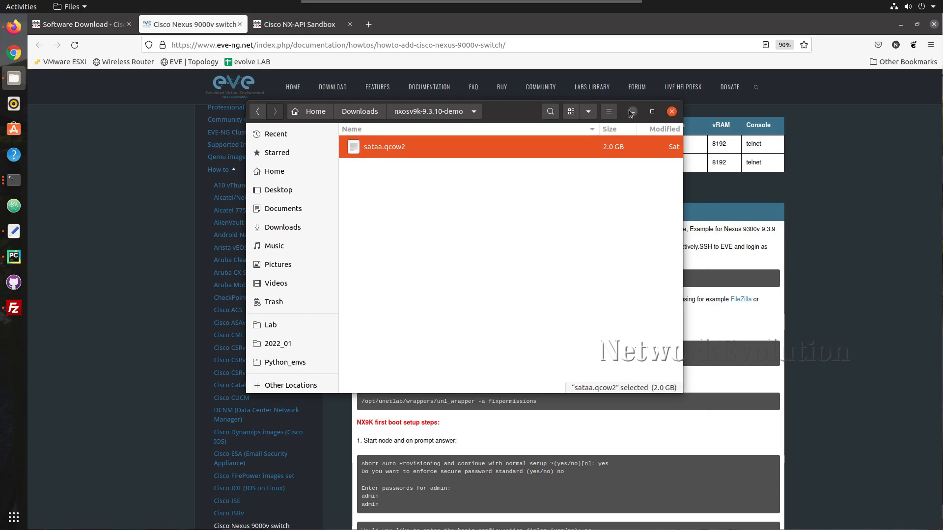
left_click(633, 112)
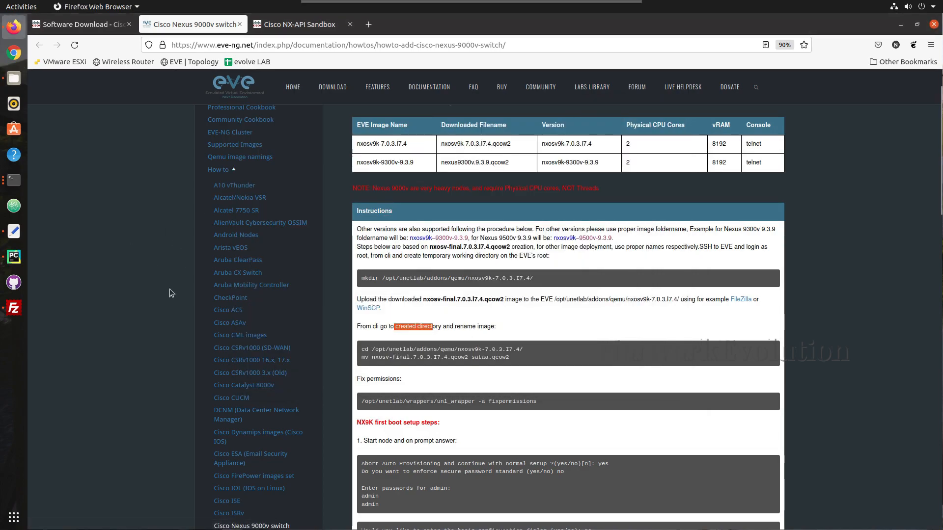
Reconnect FileZilla to the EVE server, aborting the old session, and list the / directory
left_click(13, 309)
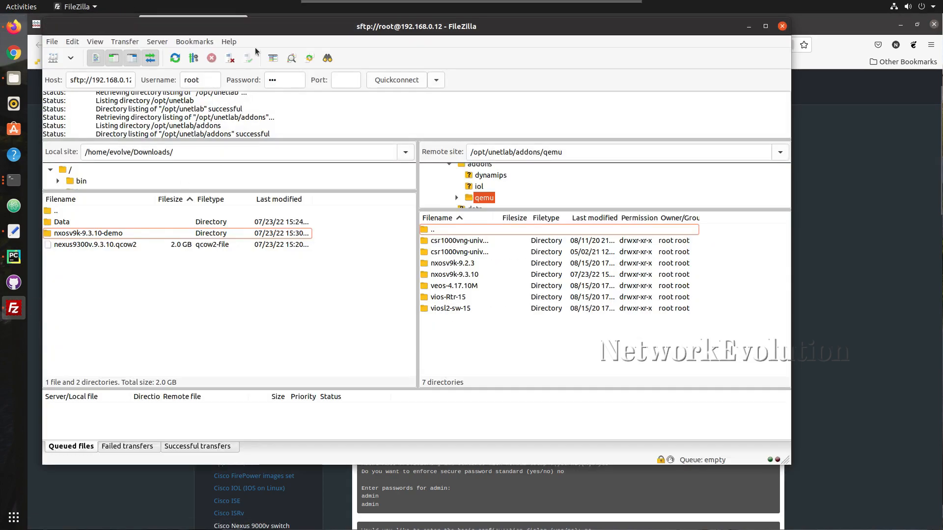
left_click_drag(338, 23, 391, 54)
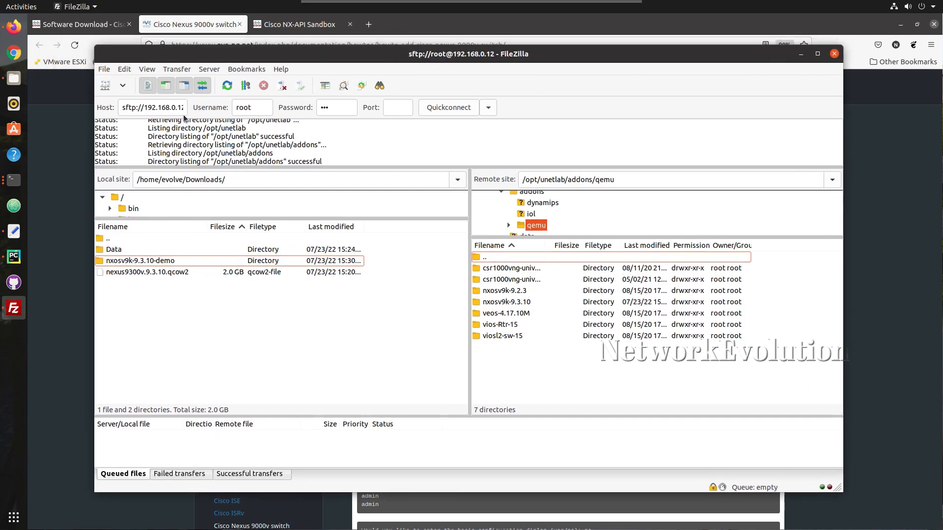
left_click_drag(148, 108, 190, 111)
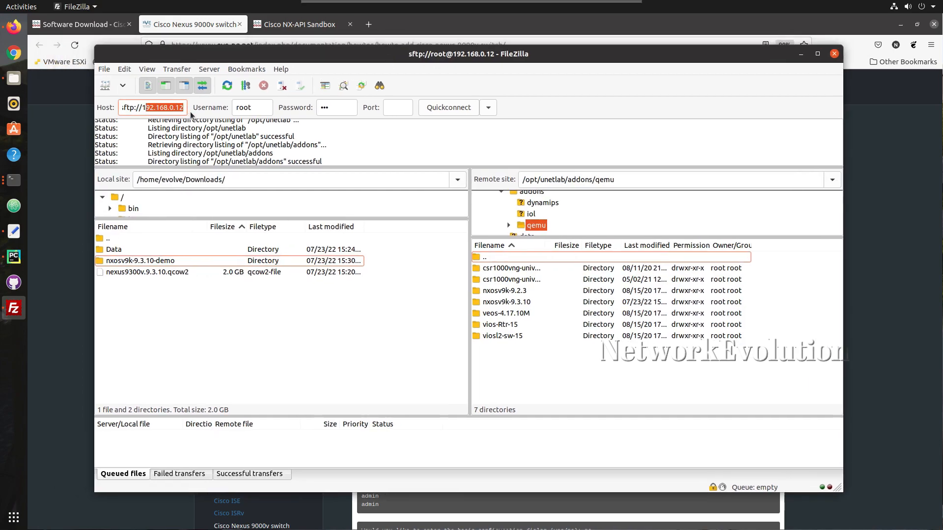
left_click(263, 108)
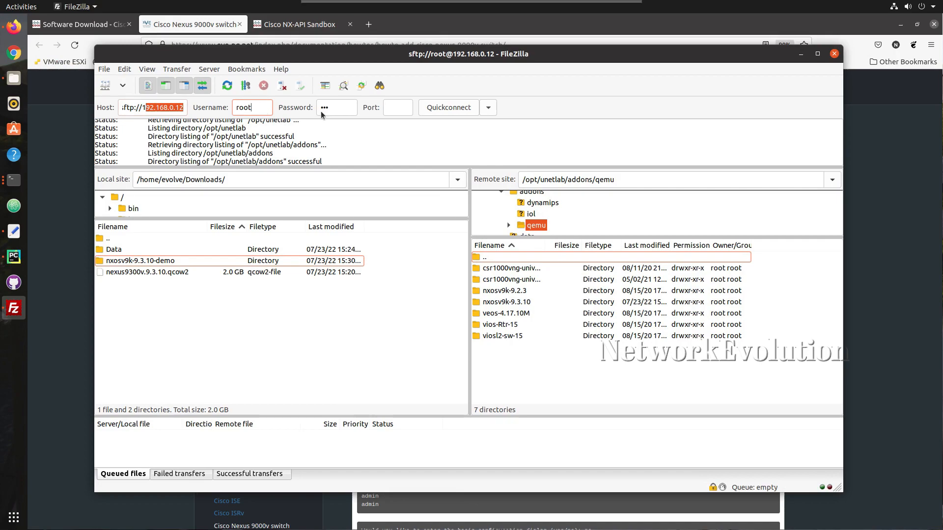
left_click(354, 107)
left_click(444, 107)
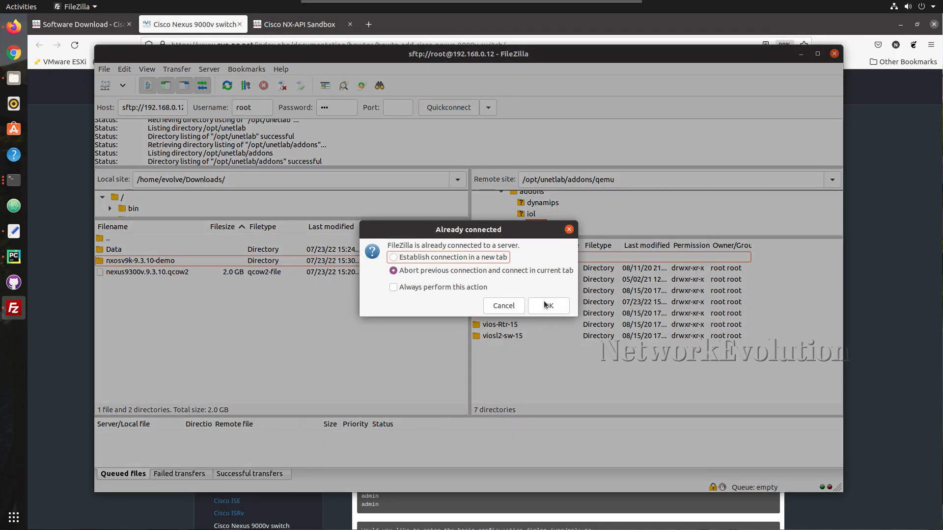
left_click(546, 305)
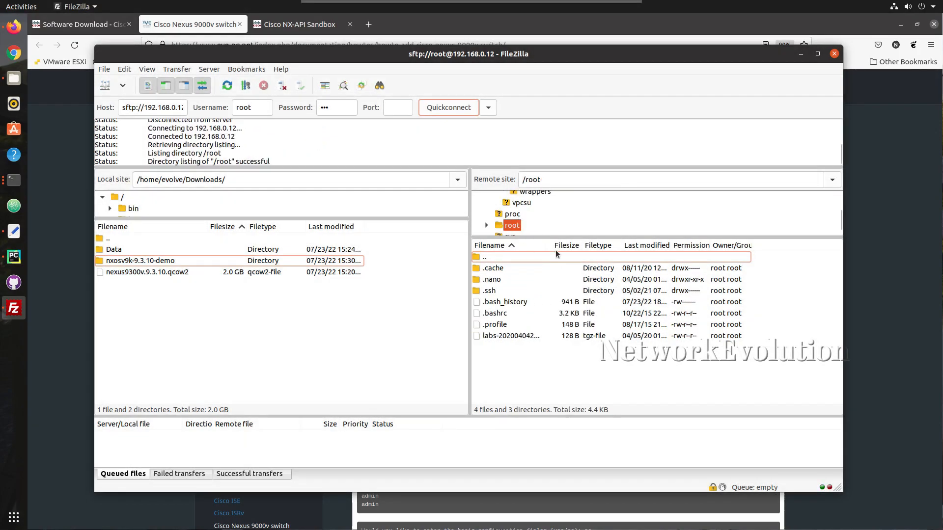
scroll(540, 198, "up", 15)
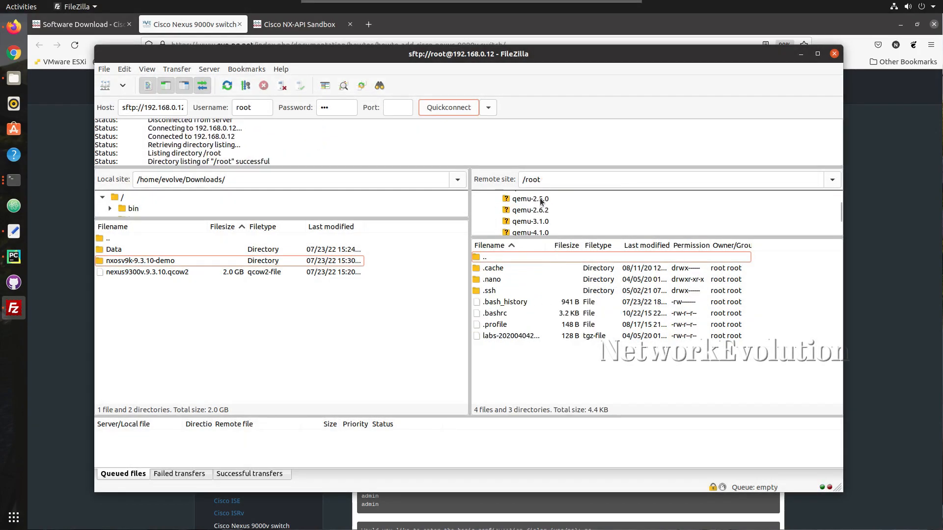
left_click(499, 197)
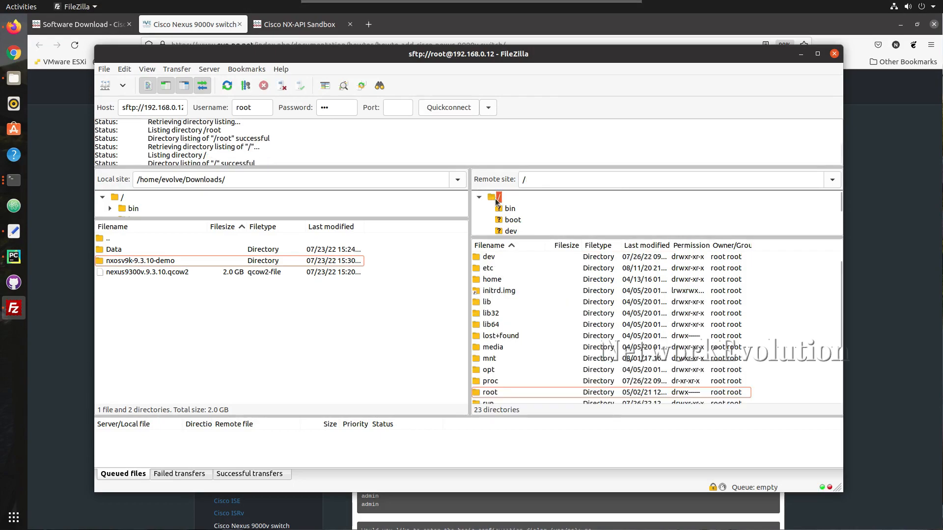
Maximize FileZilla and browse the local nxosv9k-9.3.10-demo folder, returning to Downloads
left_click(160, 262)
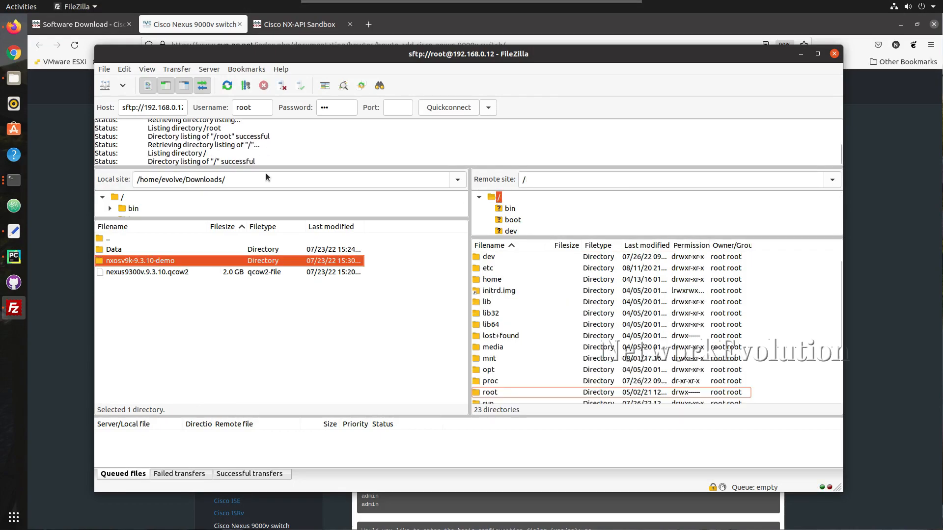
left_click(818, 54)
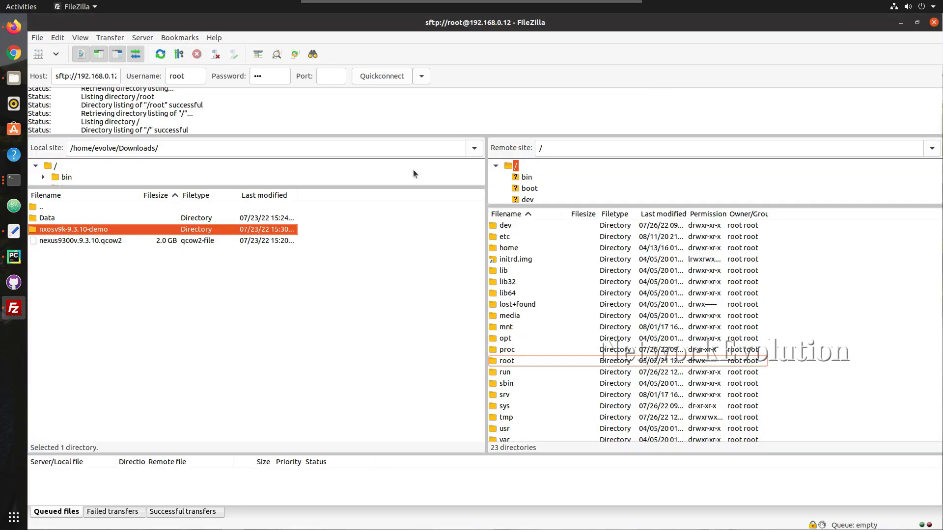
double_click(104, 228)
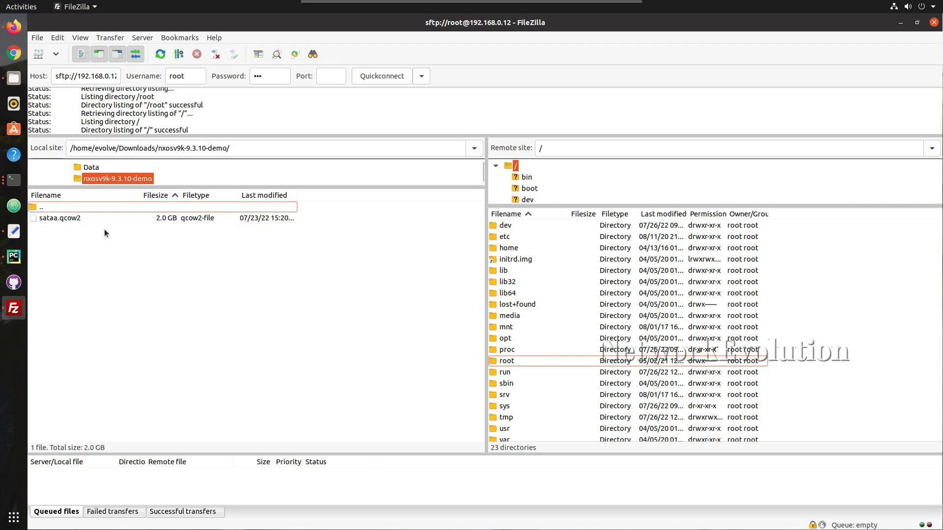
left_click(145, 151)
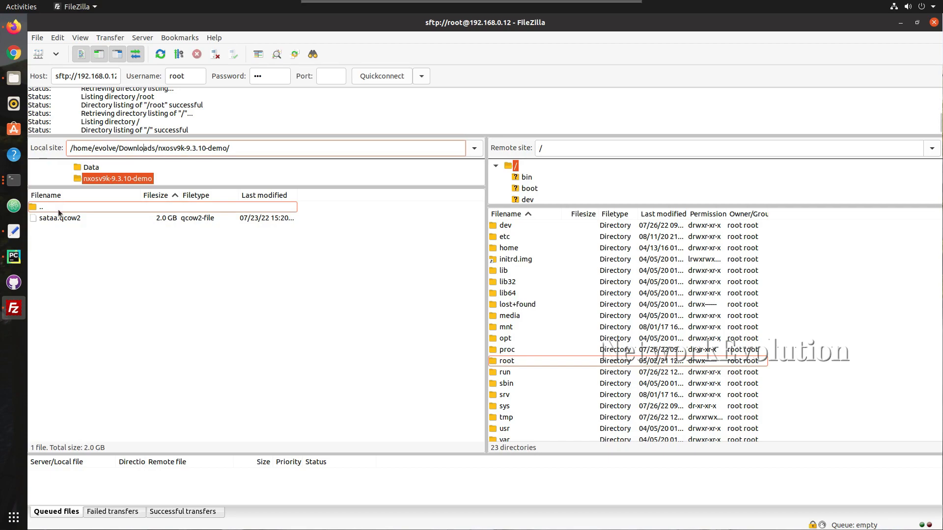
double_click(43, 208)
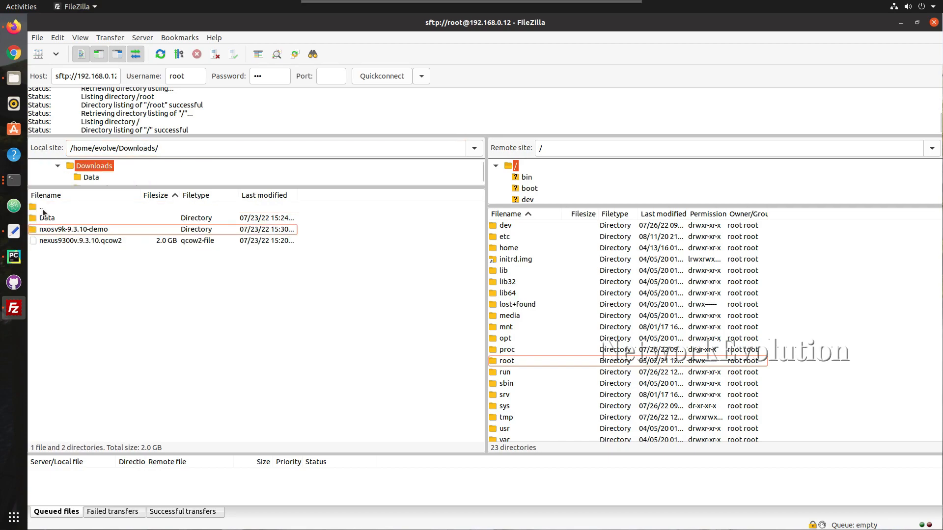
scroll(532, 273, "up", 1)
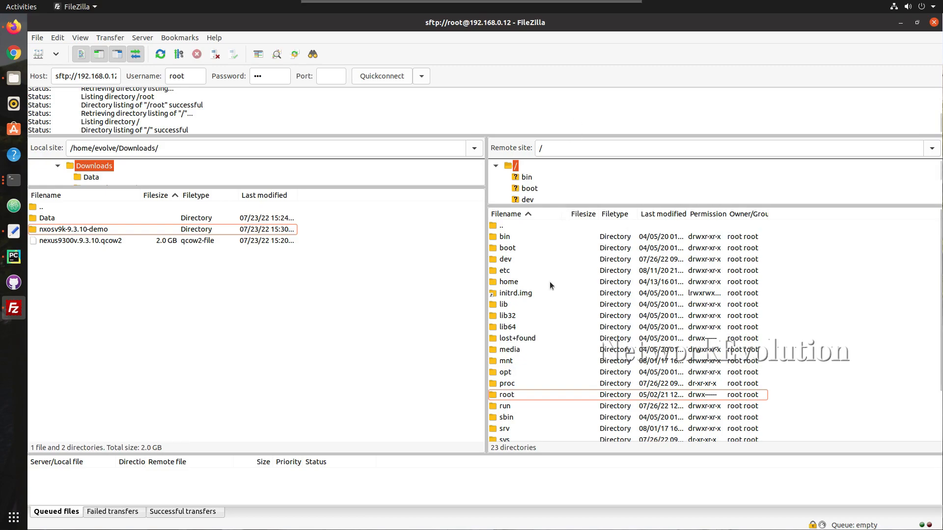
left_click(29, 6)
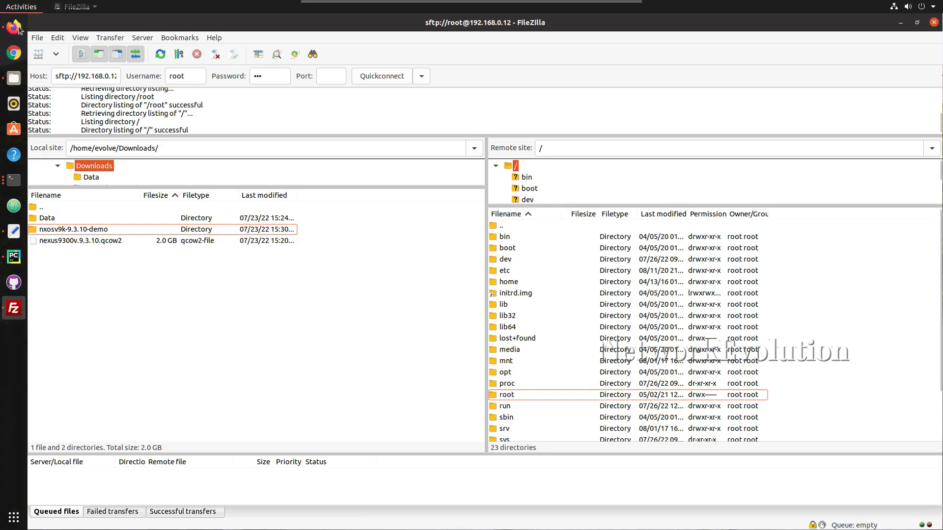
left_click(11, 37)
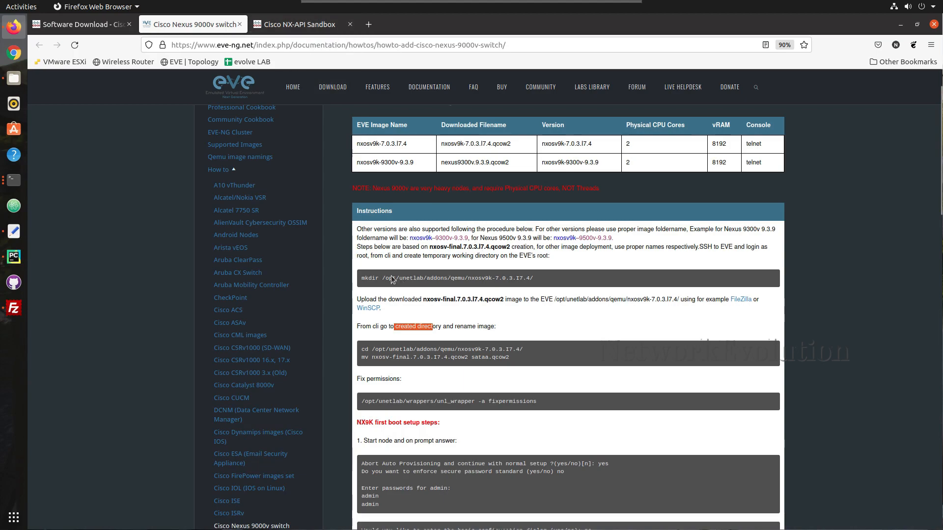
Highlight the guide's mkdir target path and mv rename line, comparing with sataa.qcow2 in Files
mouse_move(386, 279)
left_mouse_down()
mouse_move(472, 282)
mouse_move(362, 282)
mouse_move(375, 280)
left_mouse_up()
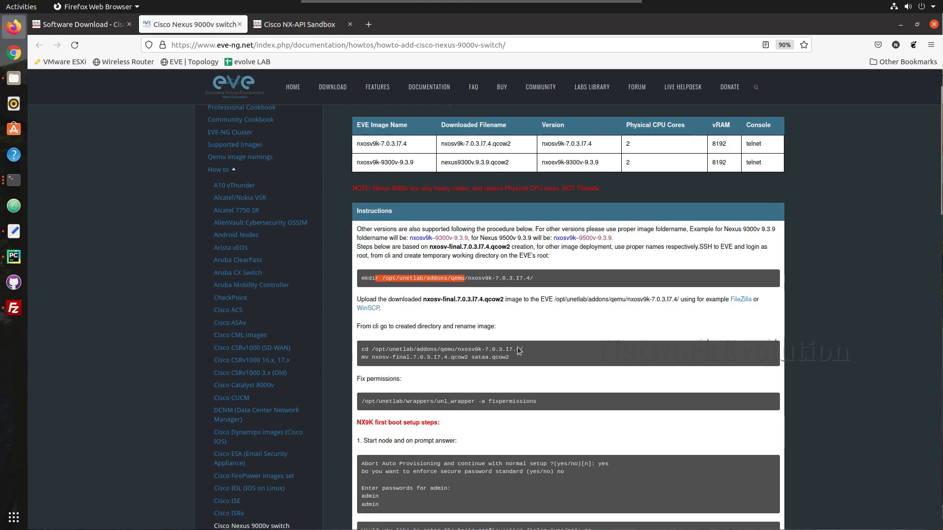
left_click_drag(518, 359, 374, 359)
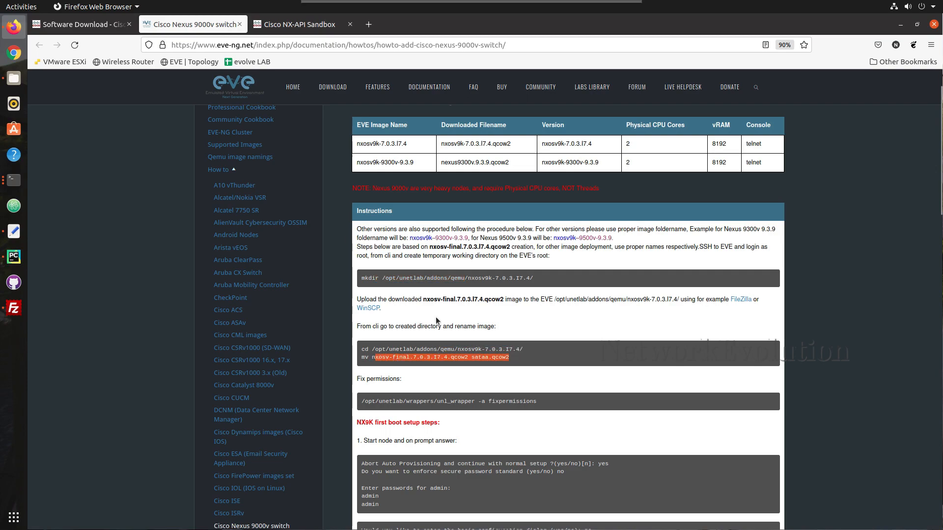
left_click(9, 81)
left_click(366, 177)
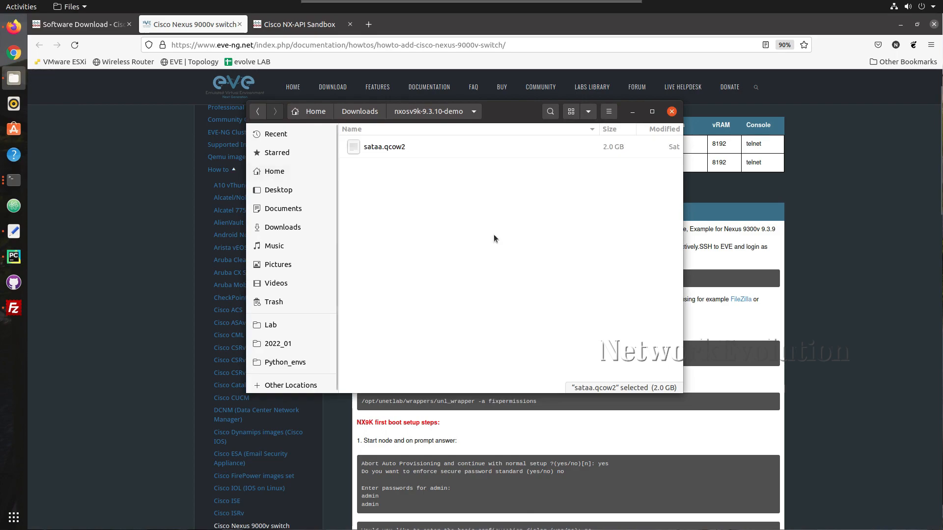
left_click(15, 309)
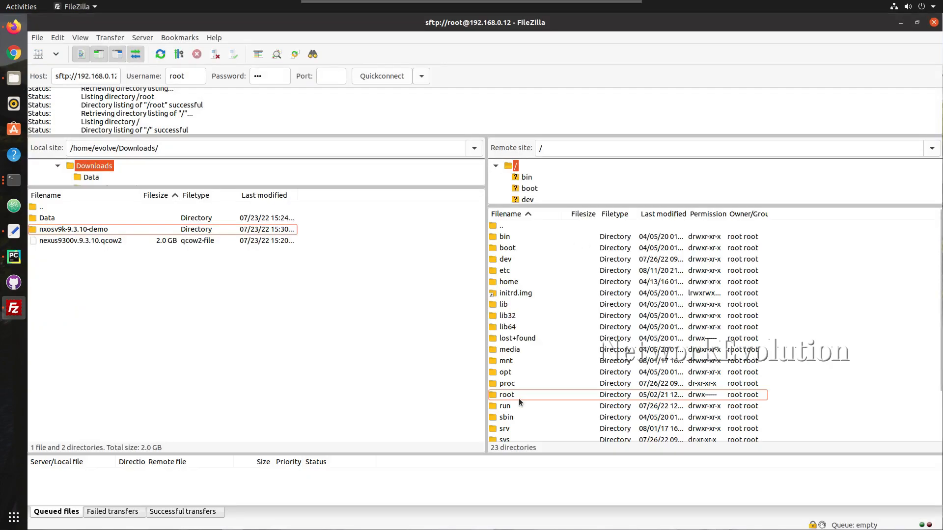
Navigate the remote pane to /opt/unetlab/addons/qemu, widen Filename, and select local nxosv9k-9.3.10-demo
double_click(506, 374)
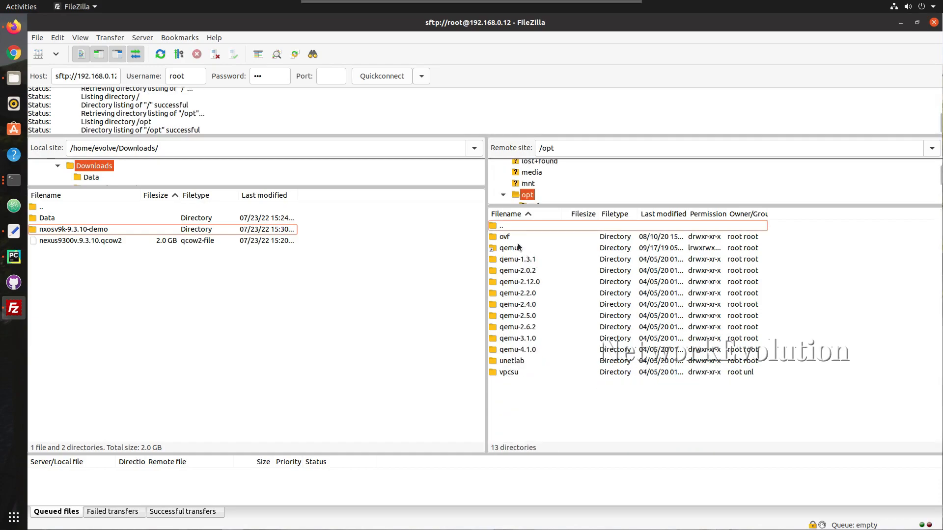
double_click(520, 362)
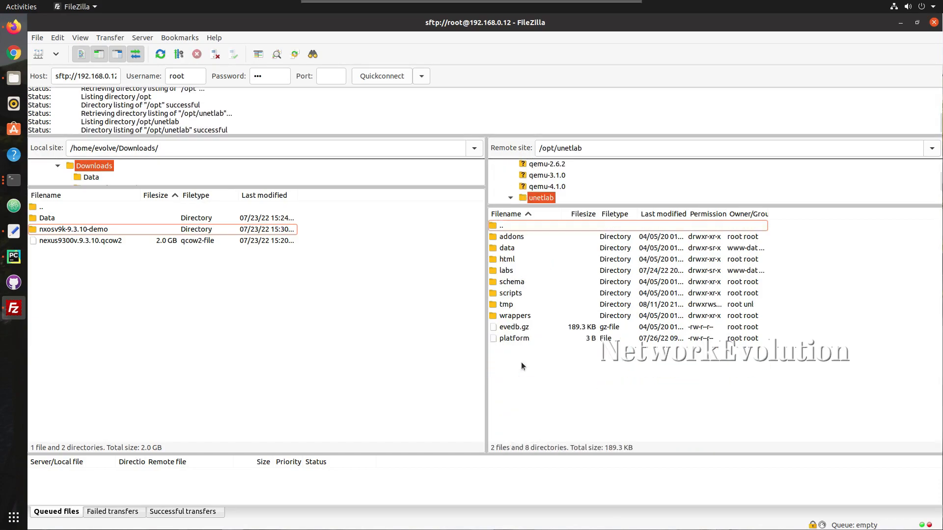
double_click(524, 235)
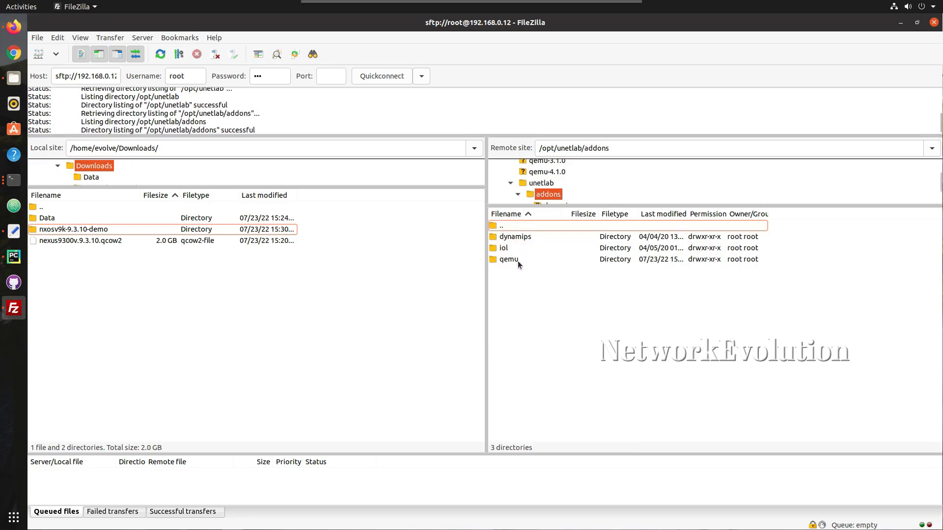
double_click(518, 261)
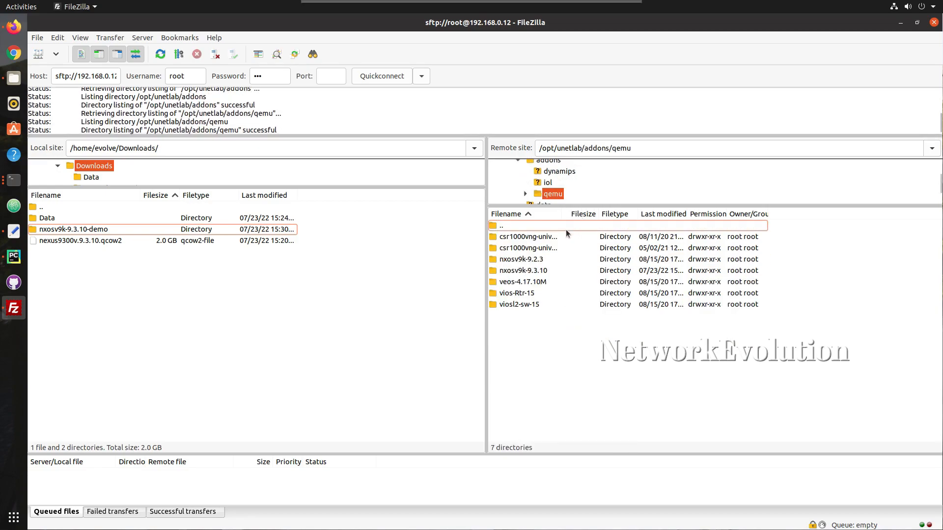
left_click_drag(563, 214, 642, 214)
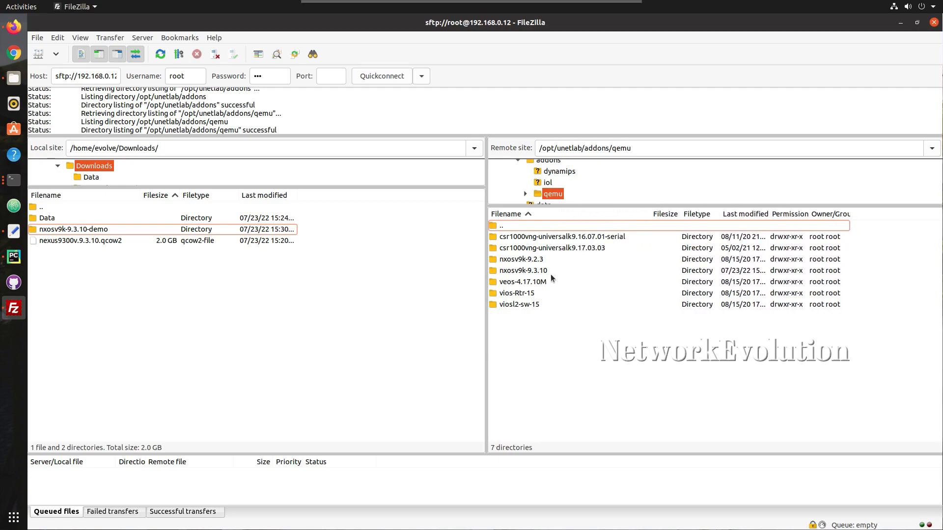
left_click(520, 271)
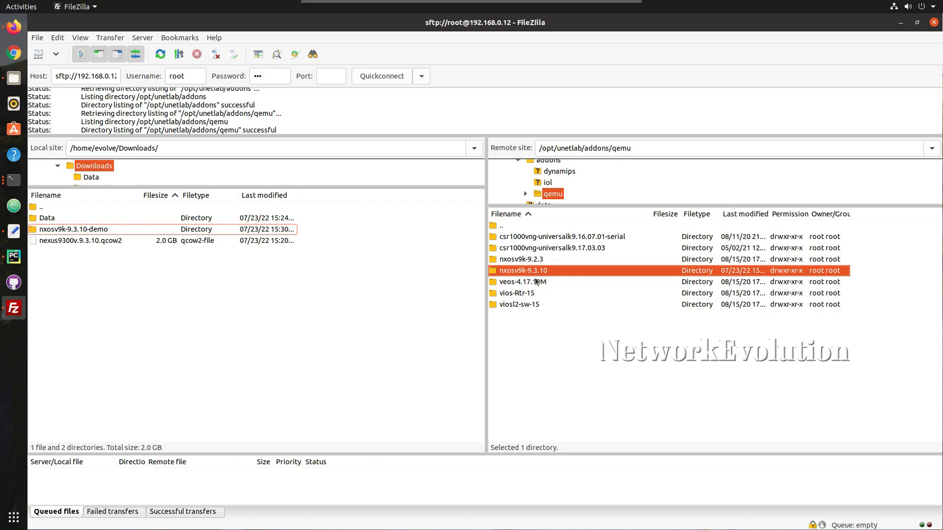
left_click(90, 229)
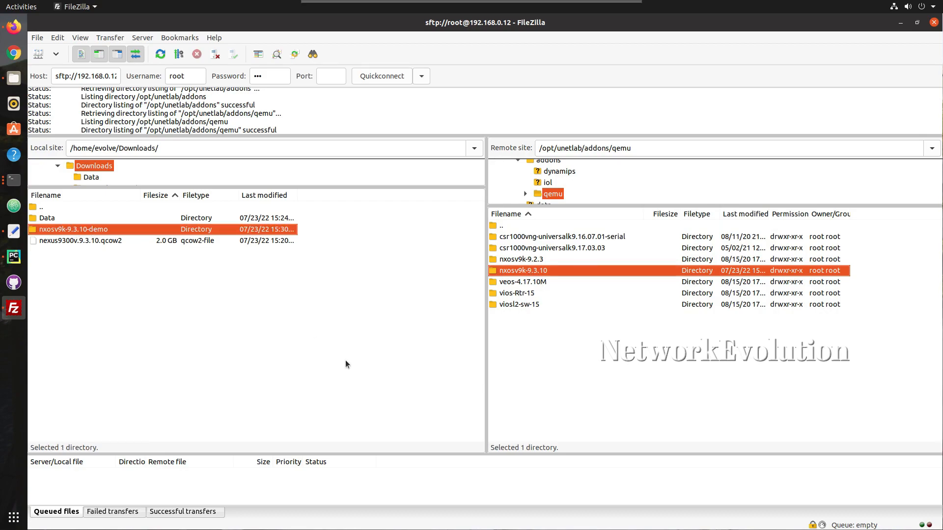
Upload the nxosv9k-9.3.10-demo folder into /opt/unetlab/addons/qemu and enlarge the transfer queue
left_click_drag(91, 230, 568, 338)
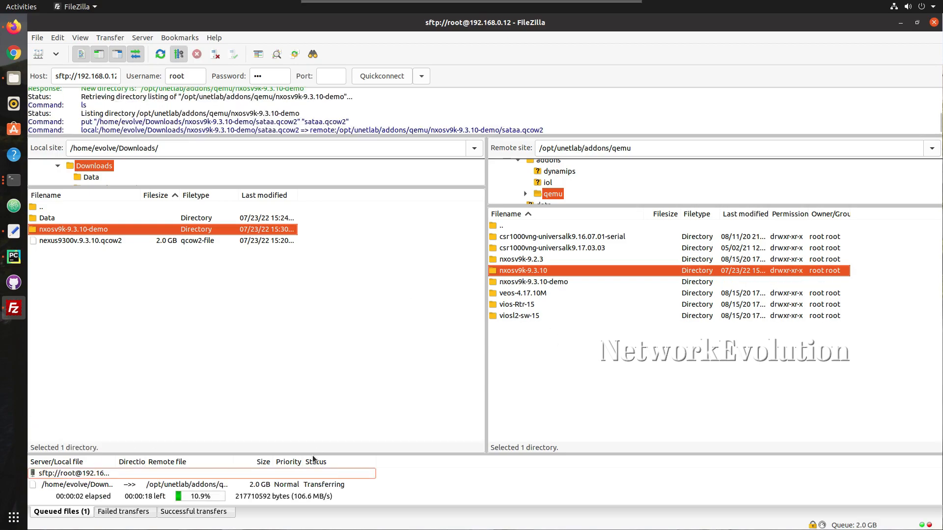
left_click_drag(313, 452, 314, 372)
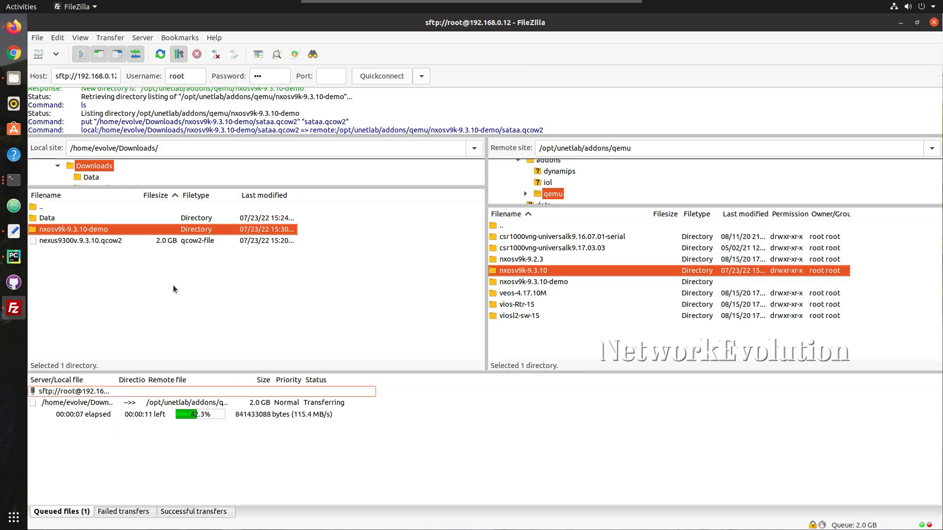
left_click(14, 28)
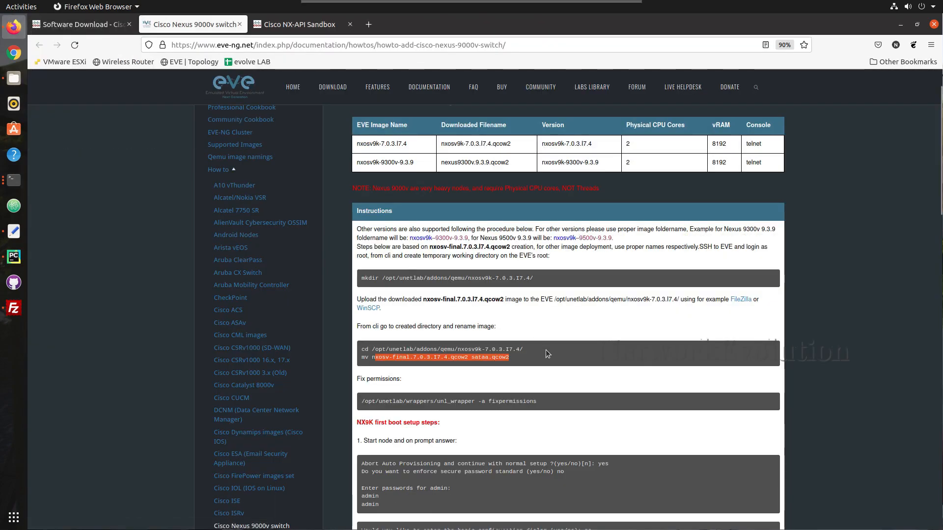
left_click_drag(542, 403, 356, 401)
key("ctrl+c")
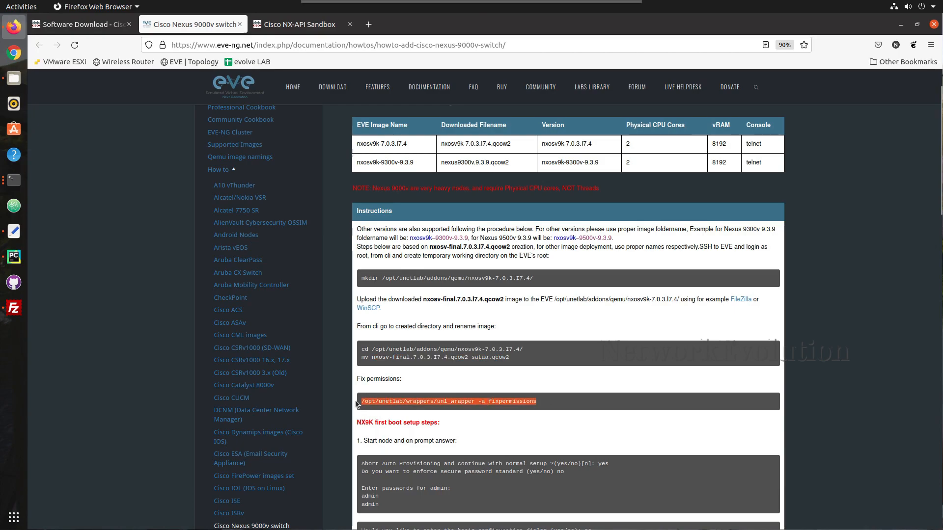
left_click(19, 185)
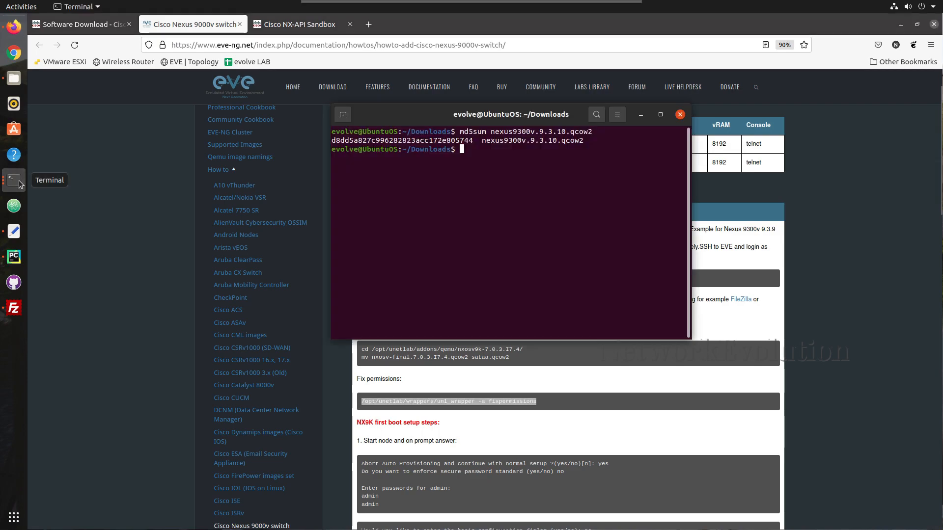
type("ssh ")
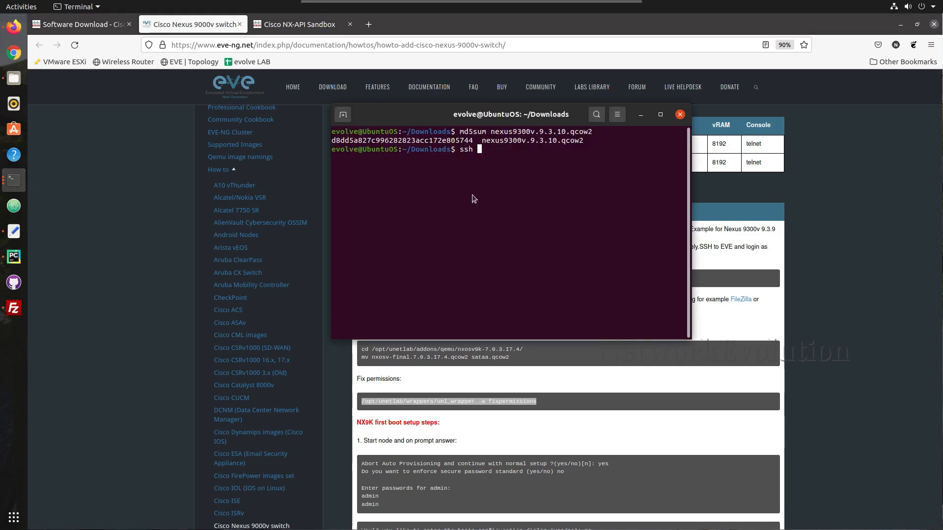
type("root@192.1")
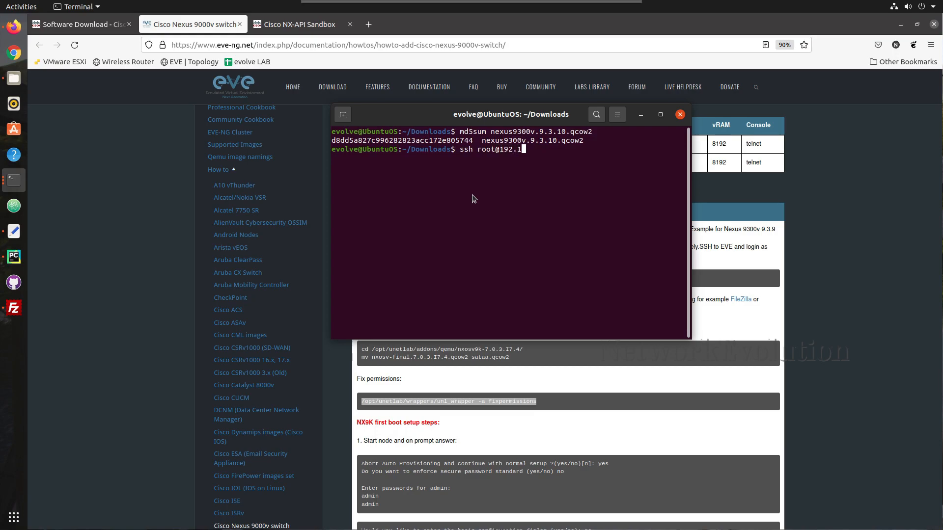
type("68.0.12")
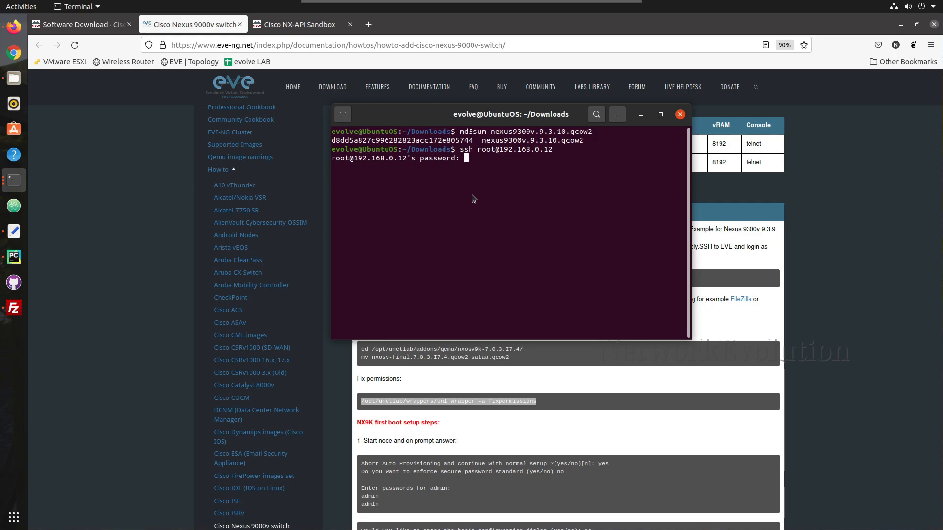
key("Return")
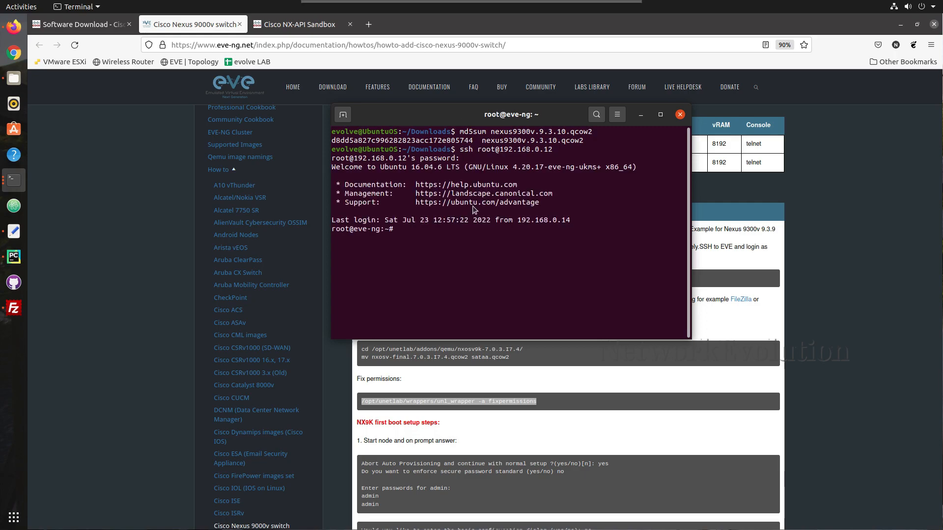
left_click(14, 308)
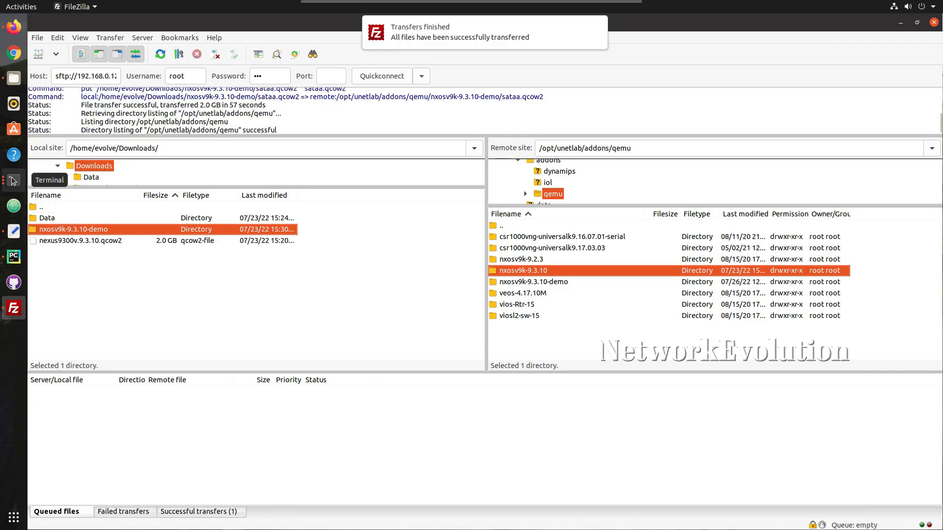
Run /opt/unetlab/wrappers/unl_wrapper -a fixpermissions in the SSH terminal, then return to the Nexus 9000v guide
left_click(14, 181)
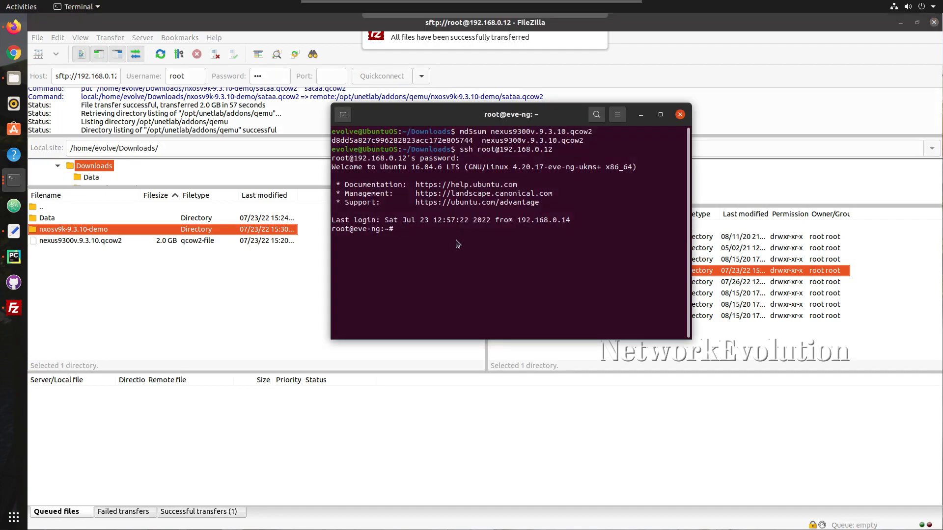
key("ctrl+shift+v")
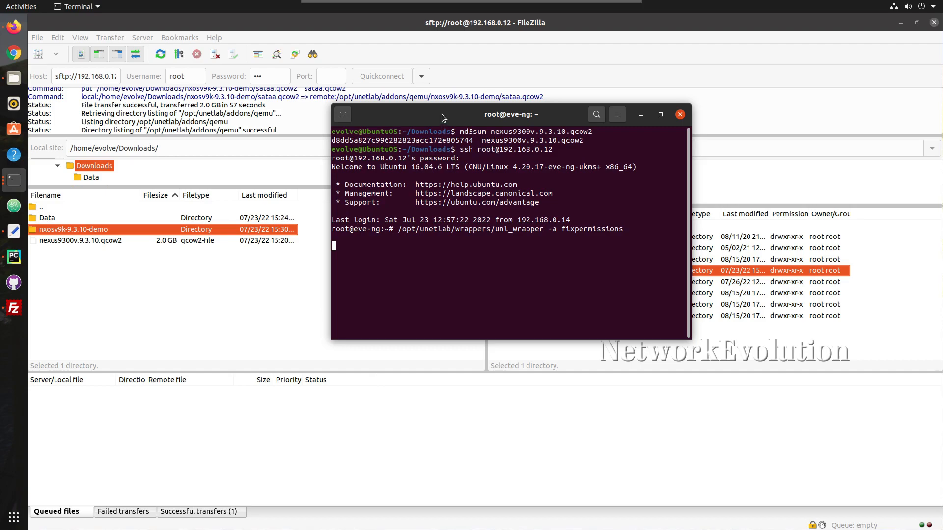
left_click_drag(441, 114, 450, 114)
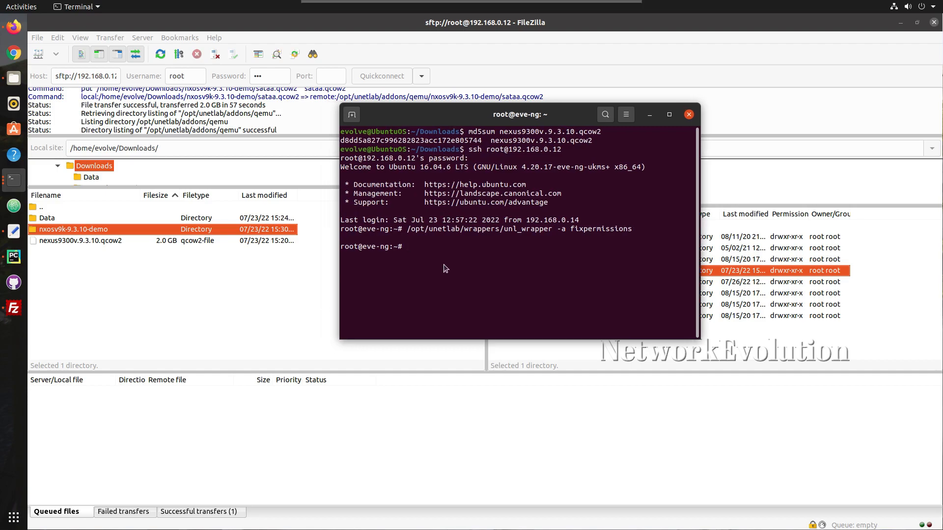
key("Return")
left_click(8, 33)
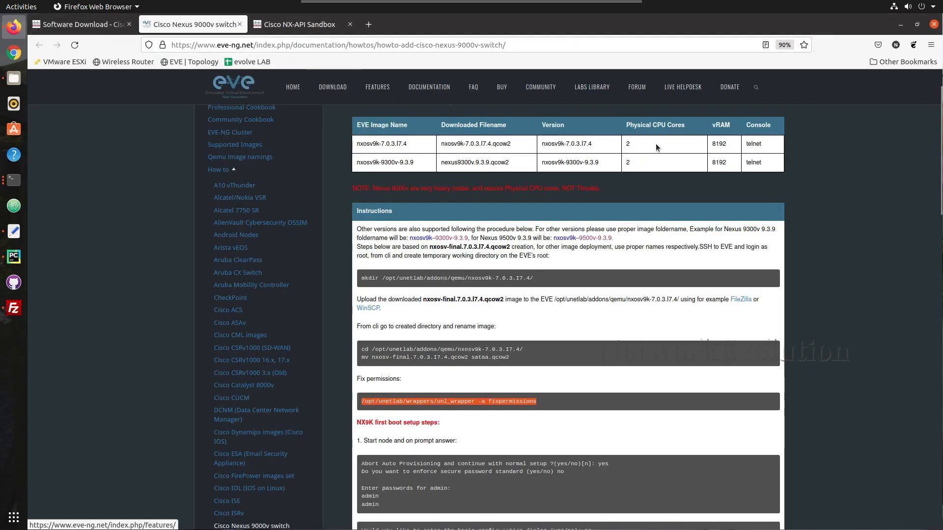
Highlight the 8192 MB vRAM and 2 CPU requirements, then show the Nexus 9000v 9.3(10) download page
left_click_drag(730, 147, 709, 148)
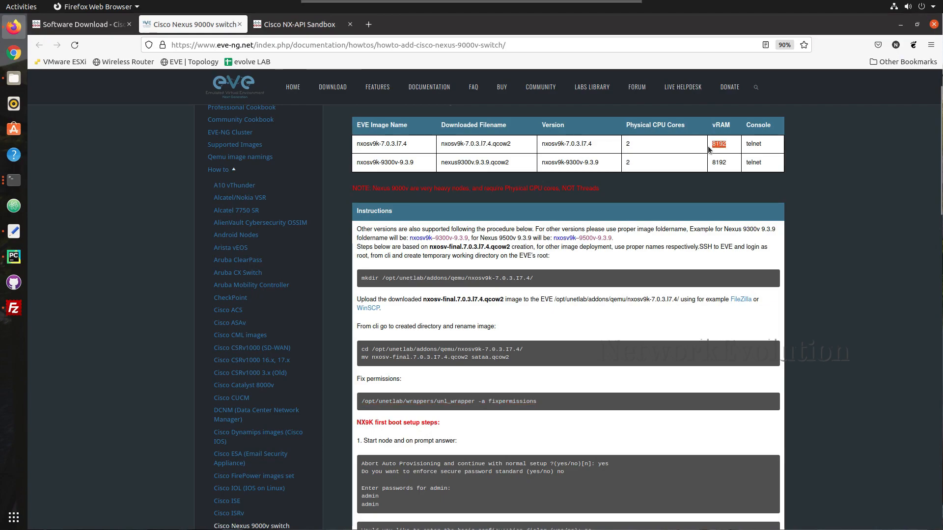
mouse_move(634, 150)
left_mouse_down()
mouse_move(626, 144)
mouse_move(625, 163)
left_mouse_up()
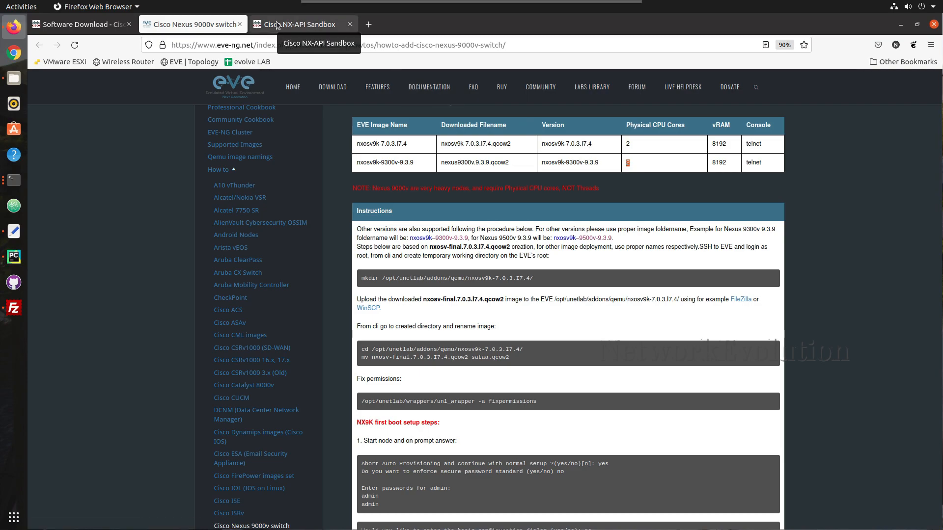
left_click(312, 27)
left_click(182, 27)
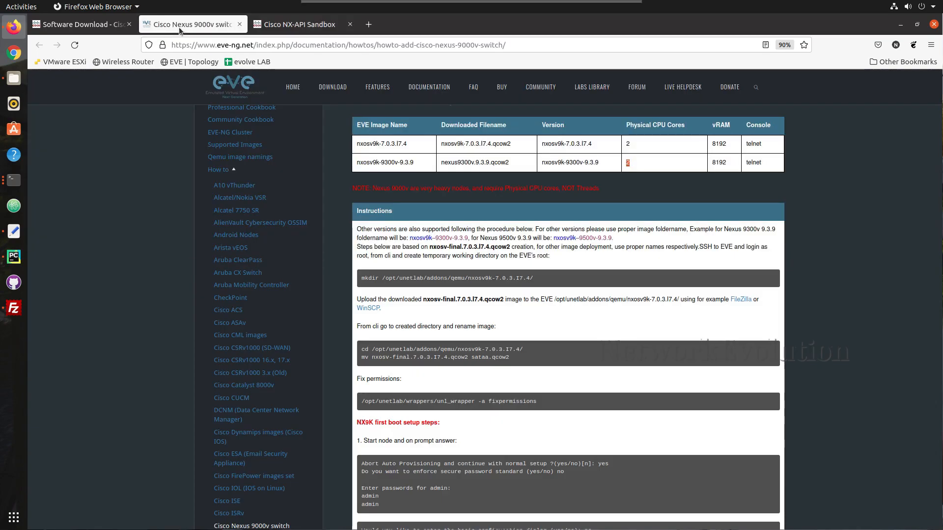
left_click(88, 25)
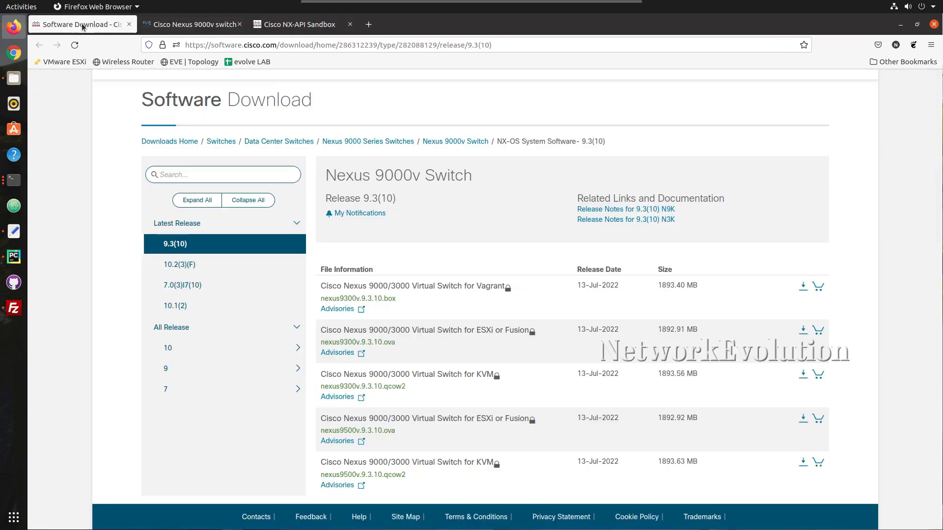
Load the EVE-NG server at 192.168.0.12 in a new browser tab
left_click(368, 24)
left_click(281, 43)
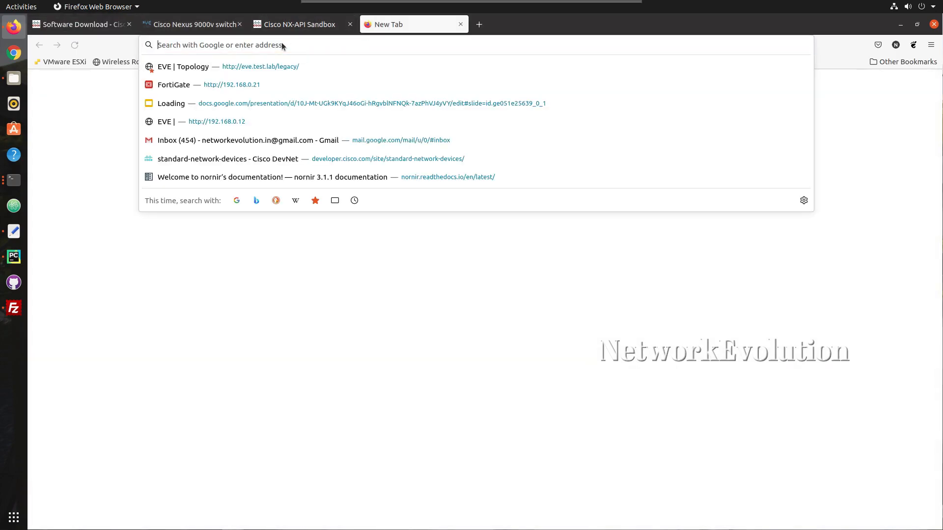
type("192.168.")
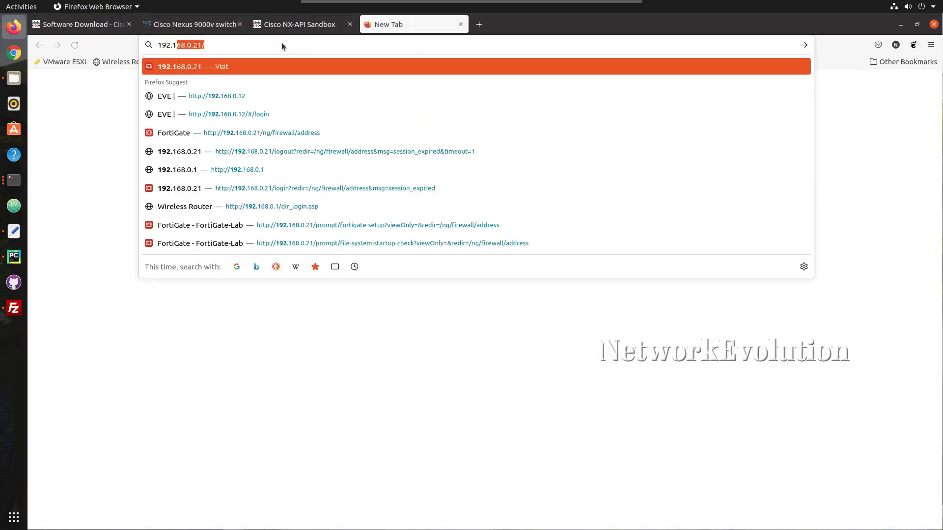
type("0.12")
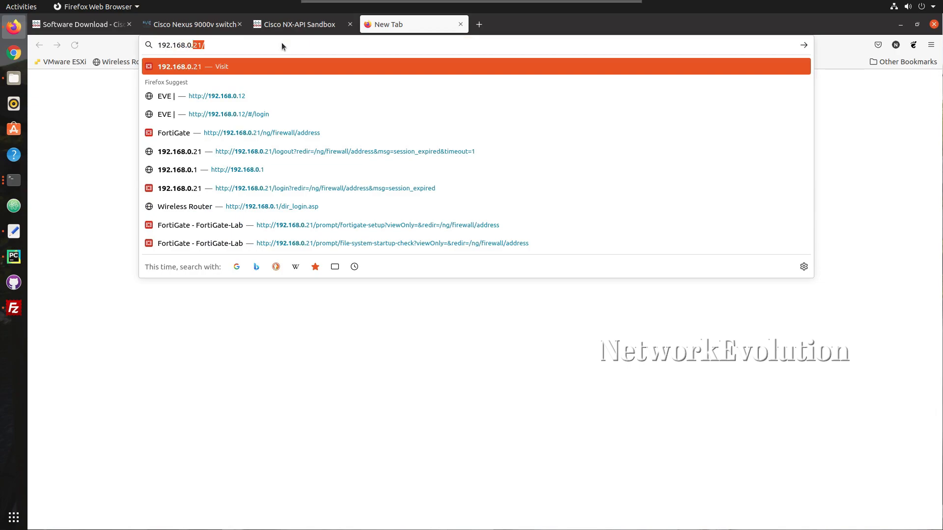
key("Return")
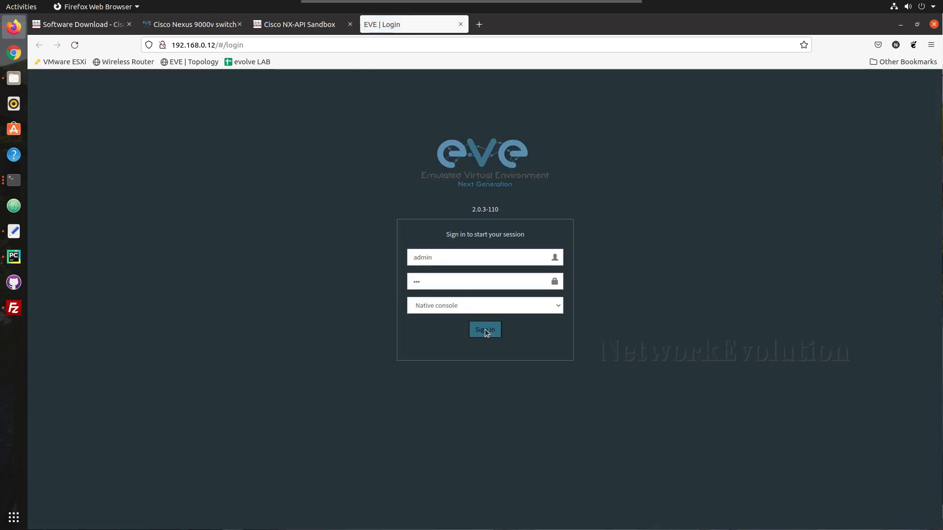
Sign in to EVE-NG and add a new node from the Cisco NX-OSv 9K template
left_click(485, 330)
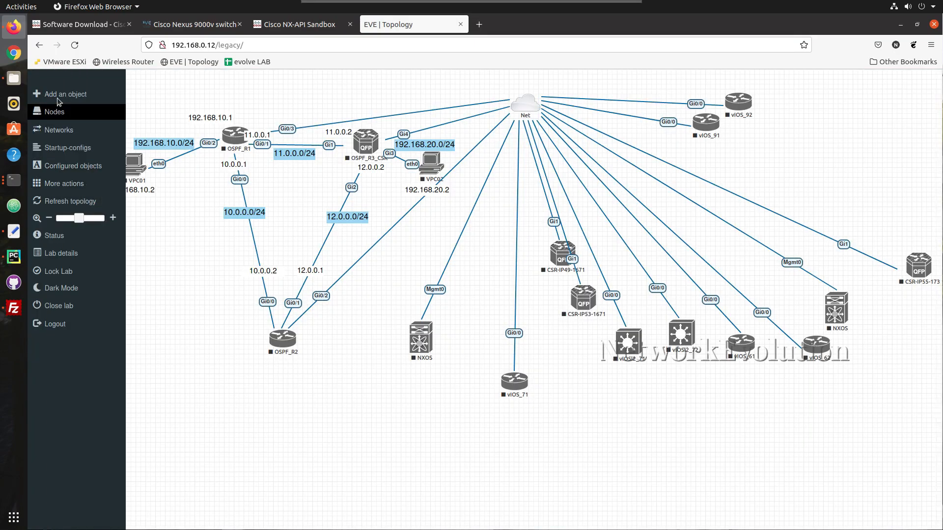
left_click(51, 97)
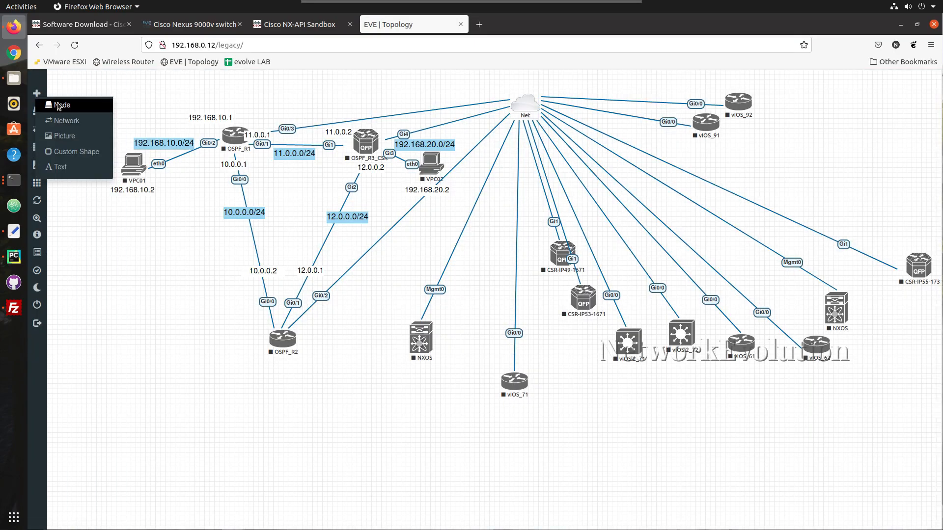
left_click(57, 106)
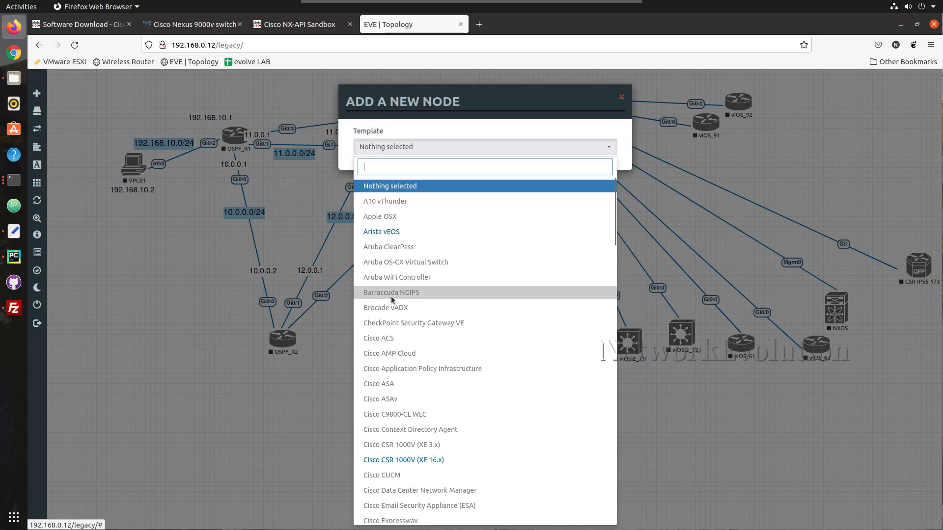
scroll(392, 300, "down", 5)
scroll(393, 295, "down", 20)
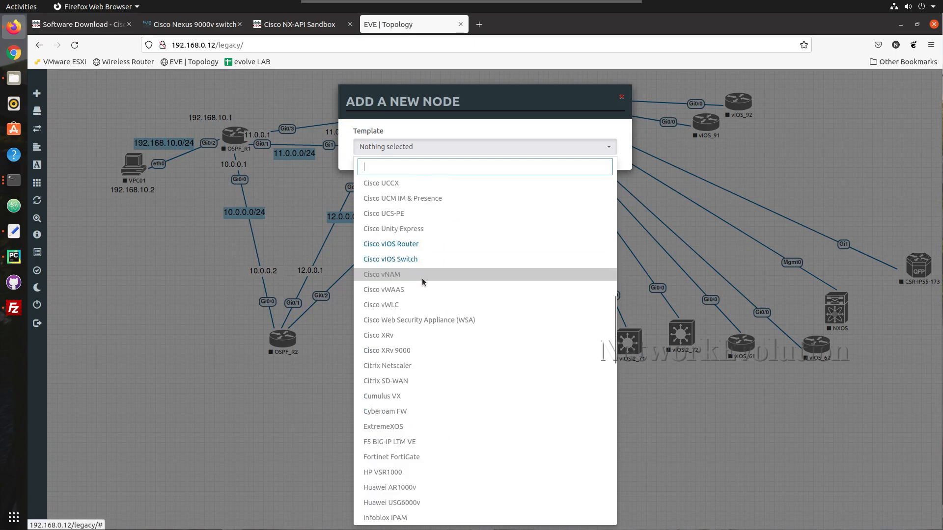
type("nex")
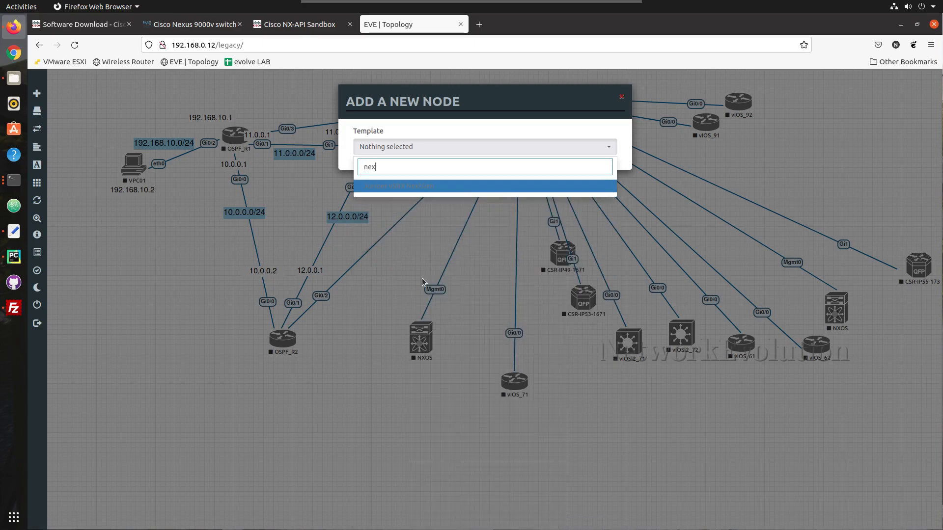
key("BackSpace")
key("BackSpace")
key("BackSpace")
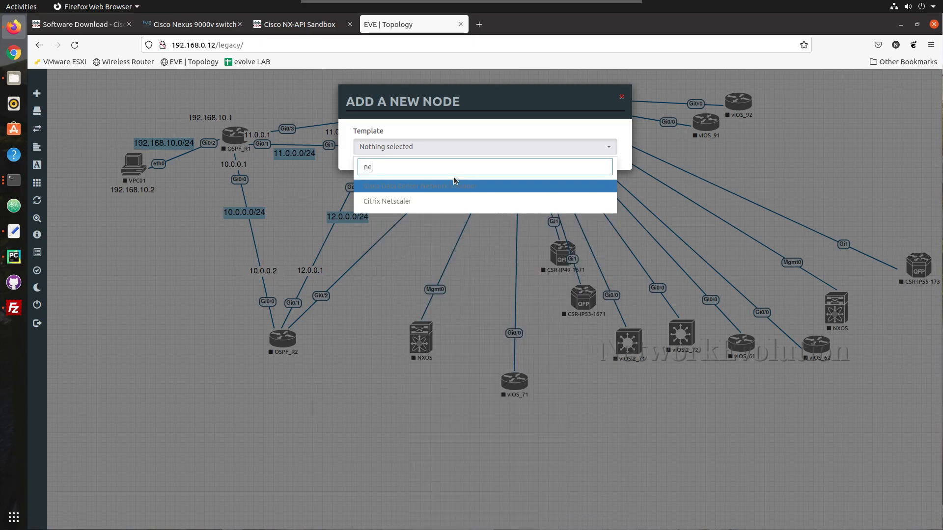
type("Ne")
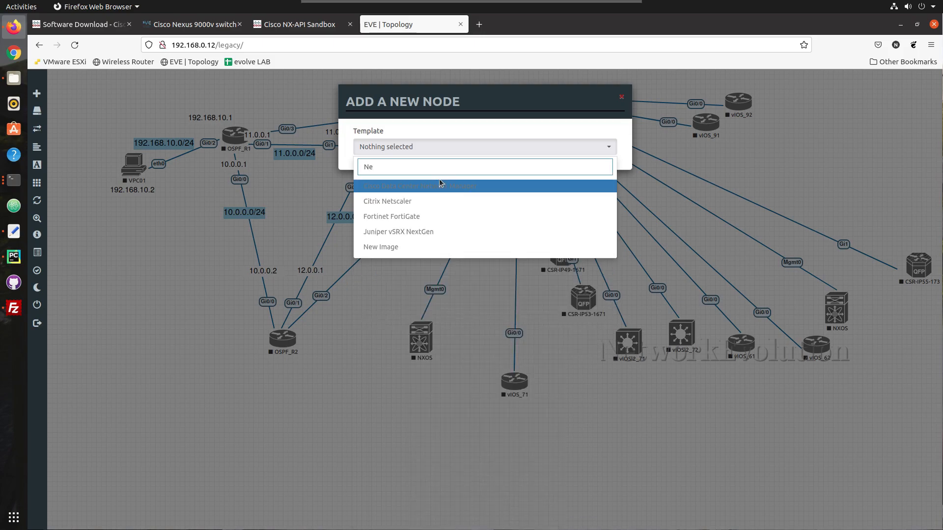
key("BackSpace")
key("BackSpace")
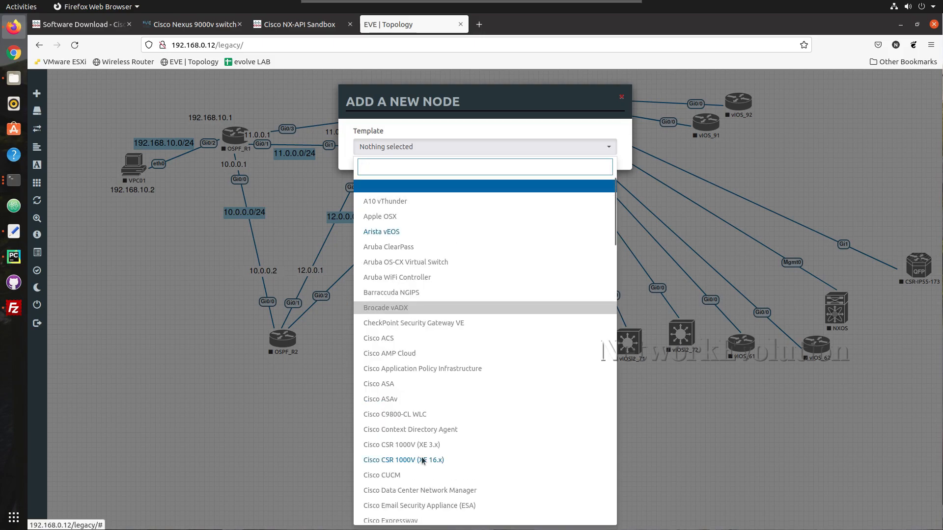
scroll(423, 460, "down", 12)
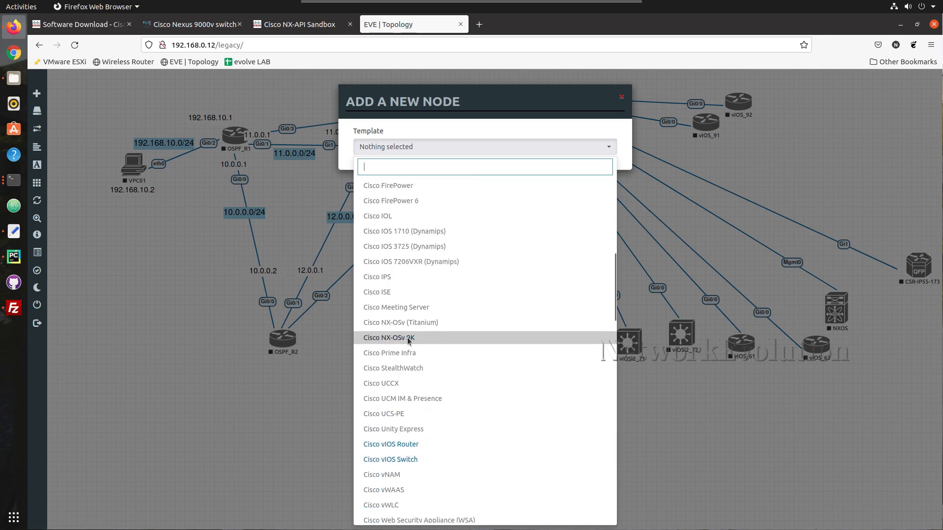
left_click(399, 337)
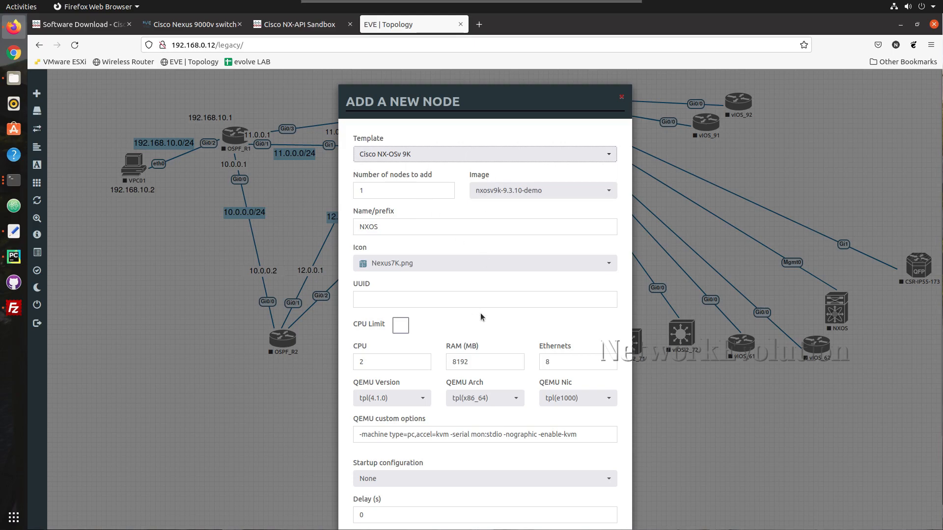
Review the node settings: 8192 MB RAM, 2 CPUs and 8 Ethernets
scroll(481, 314, "down", 3)
left_click_drag(476, 251, 448, 254)
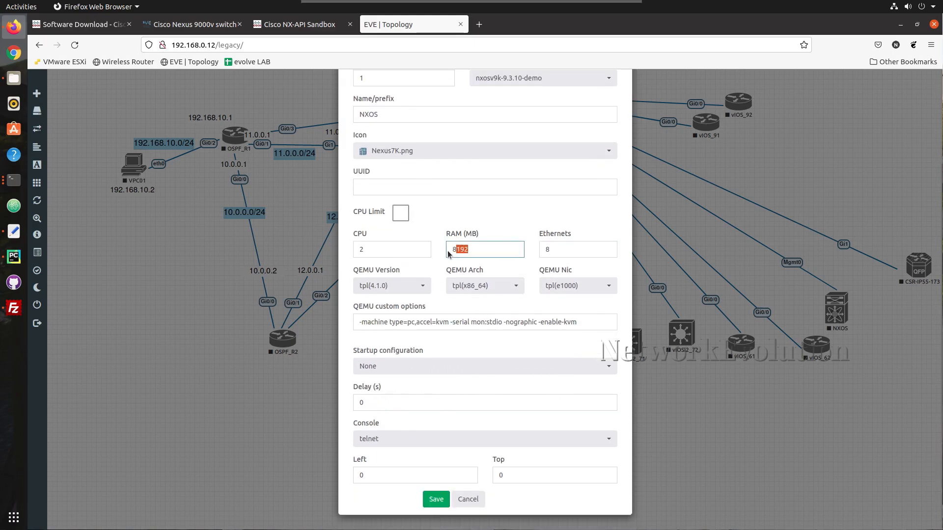
left_click(393, 253)
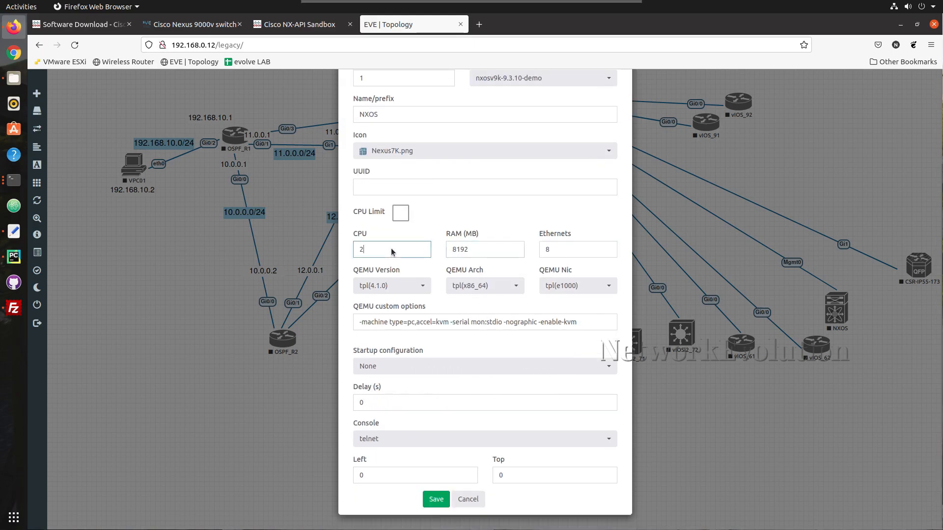
double_click(553, 252)
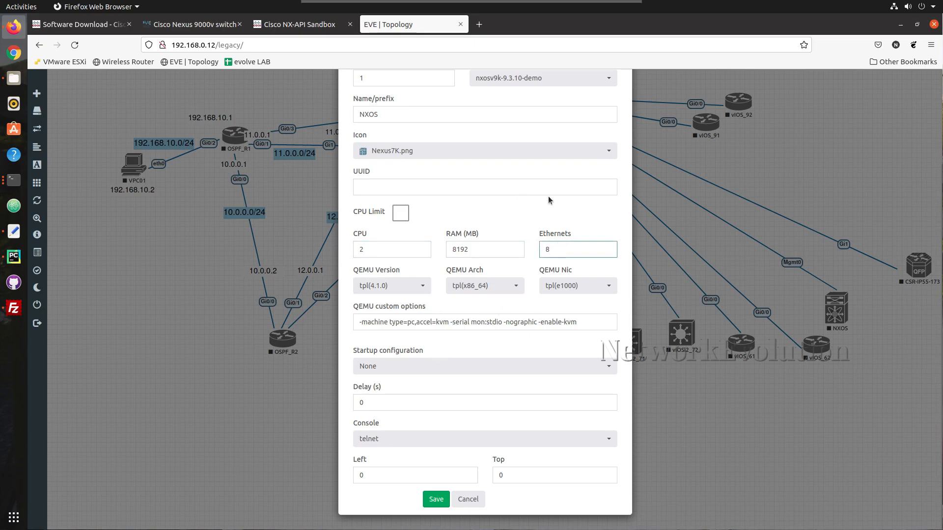
scroll(549, 196, "up", 3)
scroll(548, 196, "down", 3)
Save the NXOS node, place it below OSPF_R2, and link its Mgmt0 to the Net cloud
left_click(432, 501)
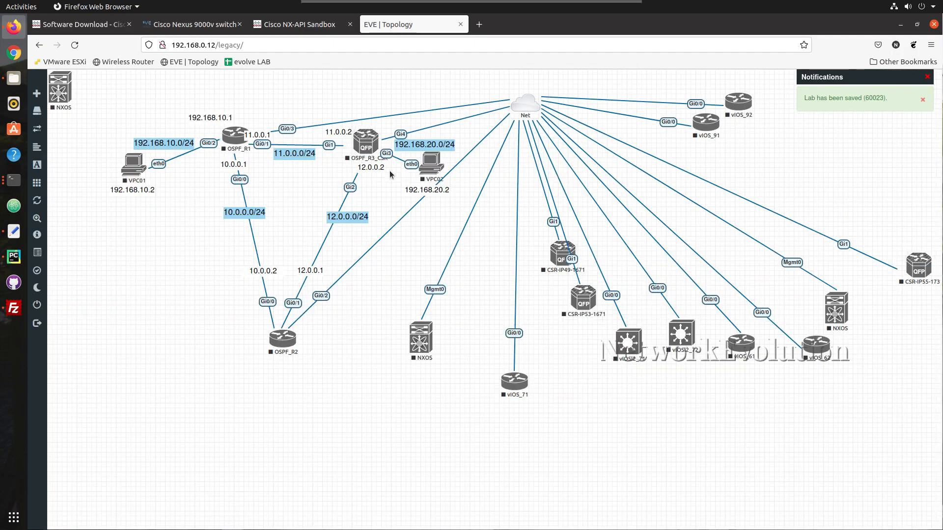
left_click_drag(59, 91, 523, 105)
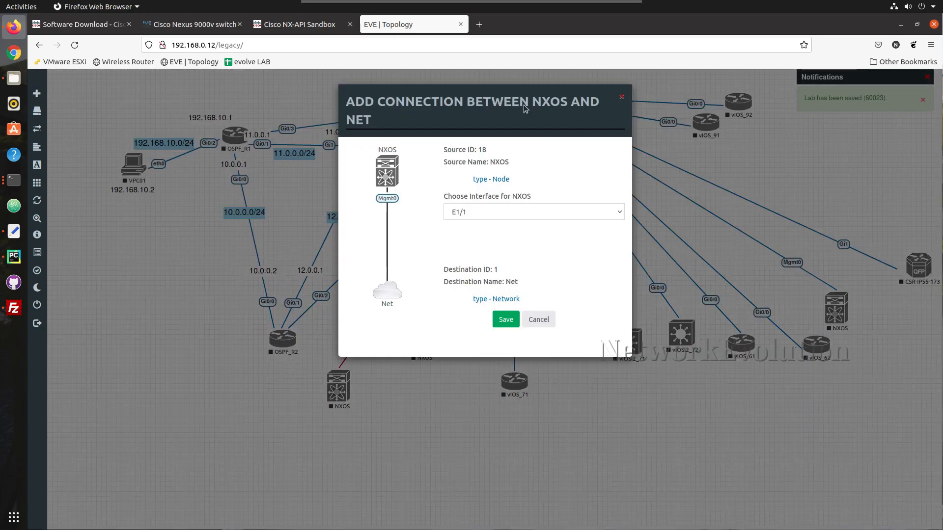
left_click(509, 213)
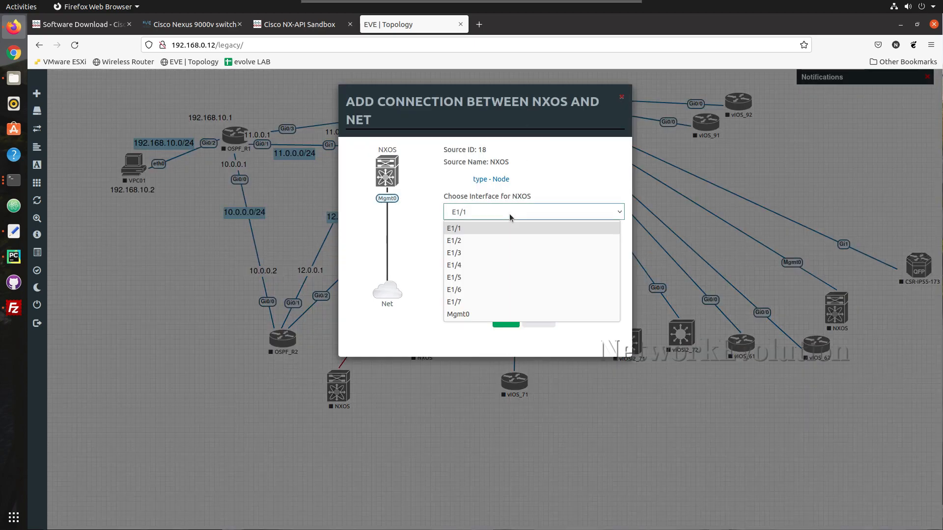
left_click(485, 314)
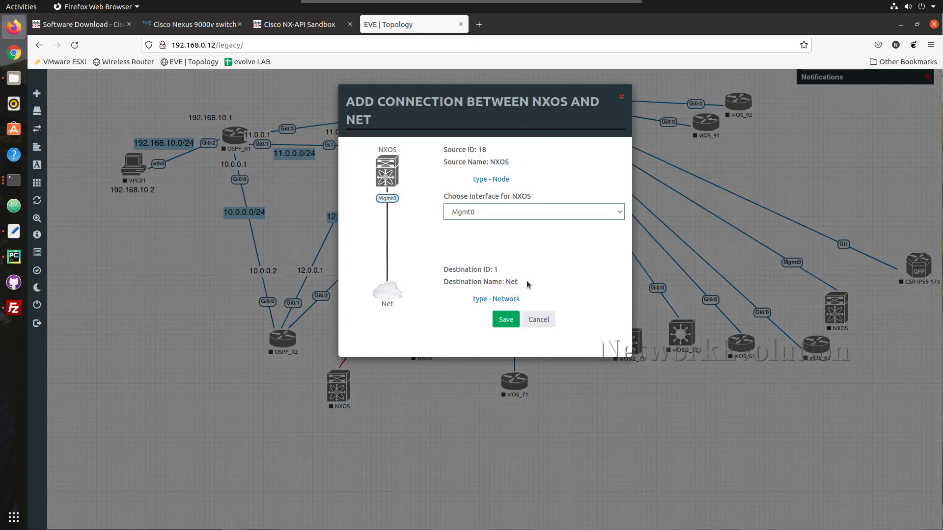
left_click(506, 320)
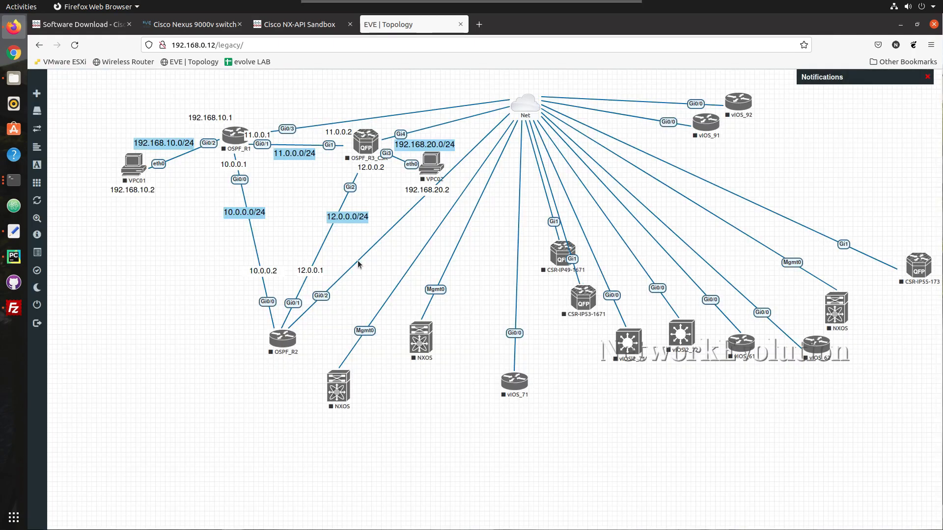
Start the lower NXOS node and open its telnet console
left_click(343, 387)
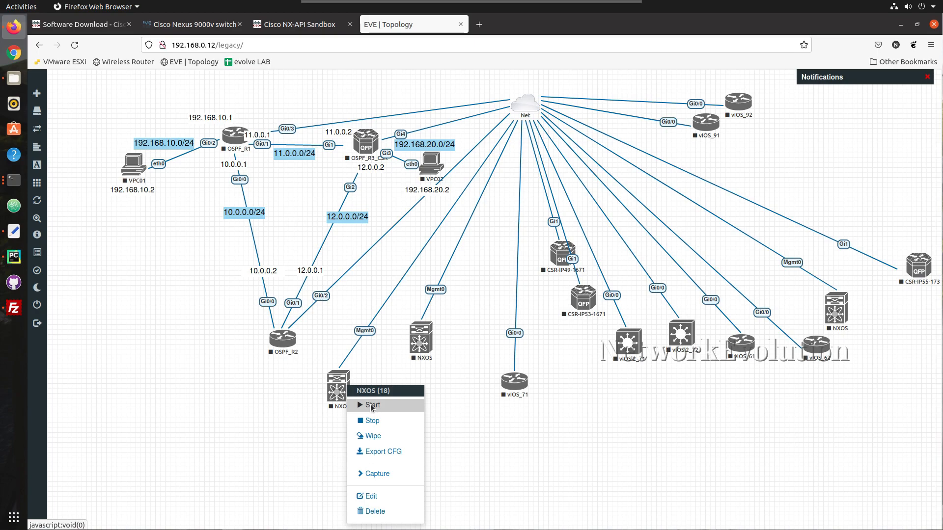
left_click(371, 405)
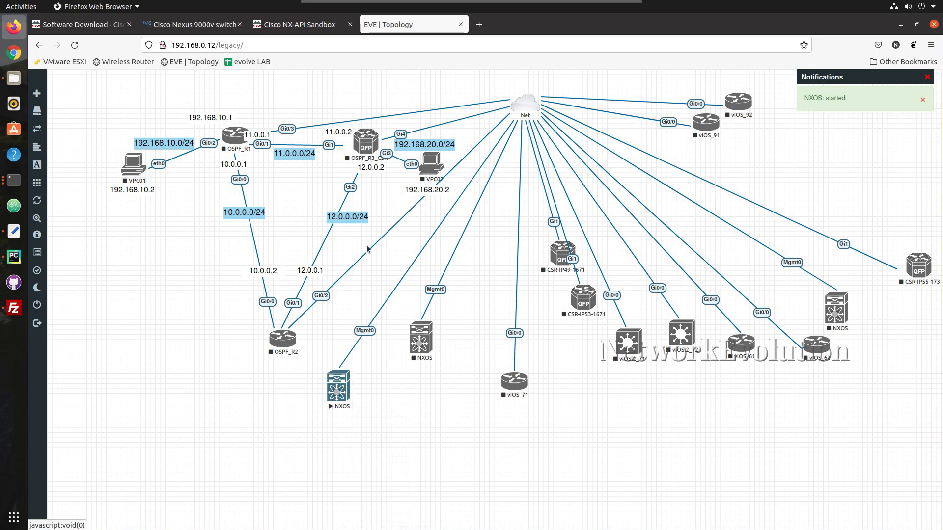
right_click(340, 388)
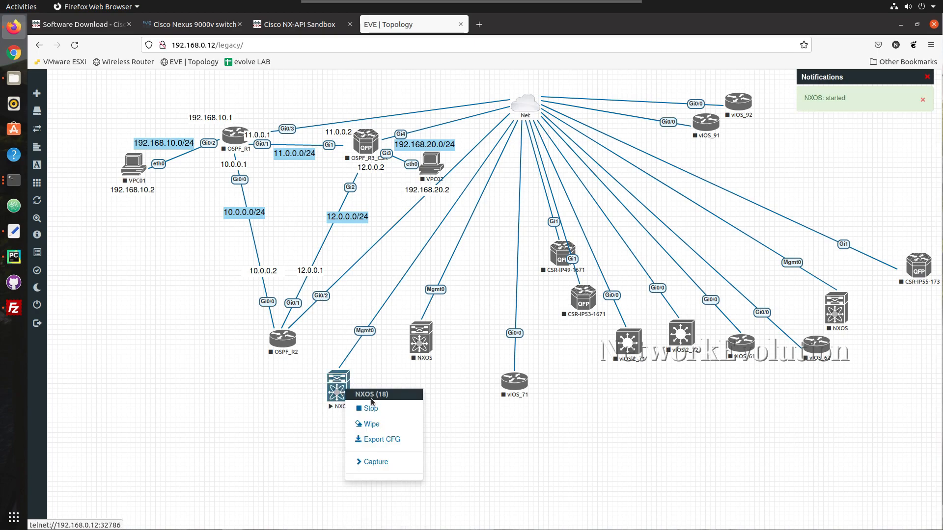
left_click(339, 382)
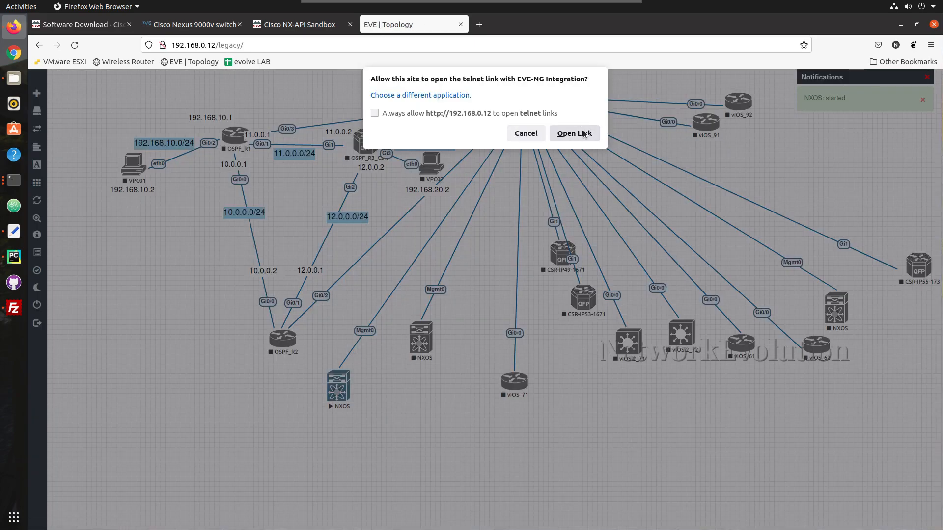
Launch the NXOS telnet console and position its window while the switch boots to the POAP prompt
left_click(585, 135)
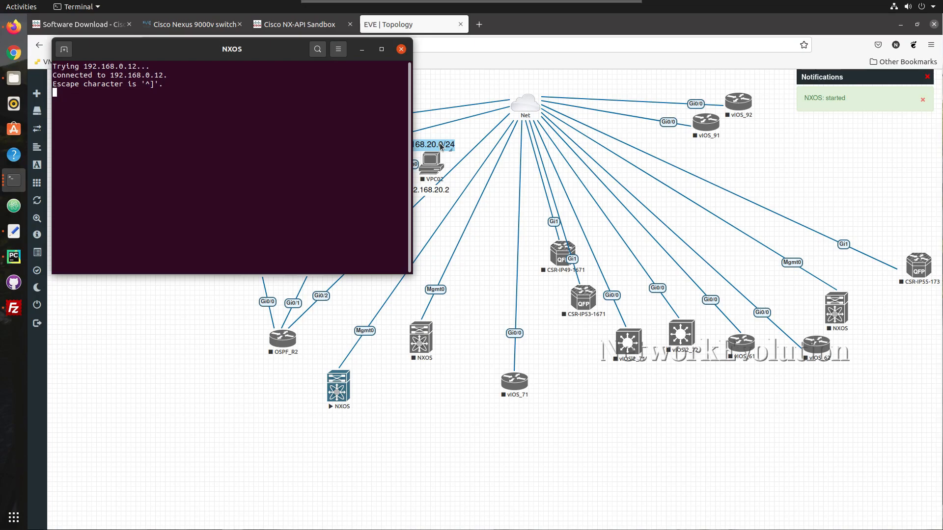
left_click_drag(268, 52, 482, 95)
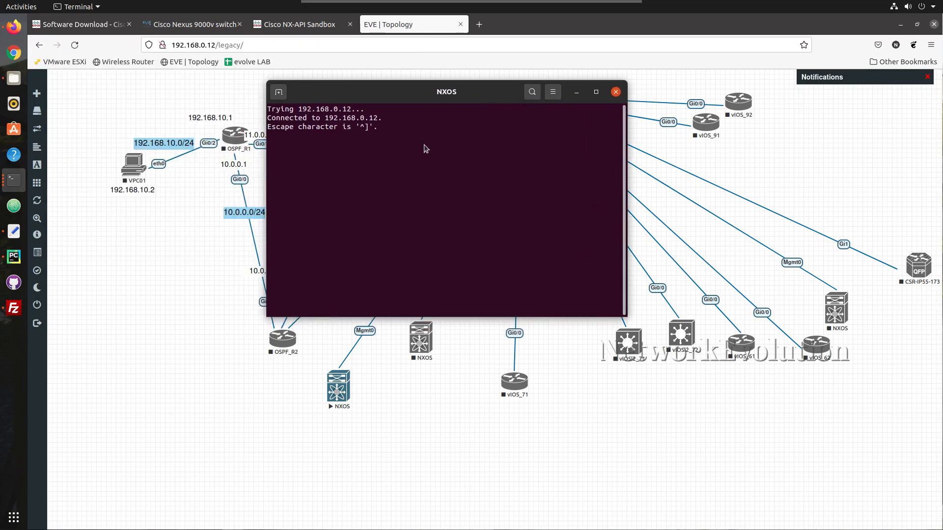
mouse_move(370, 94)
left_mouse_down()
mouse_move(406, 137)
mouse_move(395, 106)
mouse_move(372, 98)
mouse_move(386, 139)
mouse_move(381, 102)
mouse_move(362, 85)
left_mouse_up()
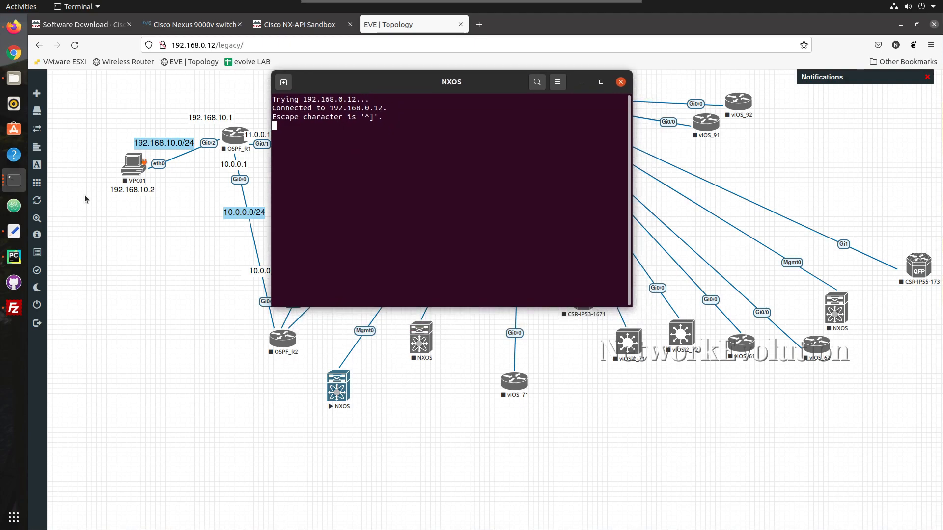
left_click(13, 256)
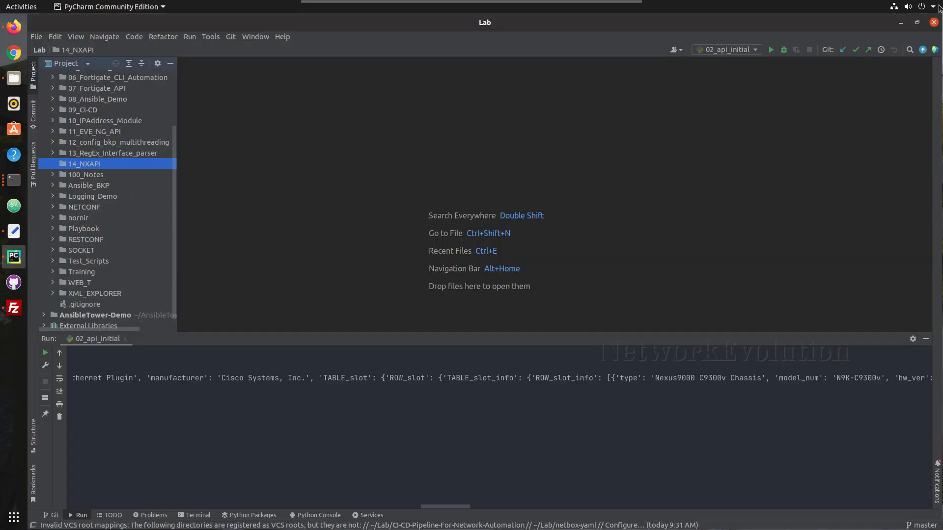
left_click(897, 24)
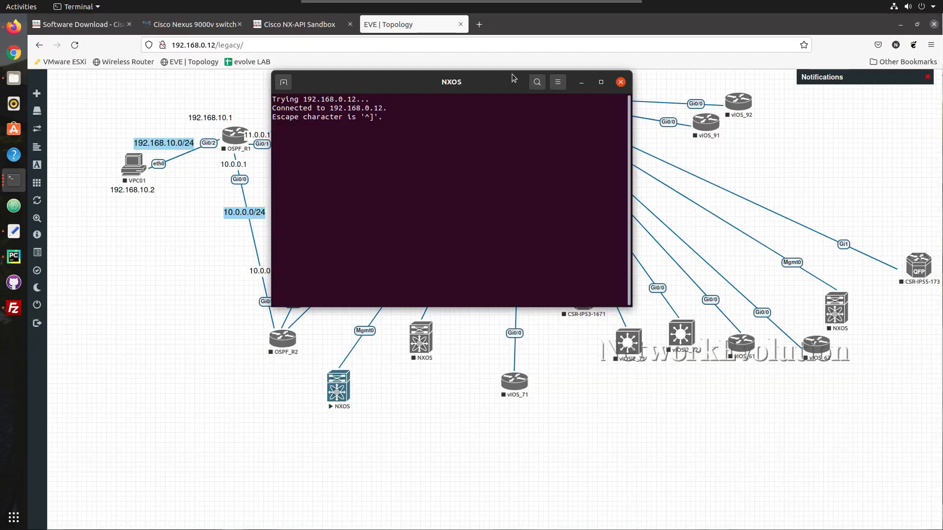
left_click_drag(466, 82, 574, 108)
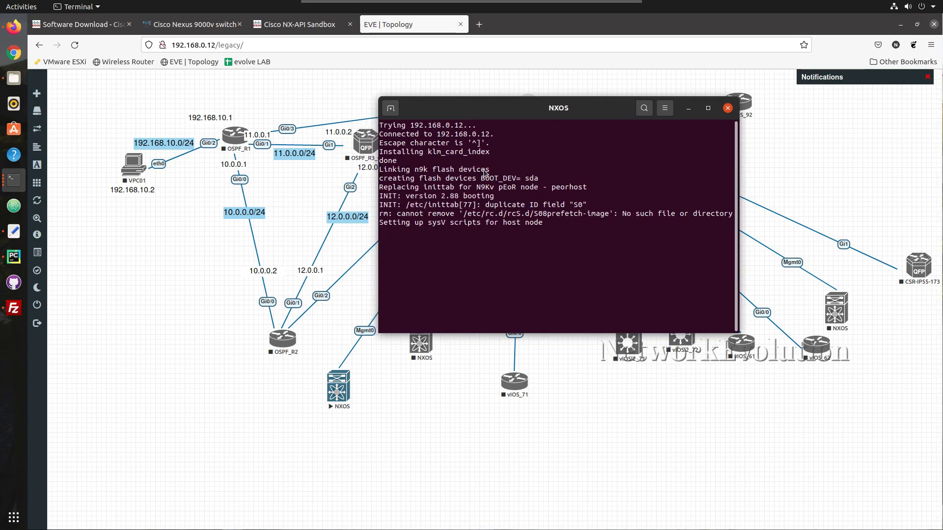
left_click_drag(503, 110, 480, 78)
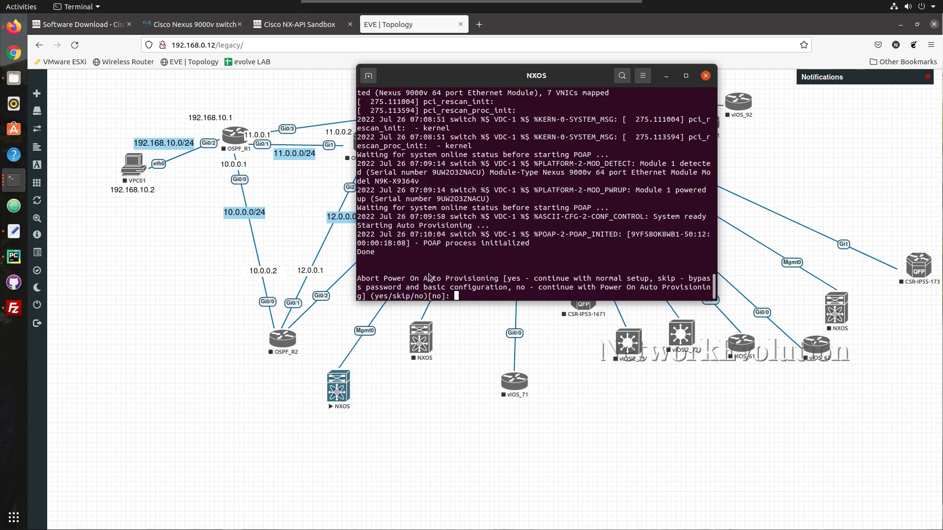
Answer yes to abort Power On Auto Provisioning and let the switch finish booting
left_click_drag(428, 278, 491, 283)
left_click(491, 283)
type("yes")
key("Return")
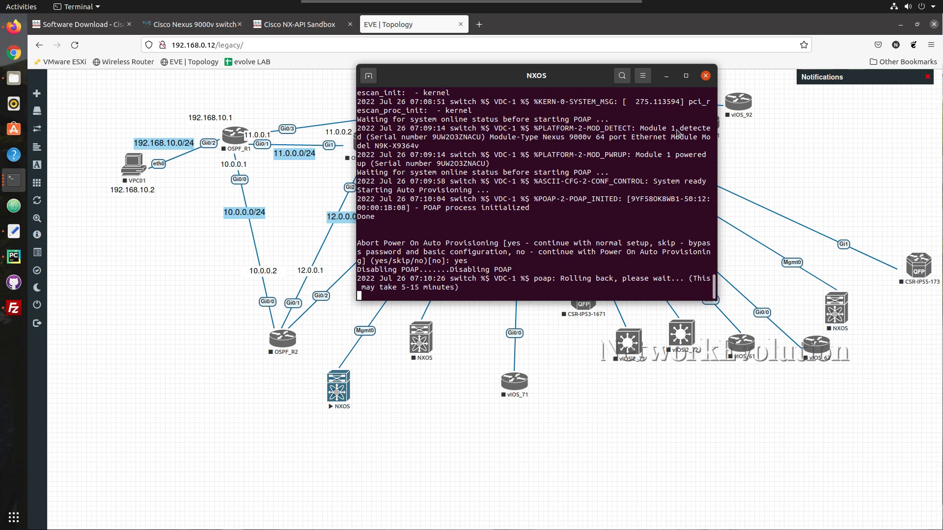
left_click(686, 76)
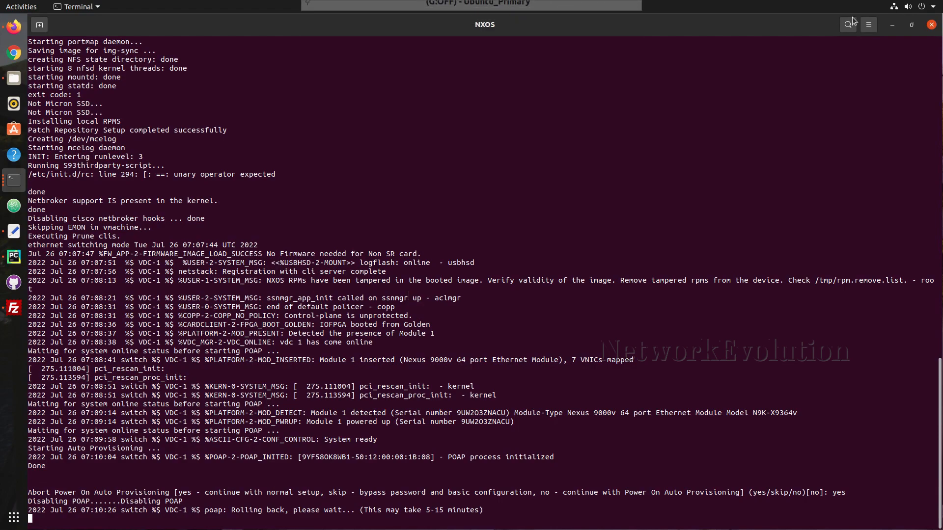
left_click(912, 25)
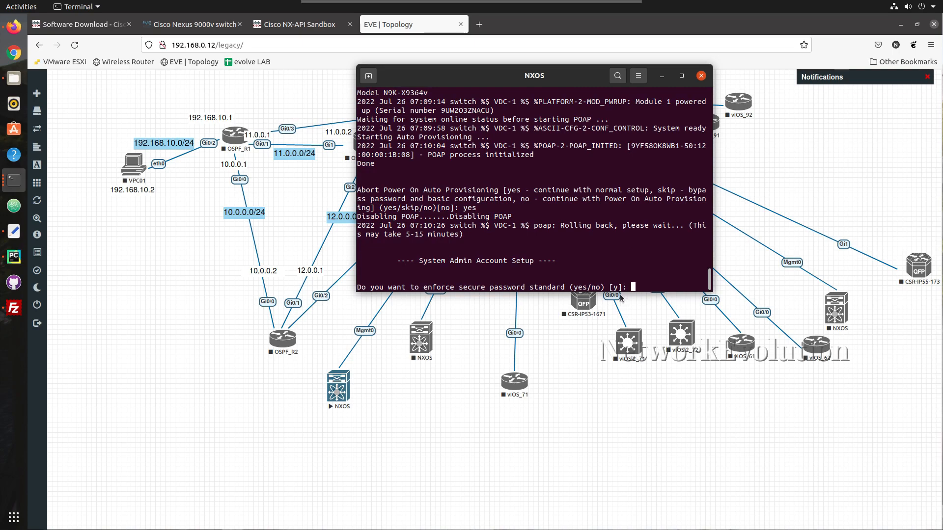
Decline the secure password standard, set and confirm the admin password, and skip basic configuration
left_click_drag(621, 289, 605, 289)
left_click(636, 279)
type("n")
key("Return")
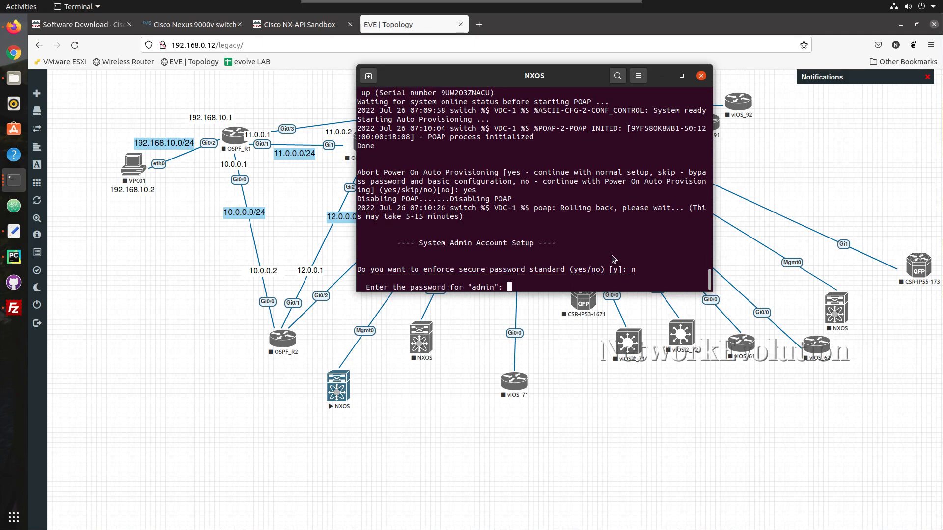
key("Return")
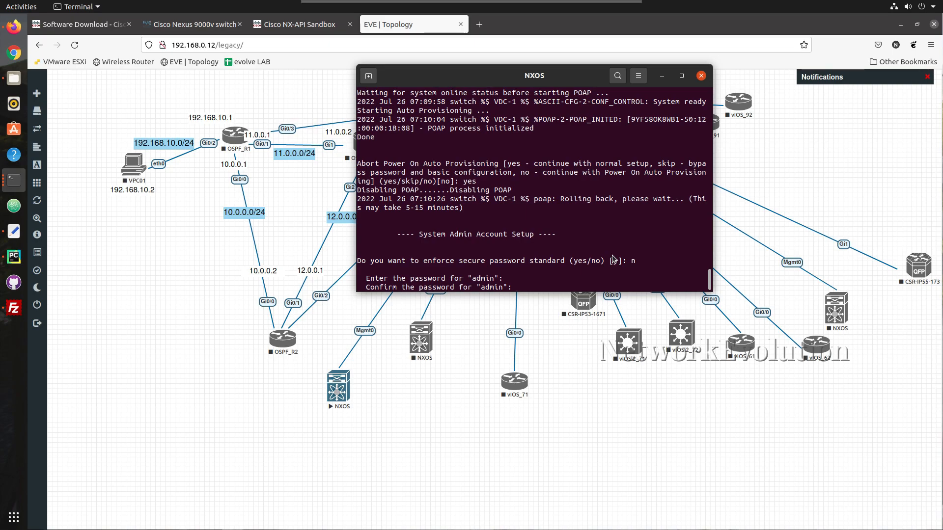
key("Return")
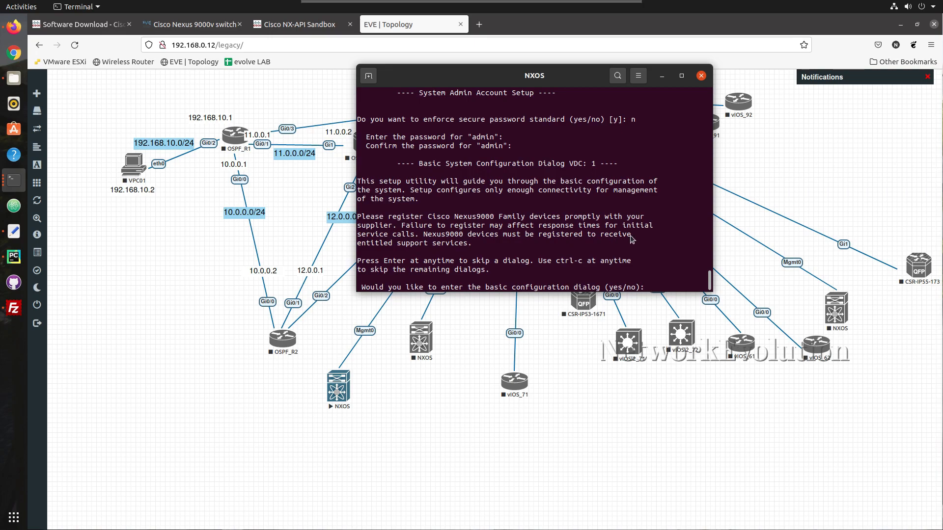
type("no")
key("Return")
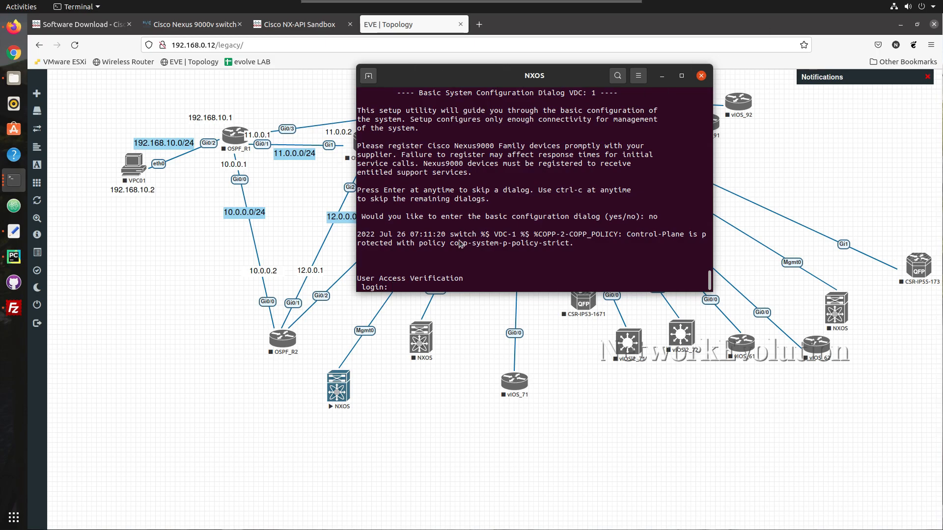
Log in to the switch as admin and enter global configuration mode
type("admin")
key("Return")
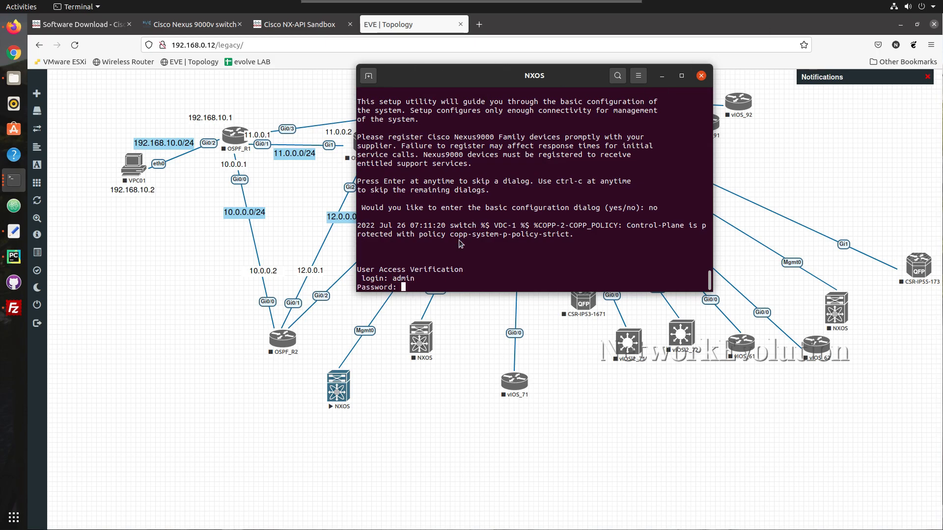
key("Return")
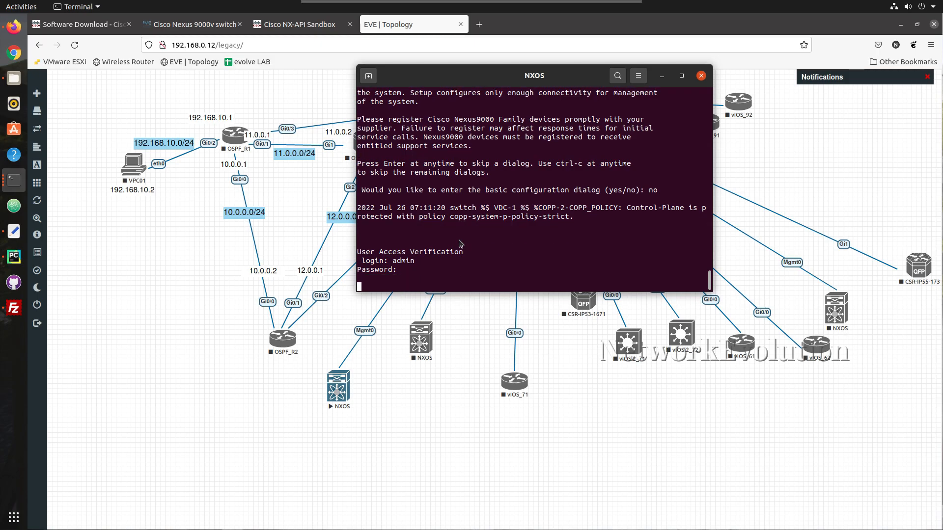
key("Return")
key("Return")
key("Return")
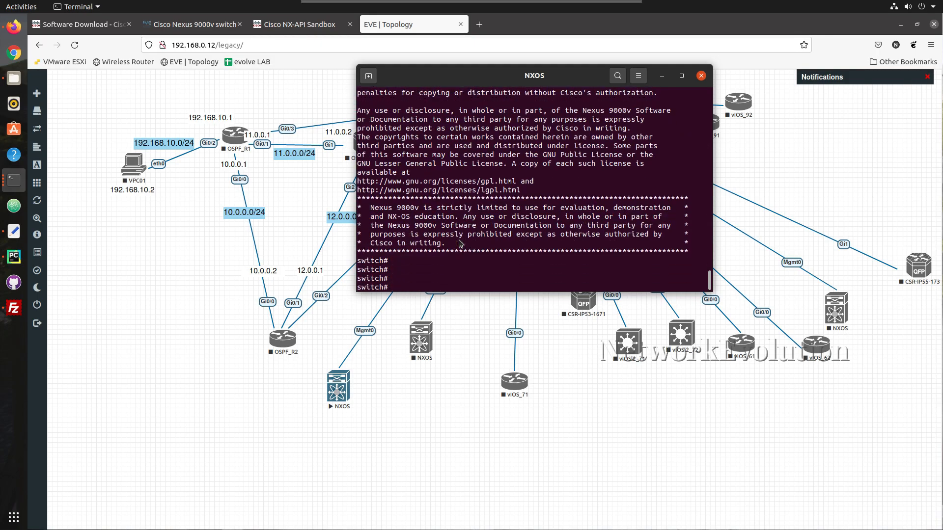
type("config")
key("Return")
Give mgmt0 the address 192.168.0.201/24 and enable it with no shutdown
key("Return")
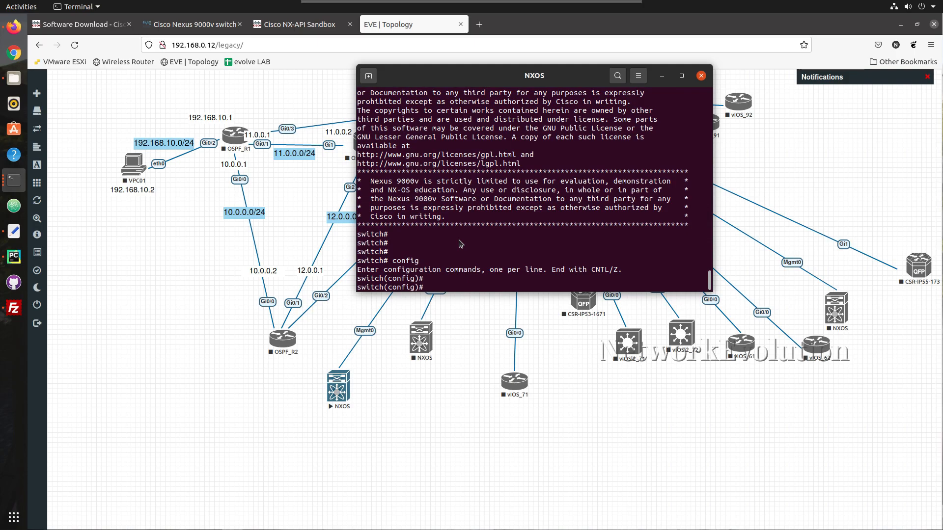
type("int m0")
key("Return")
type("ip")
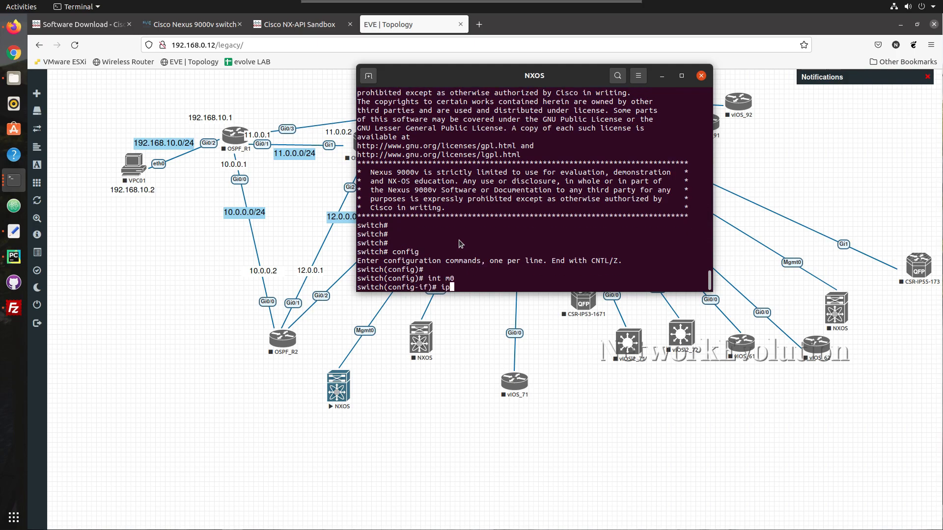
type(" add 192.168.0.201/24")
key("Return")
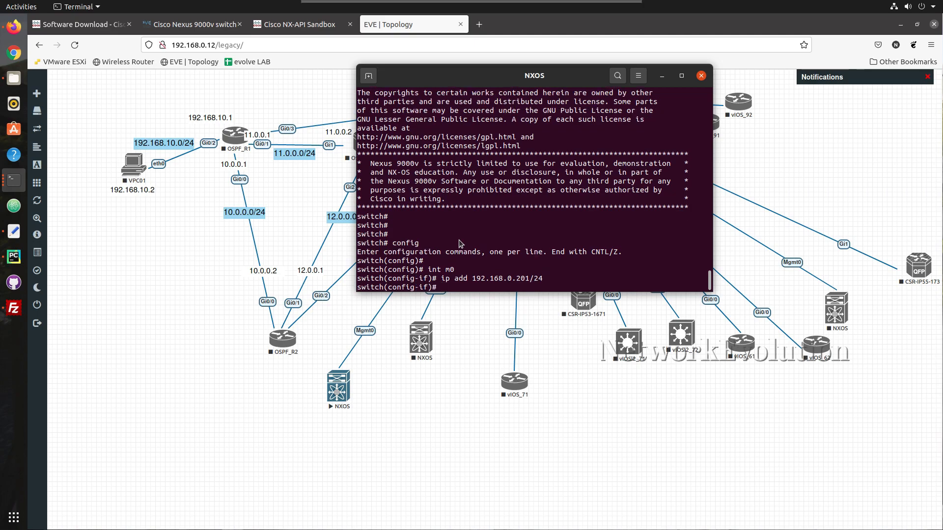
type("no shutdown")
key("Return")
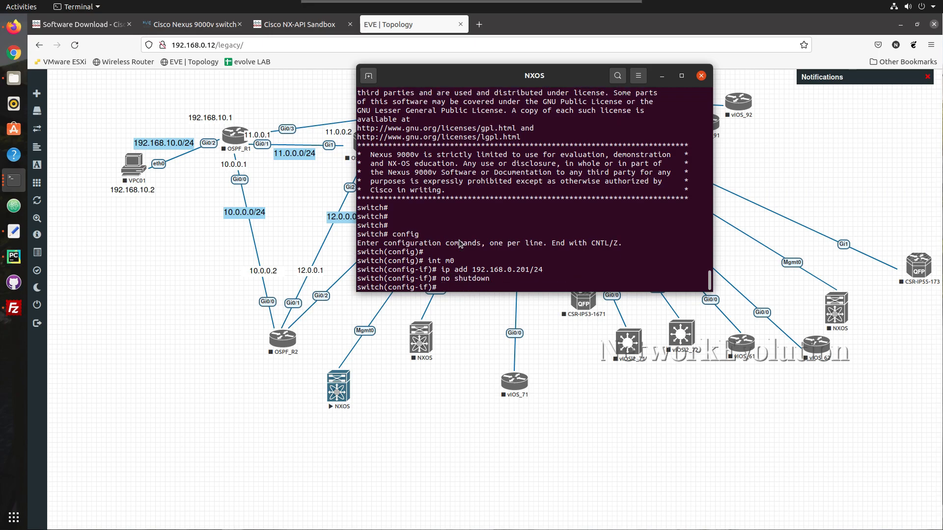
Add a default route 0/0 via 192.168.0.254 in the management VRF
type("vr")
key("BackSpace")
key("BackSpace")
type("vrf context management")
key("Return")
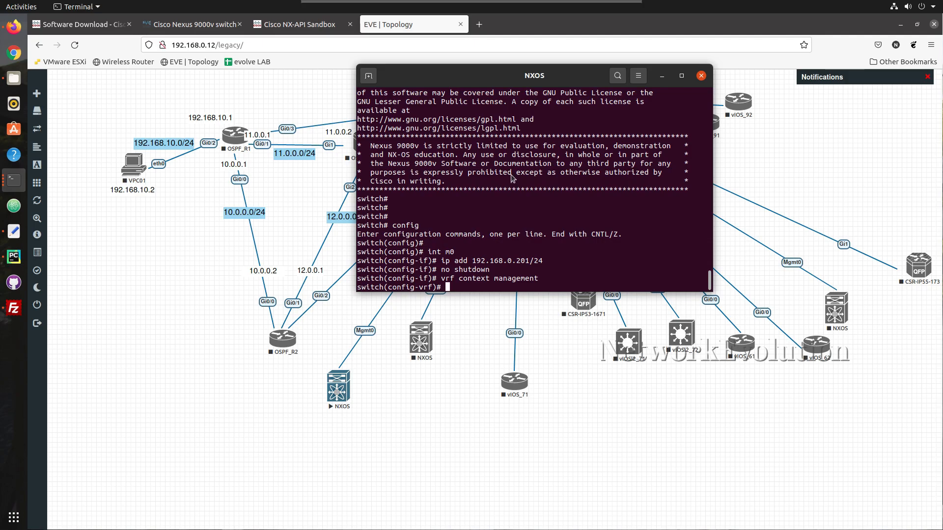
type("ip route 0/0 192.168.0.254")
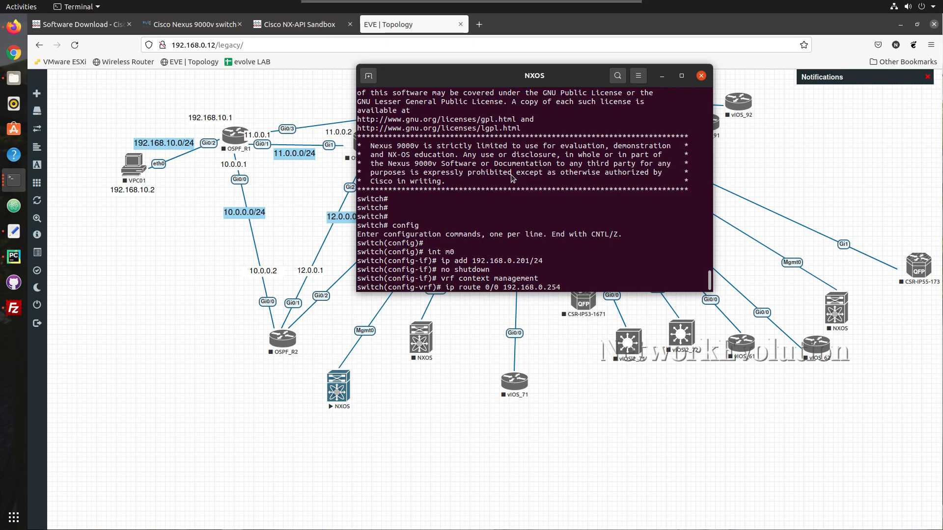
key("Return")
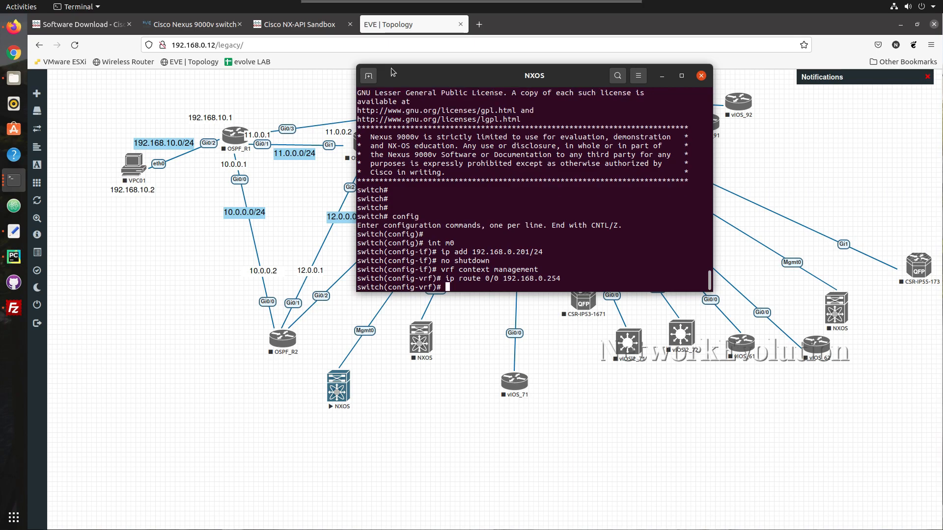
Ping the switch at 192.168.0.201 from a new local shell tab, then stop it
left_click(368, 76)
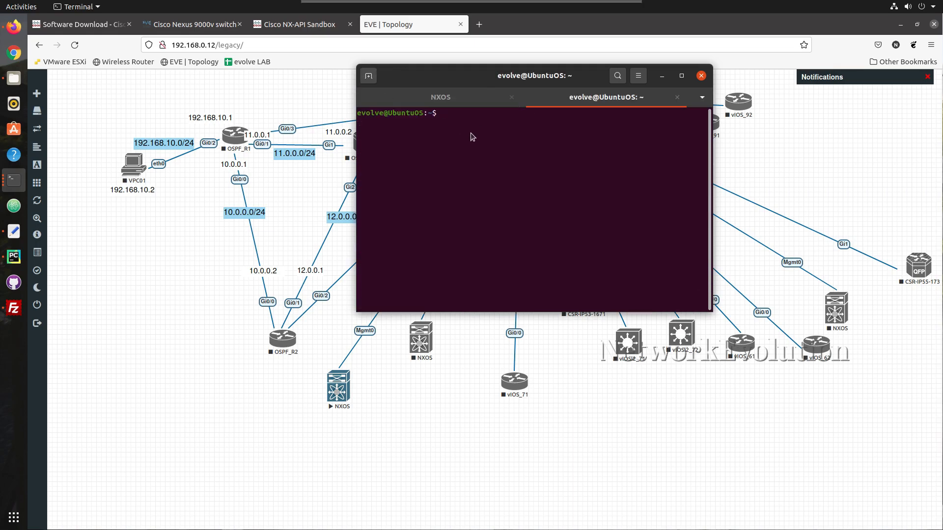
left_click(441, 96)
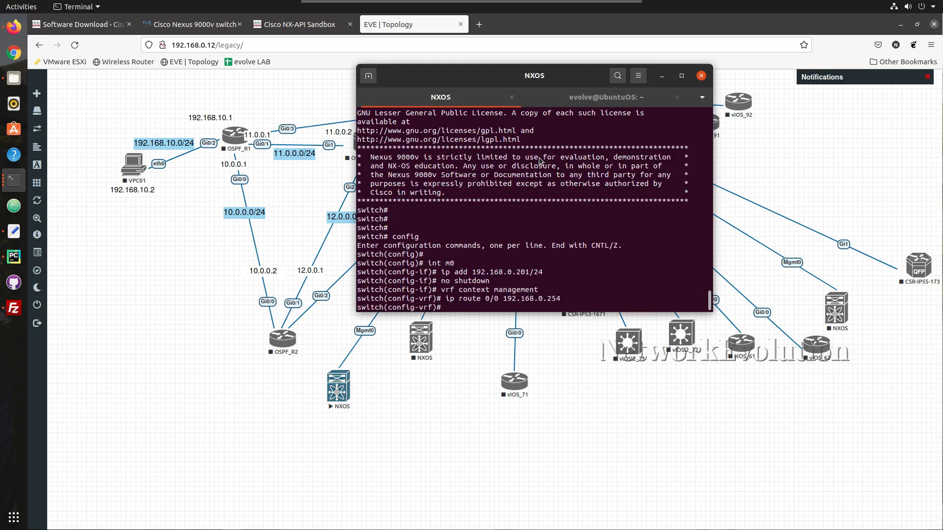
left_click(585, 97)
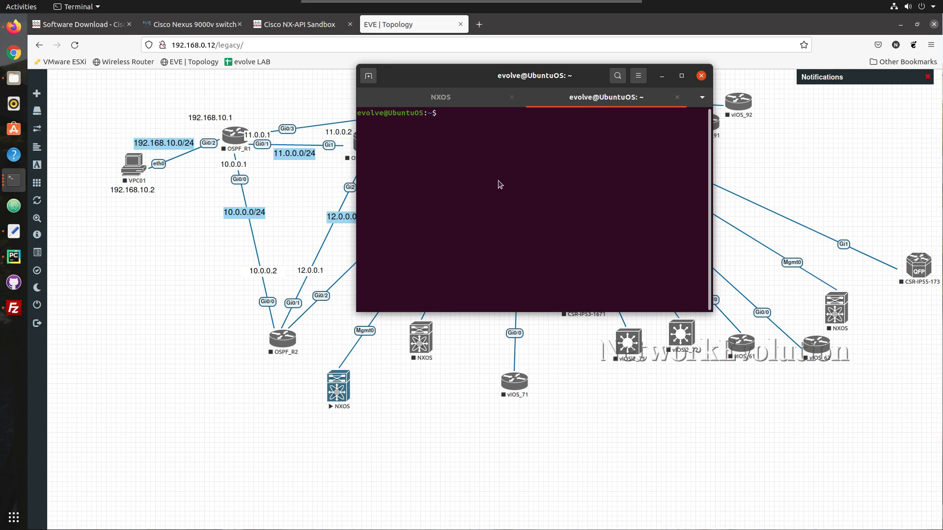
type("ping 192.168.0.201")
key("Return")
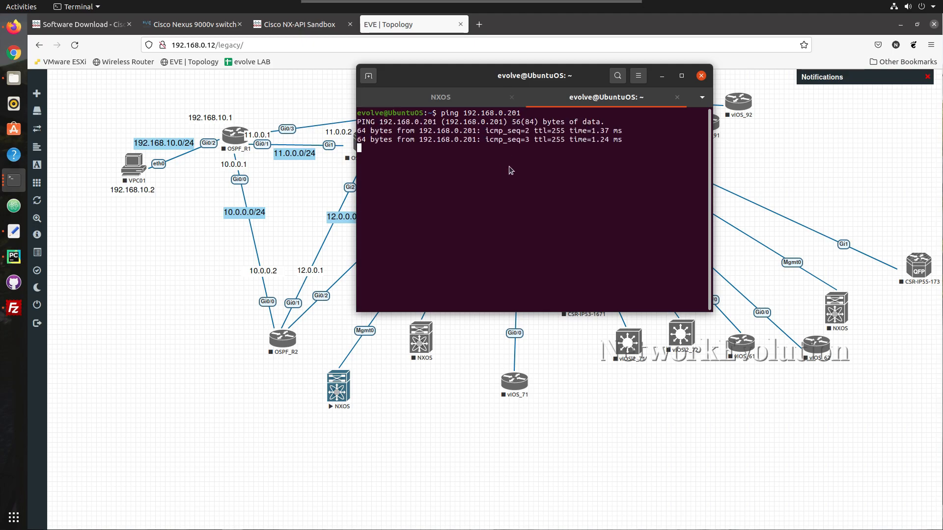
key("ctrl+c")
type("ssh adm")
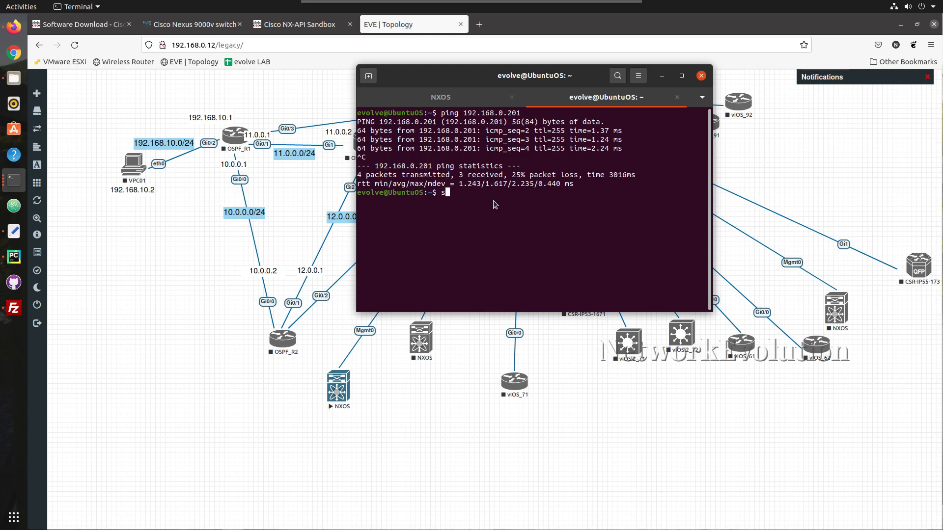
type("in@192.168.0.201")
key("Return")
type("yes")
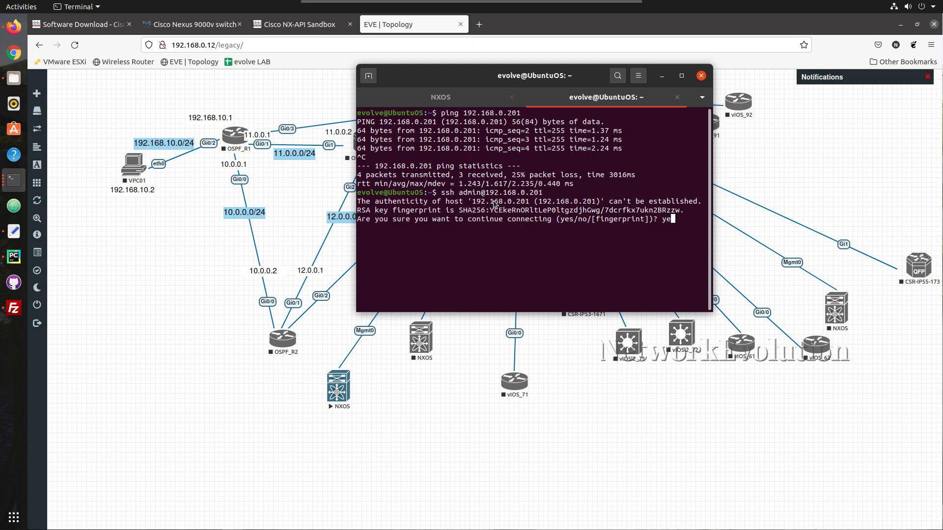
key("Return")
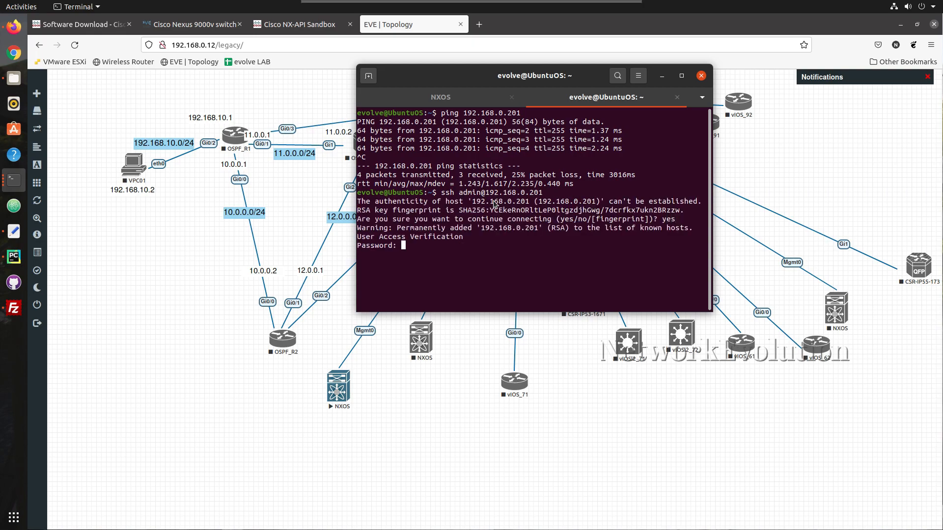
key("Return")
key("Return")
key("Return")
key("Return")
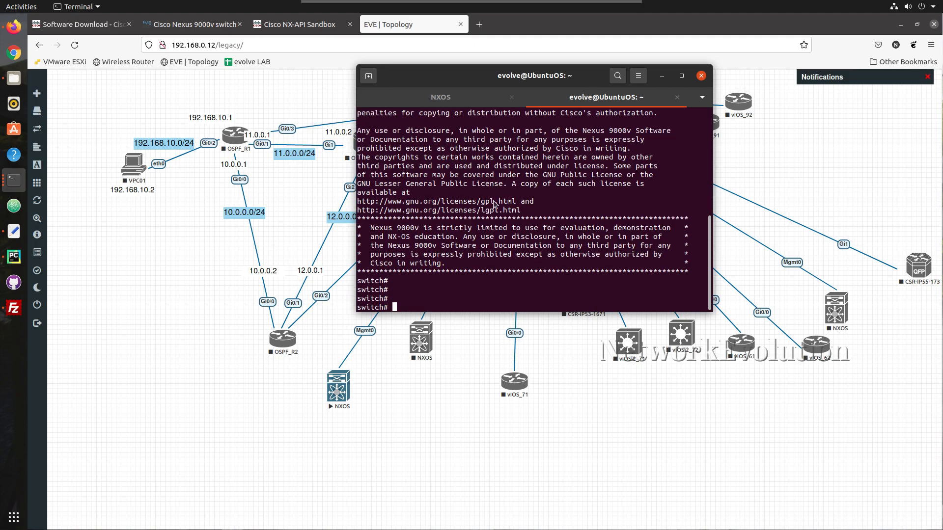
key("Return")
key("Return")
left_click(461, 95)
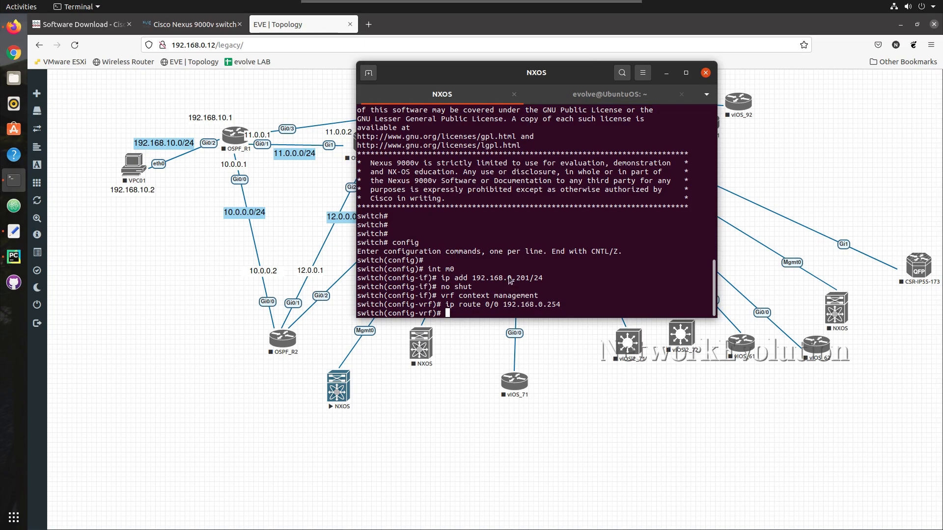
Enable feature nxapi, noting its HTTPS log message, then list bootflash with dir bootflash:
type("featu")
key("Tab")
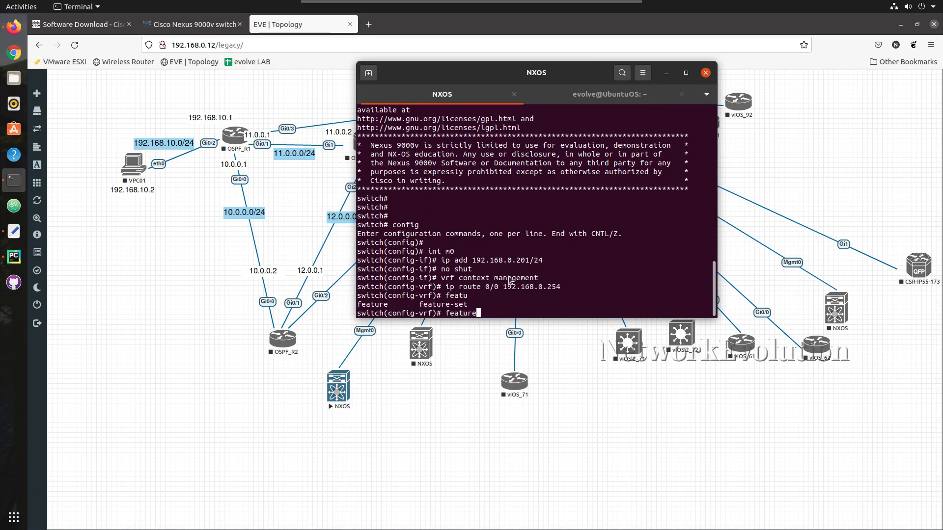
type("nxapi")
key("Return")
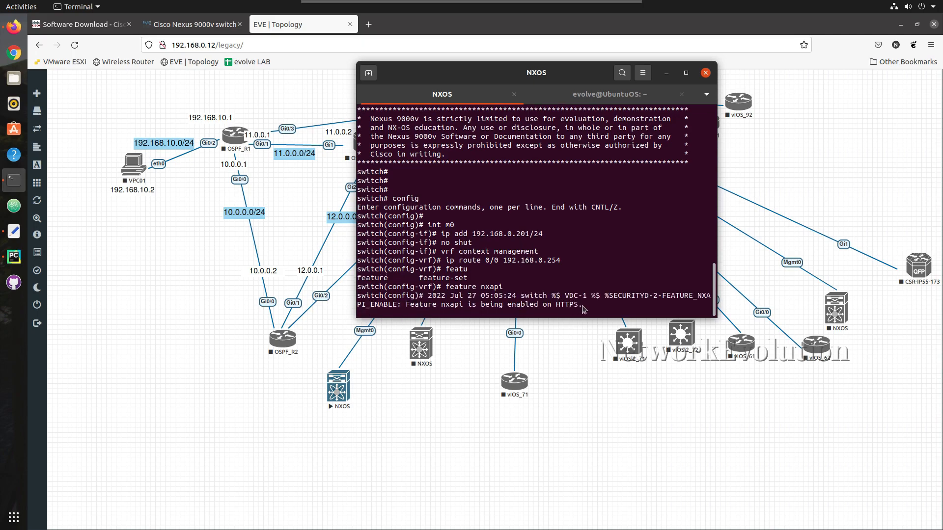
left_click_drag(582, 307, 554, 306)
left_click(554, 306)
key("Return")
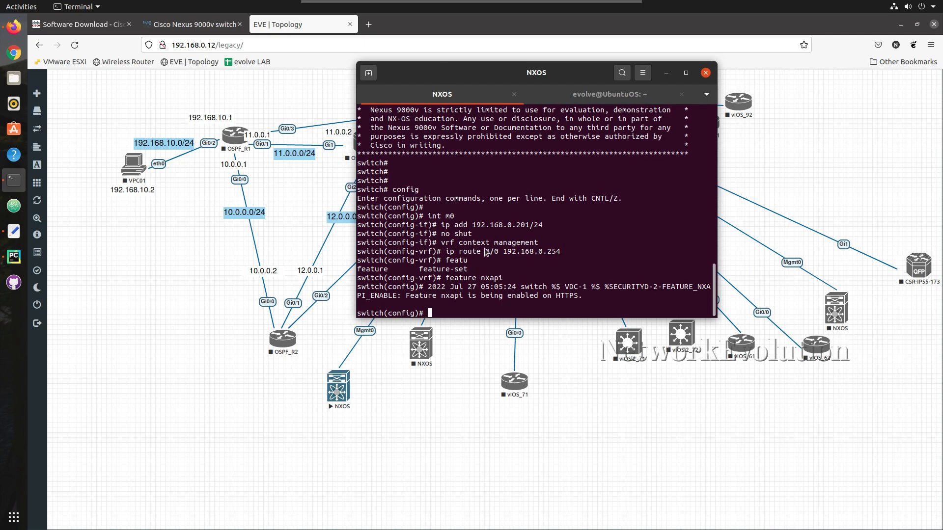
type("dir bootflash:")
key("Return")
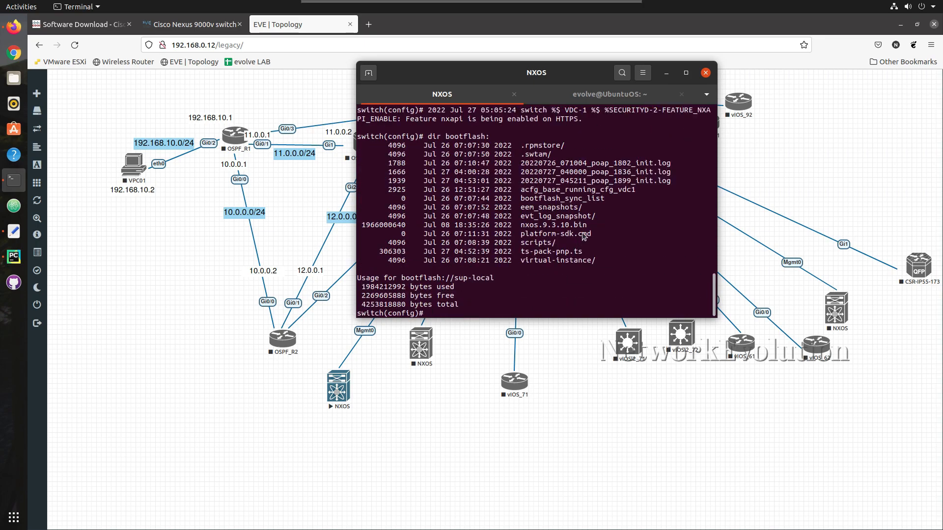
Set bootflash:nxos.9.3.10.bin as the switch's boot image
left_click_drag(587, 228, 523, 228)
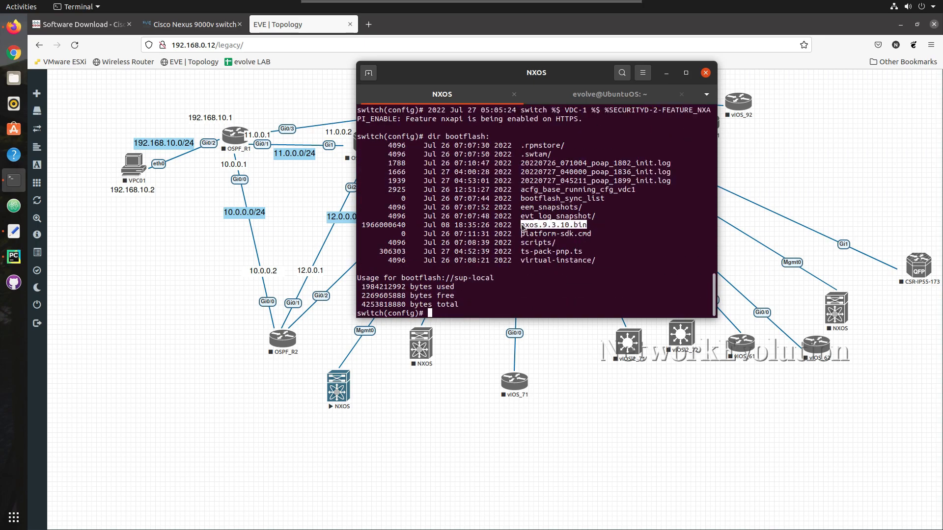
left_click(475, 279)
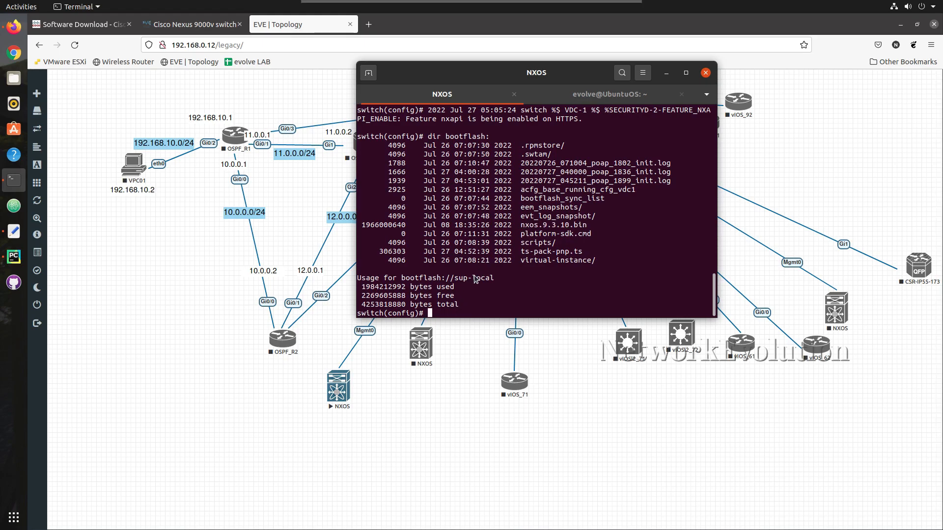
type("boot nxos bootflash:")
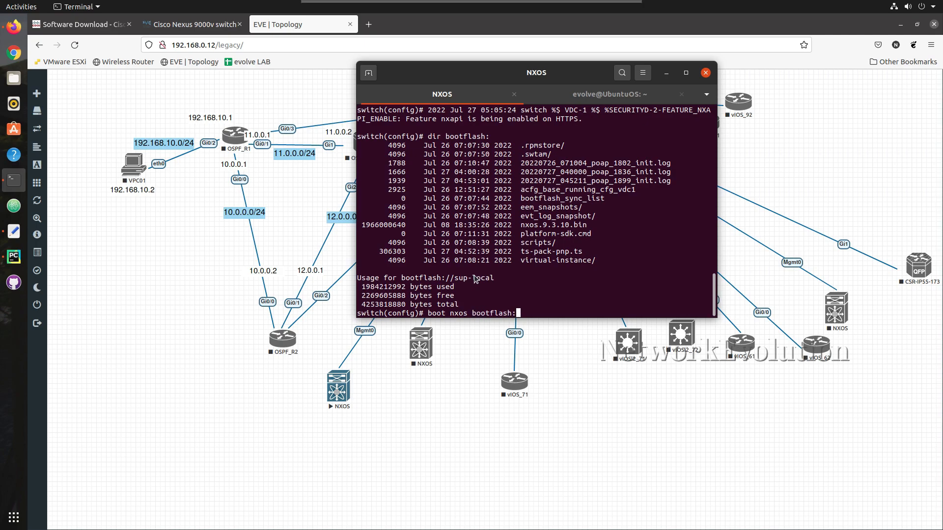
type("nxos.9.3.10.bin")
key("Return")
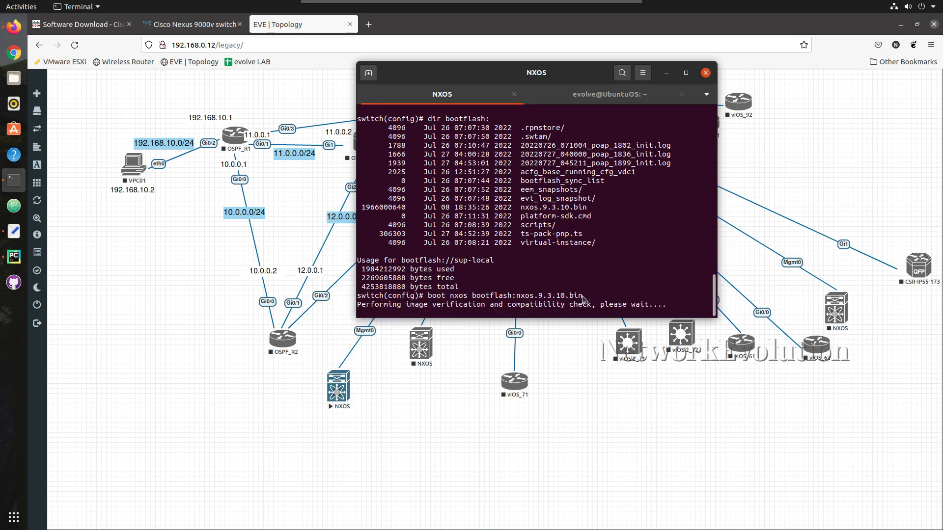
Save the running configuration to startup-config
left_click_drag(585, 296, 430, 296)
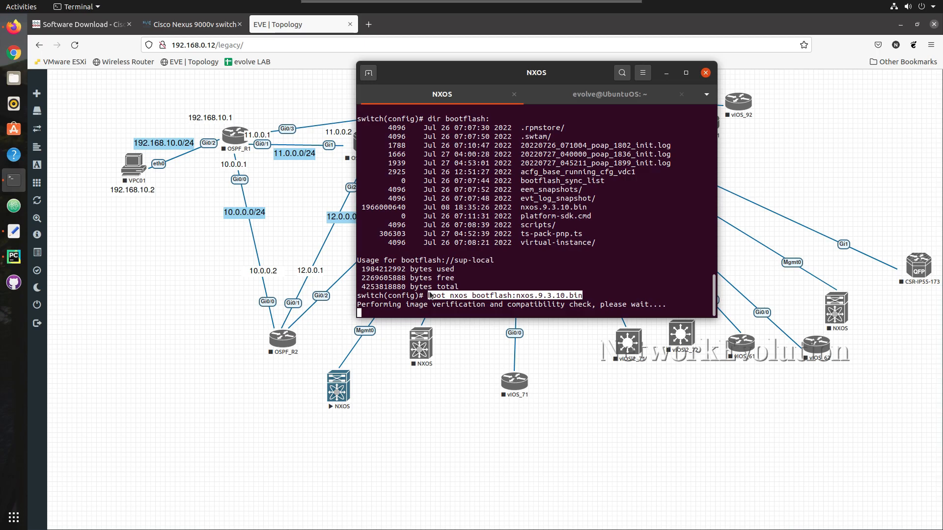
left_click(583, 299)
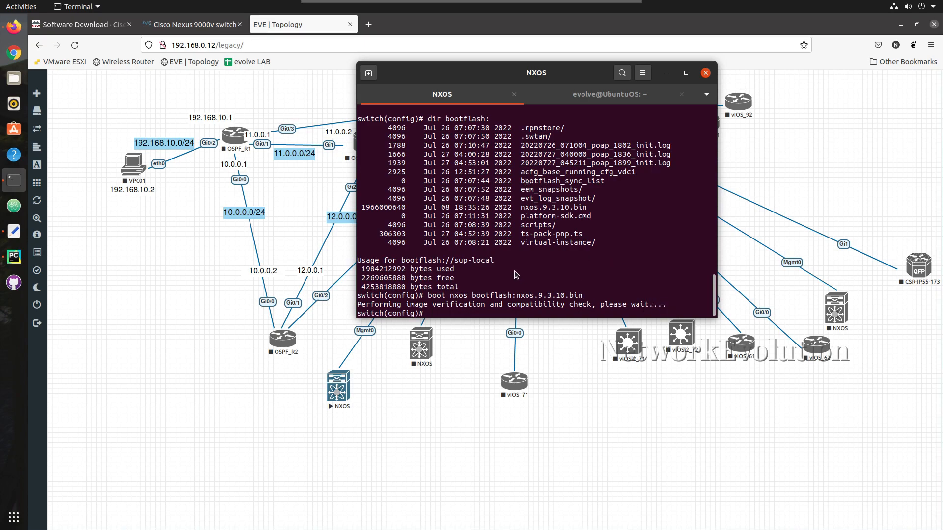
type("copy running-config startup-config")
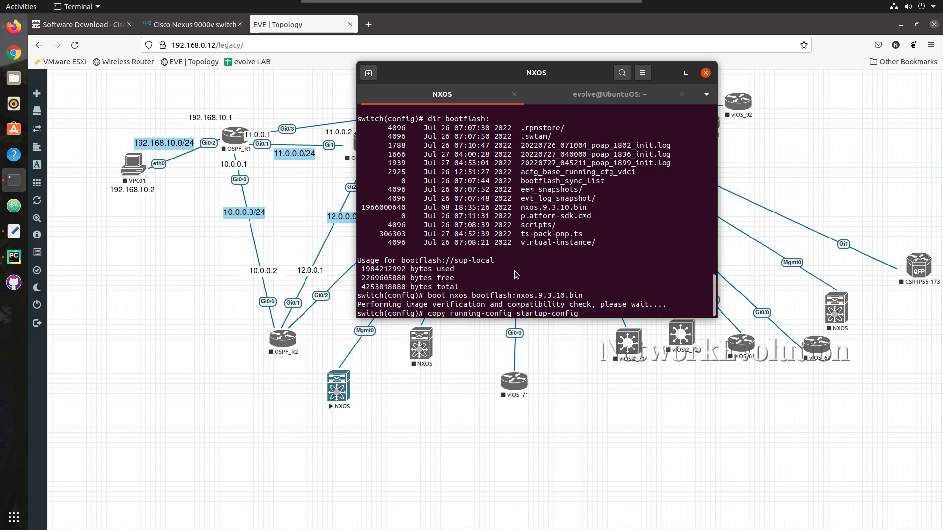
key("Return")
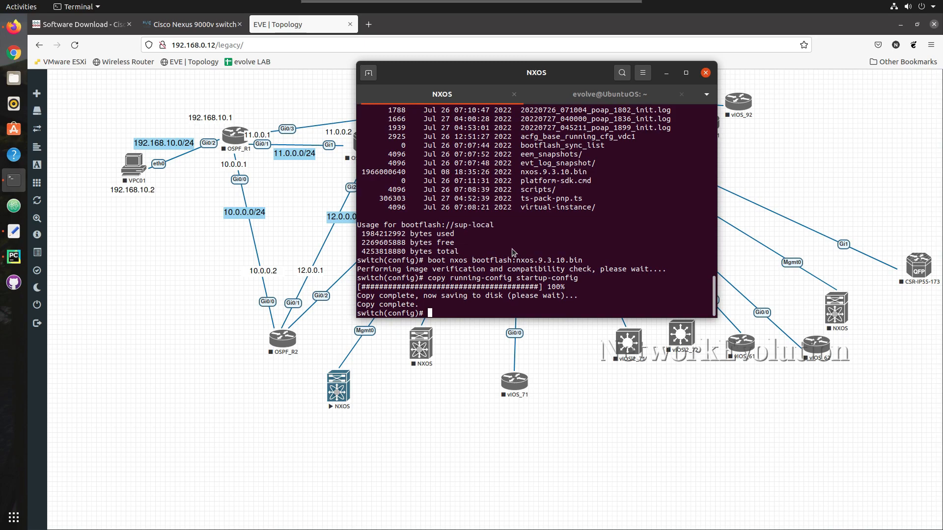
left_click(375, 30)
left_click(375, 28)
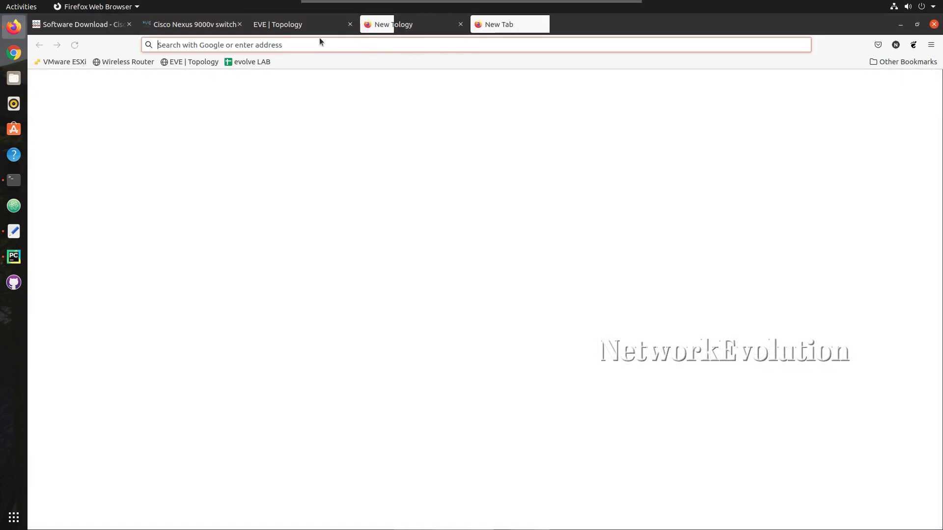
type("https://1")
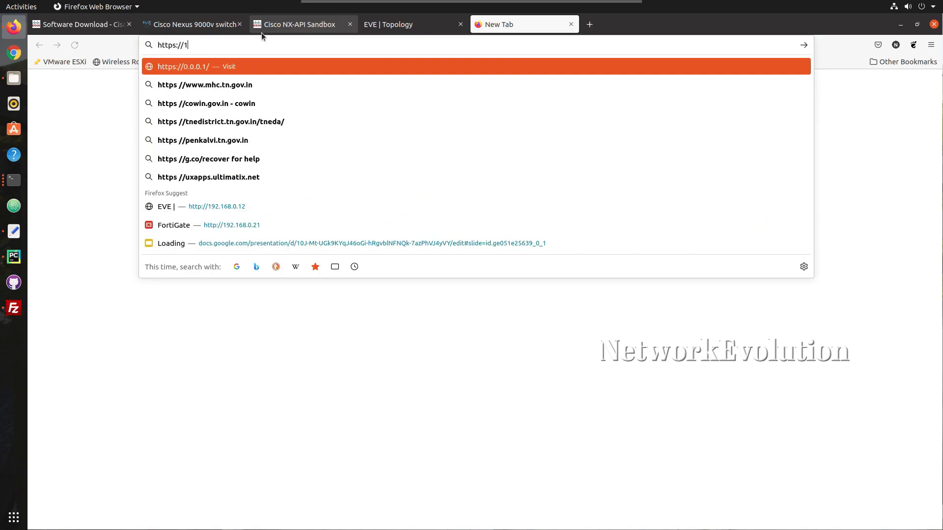
type("92.168.0.201")
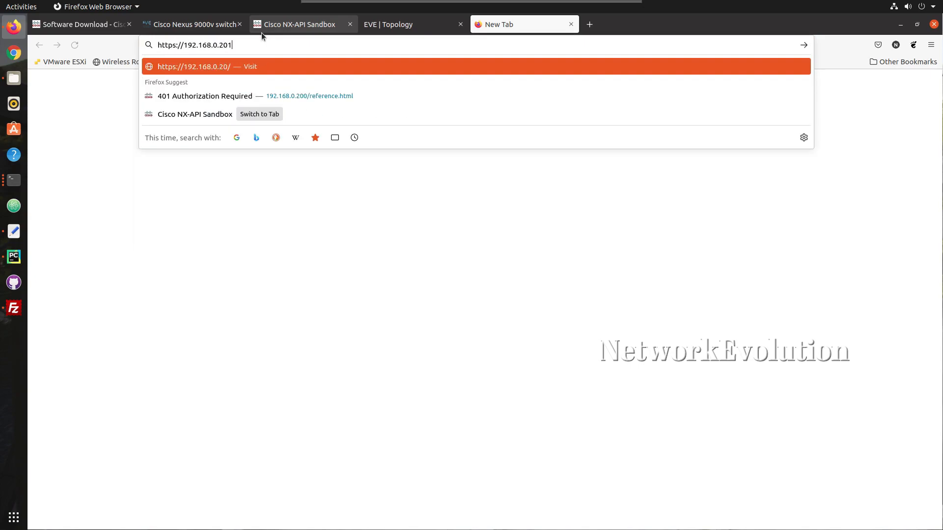
key("Return")
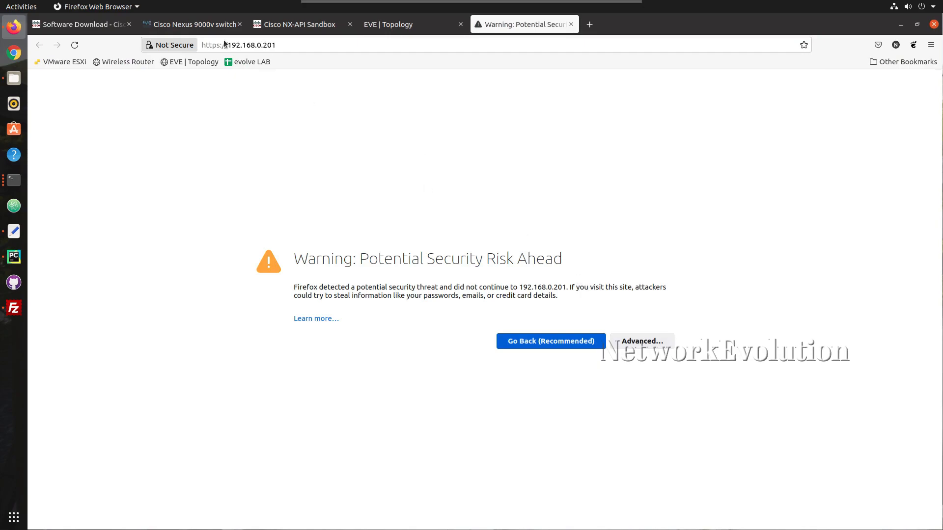
Inspect the switch's self-signed certificate, then accept the risk and continue
left_click(153, 45)
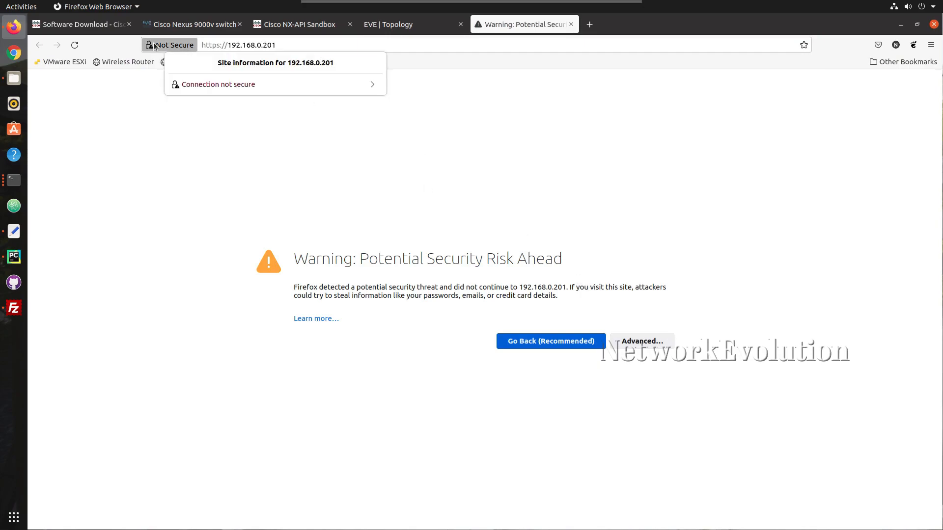
left_click(226, 90)
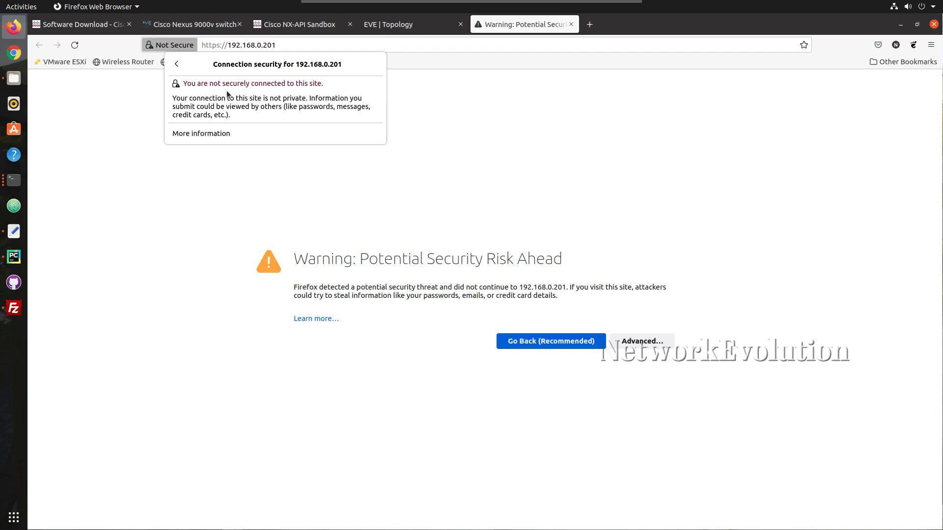
left_click(216, 134)
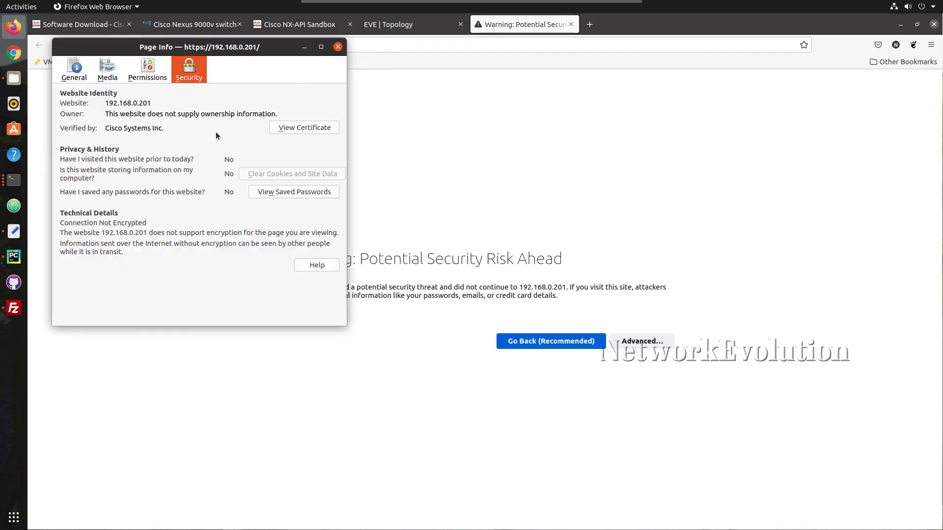
left_click(305, 127)
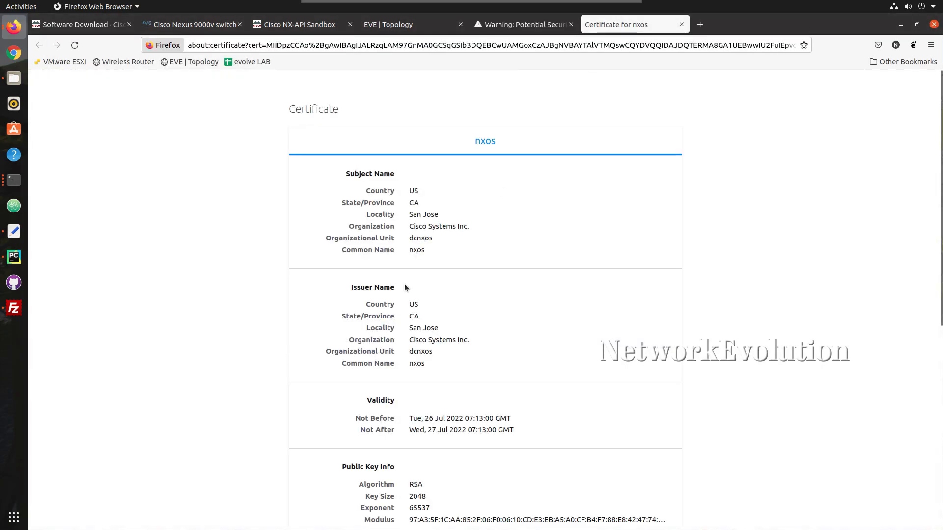
scroll(417, 376, "down", 5)
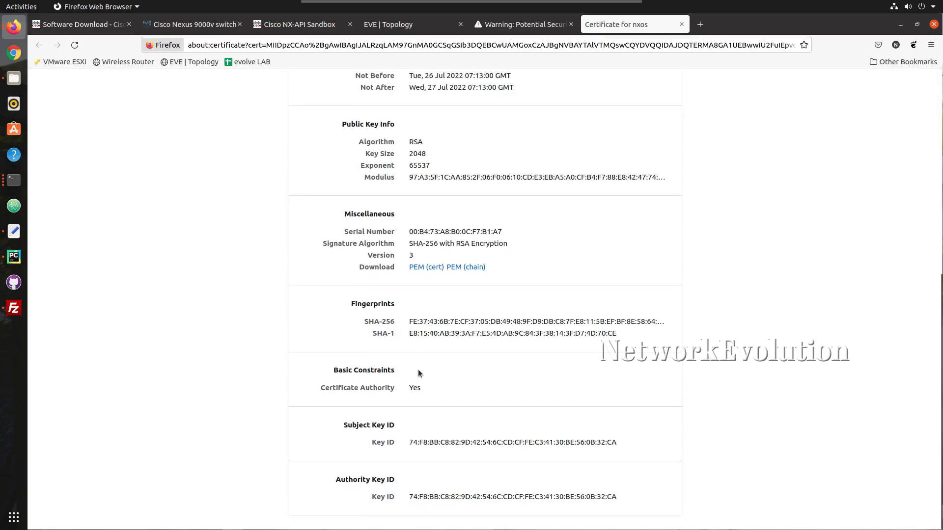
scroll(418, 370, "up", 5)
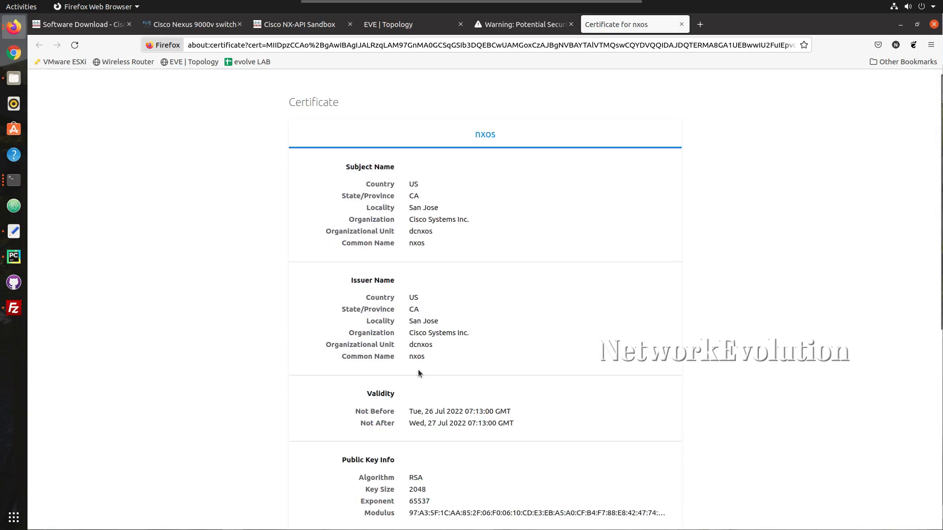
left_click(681, 28)
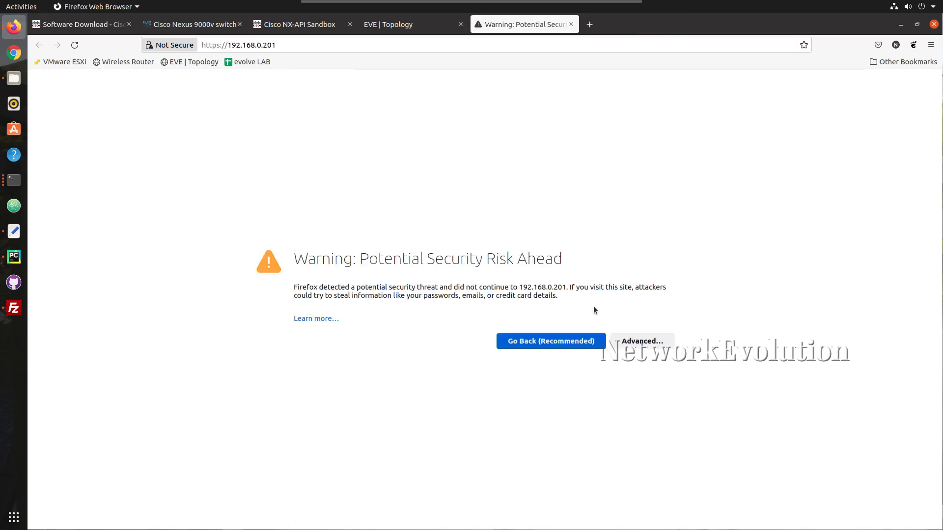
left_click(641, 341)
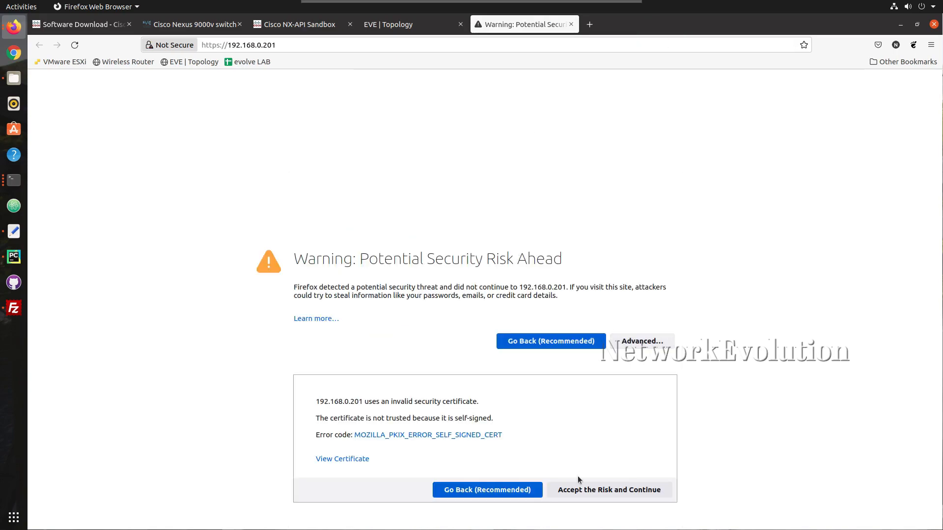
left_click(630, 493)
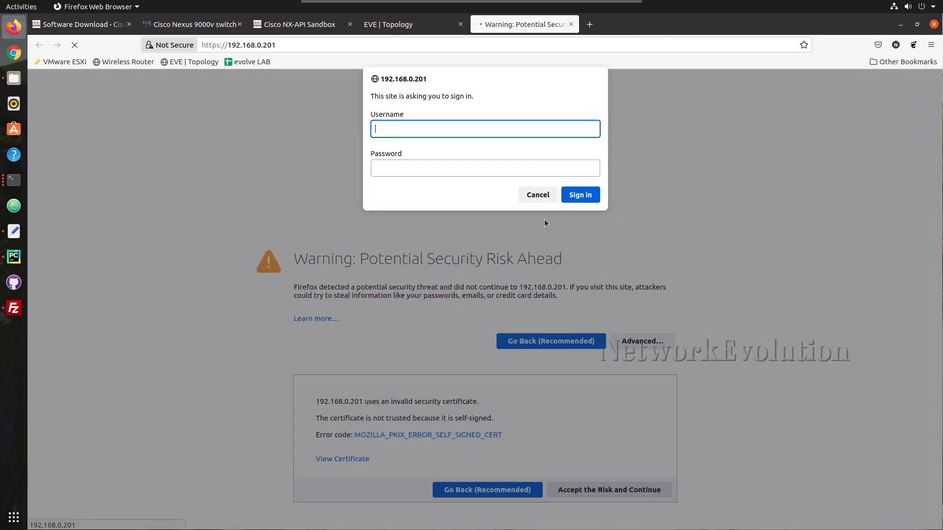
Sign in as admin with the account password, decline saving the login, and check request methods
type("admin")
key("Tab")
type("••••")
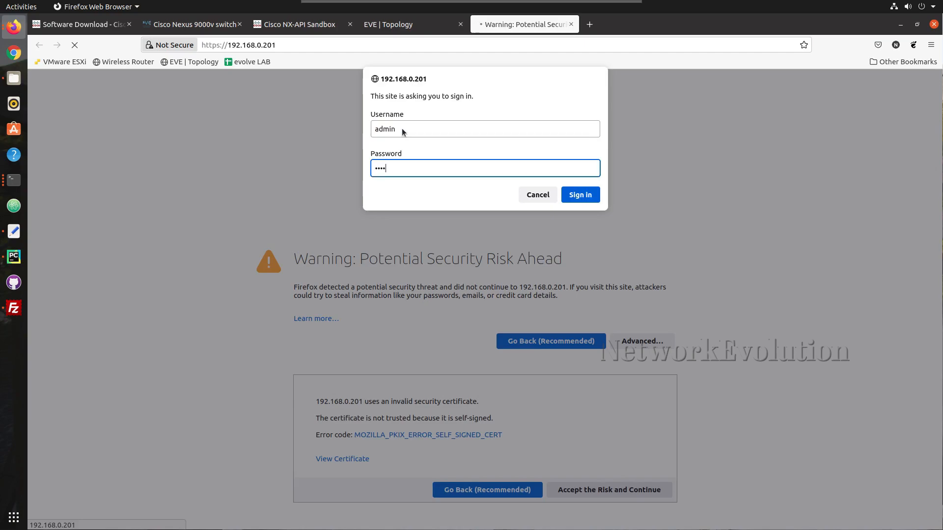
type("•")
key("Return")
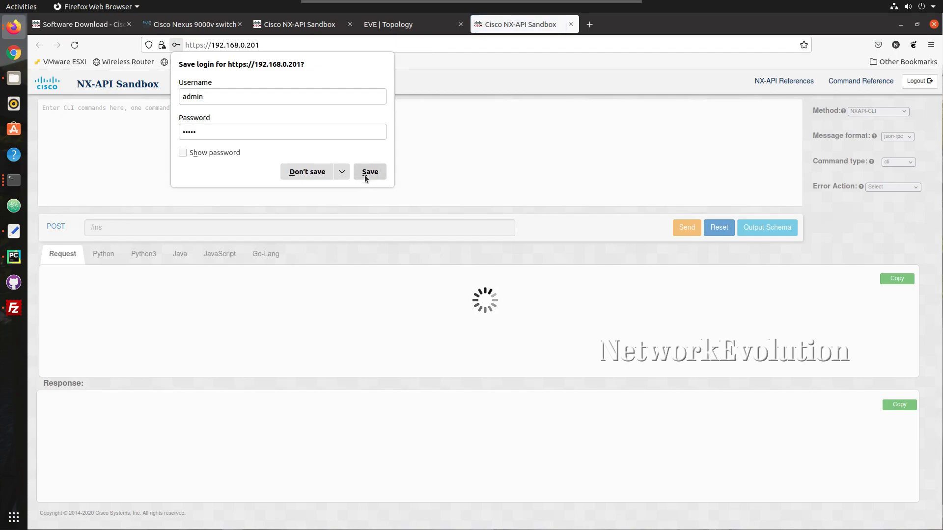
left_click(311, 176)
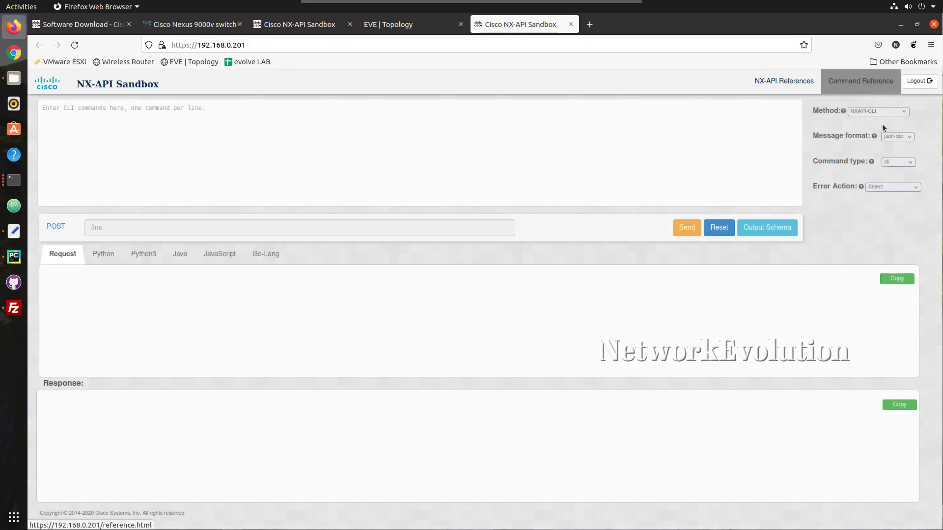
left_click(884, 110)
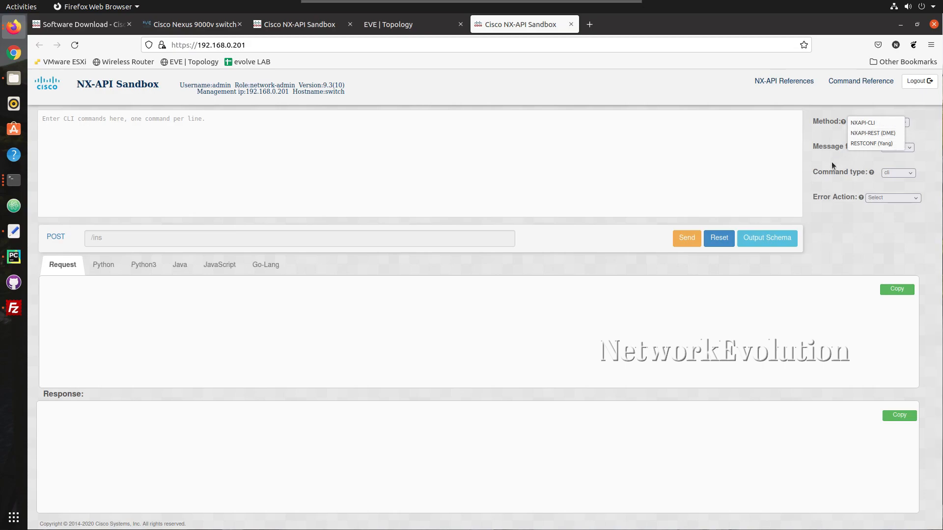
left_click(809, 149)
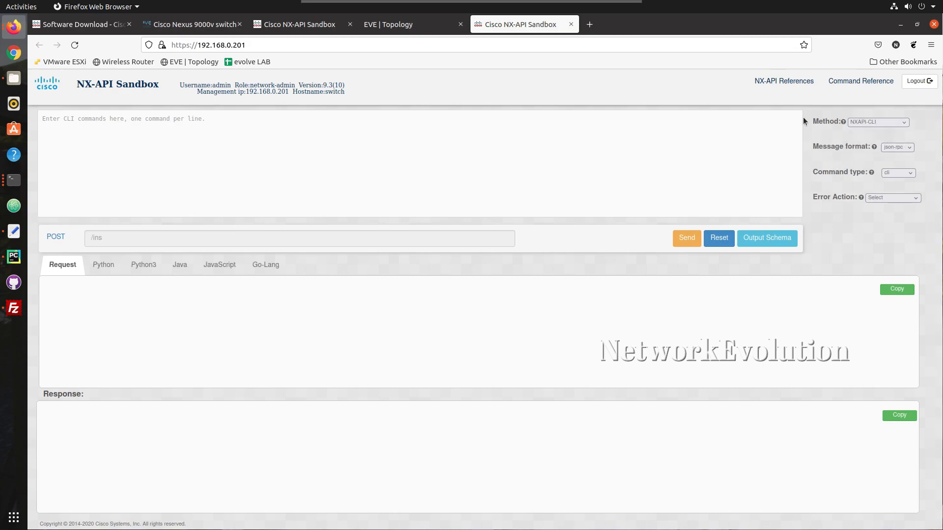
left_click(905, 150)
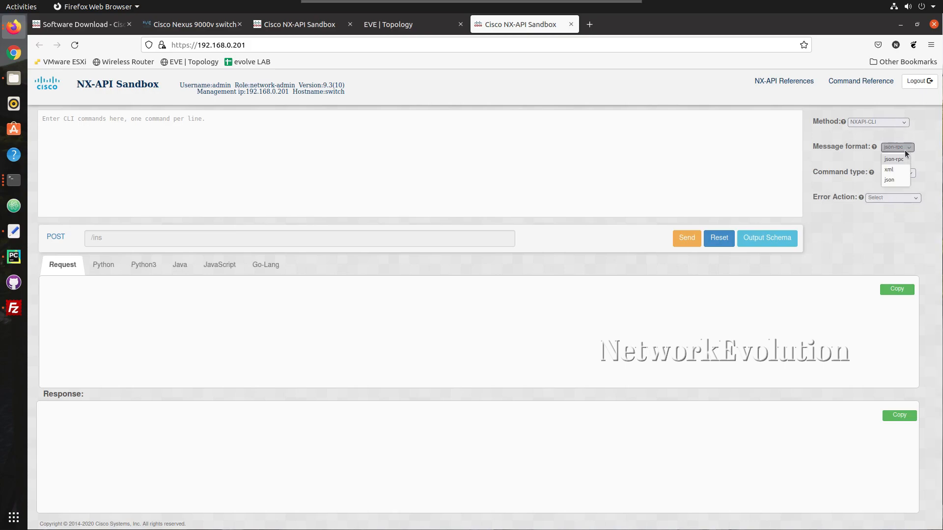
left_click(920, 134)
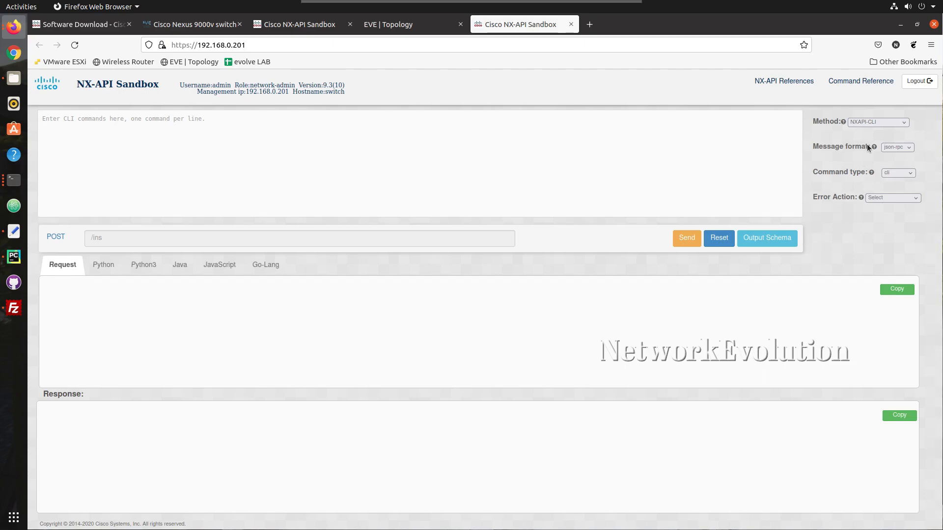
mouse_move(873, 147)
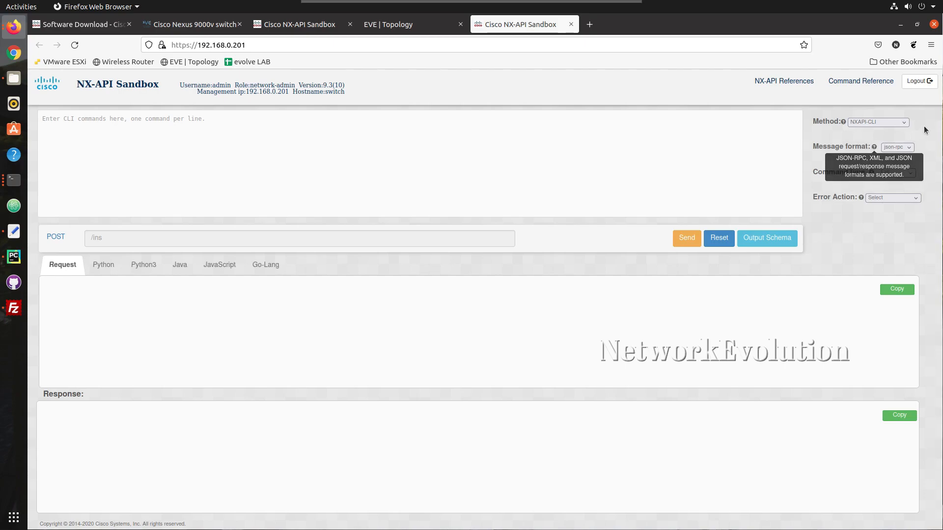
left_click(887, 173)
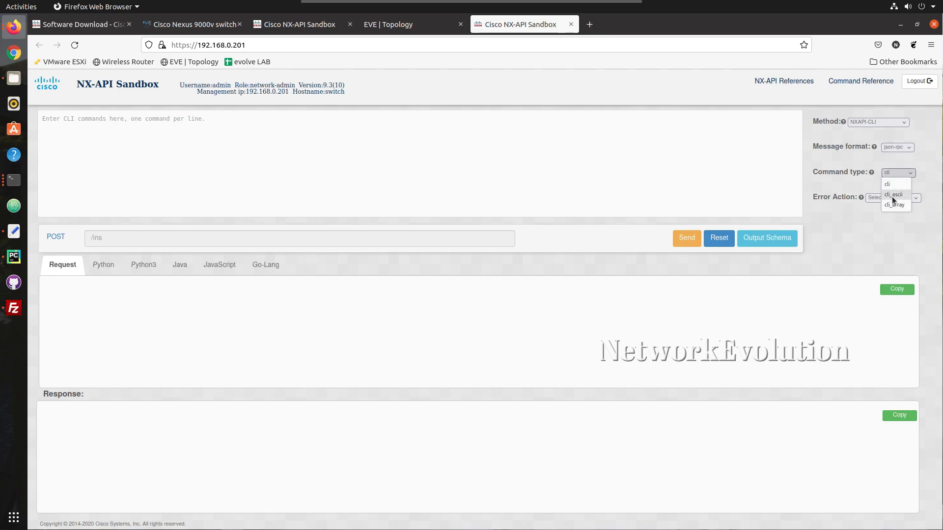
left_click(888, 149)
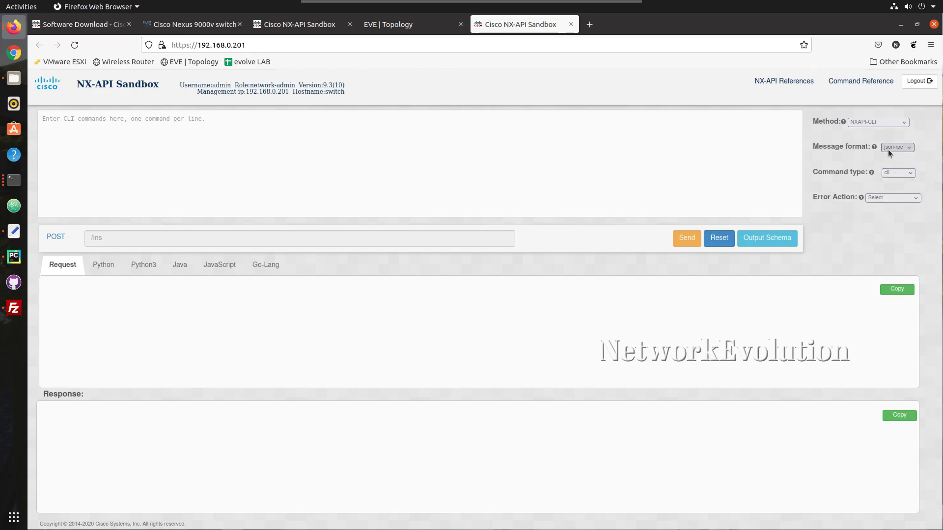
left_click(888, 149)
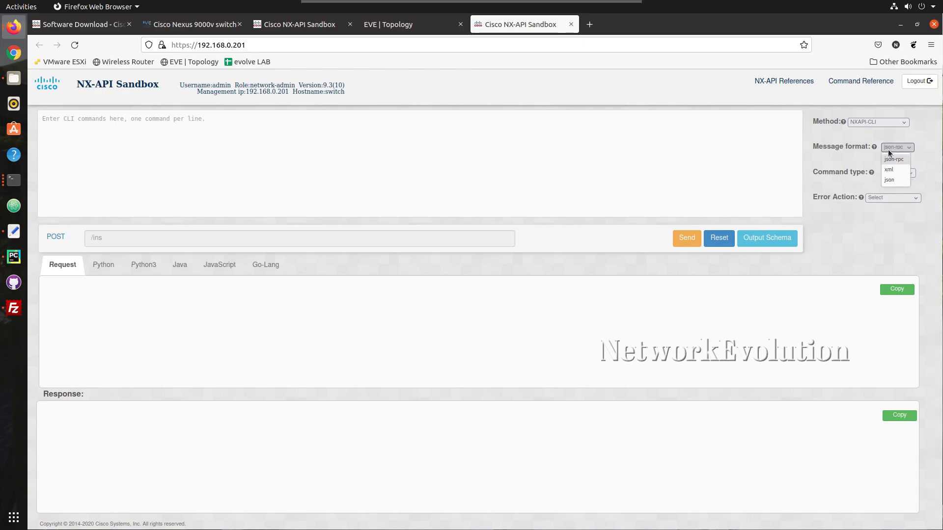
left_click(891, 181)
left_click(903, 174)
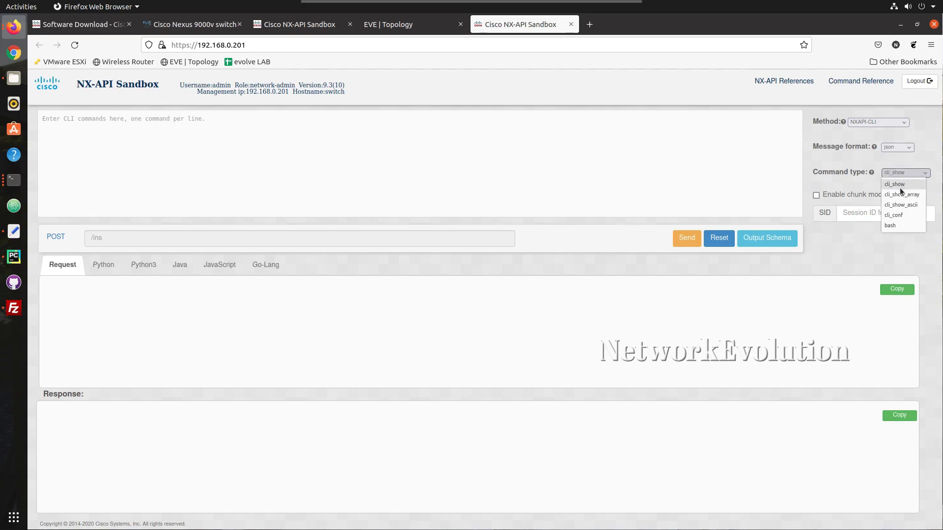
left_click(833, 183)
left_click(903, 148)
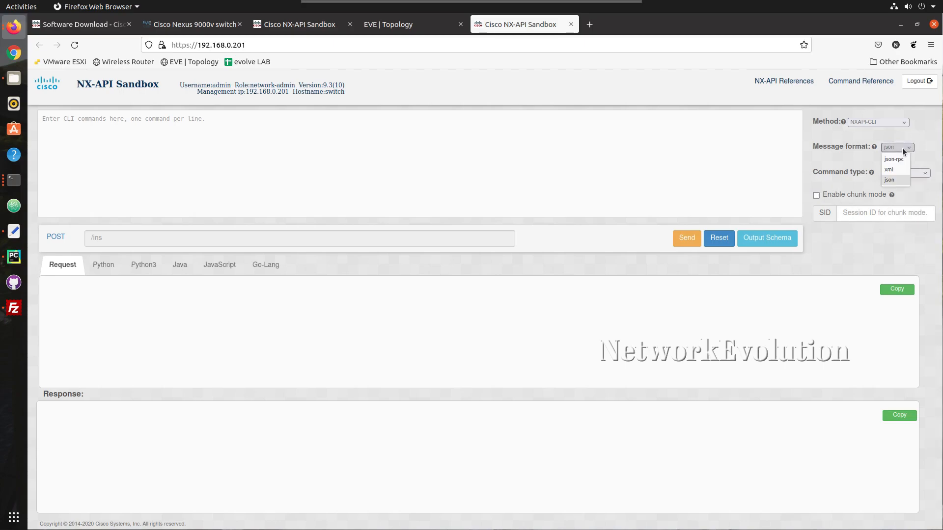
left_click(868, 131)
left_click(877, 122)
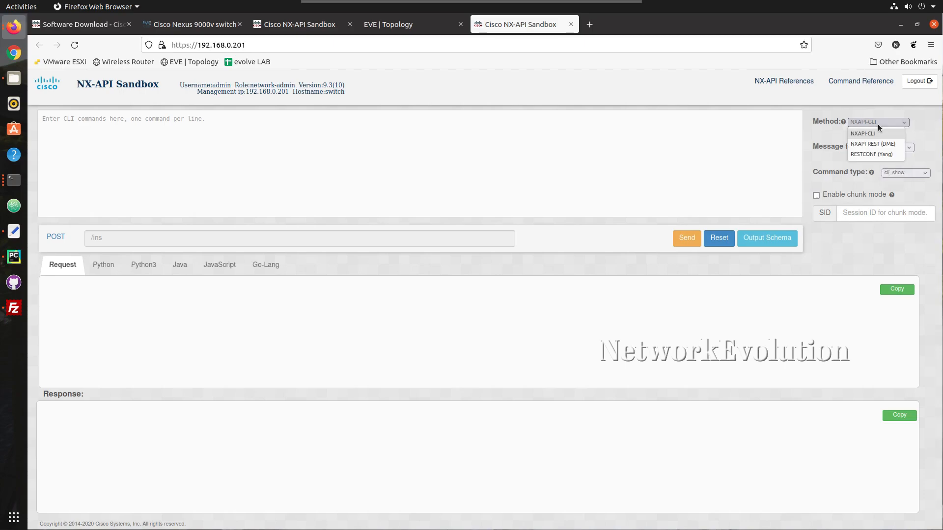
left_click(867, 154)
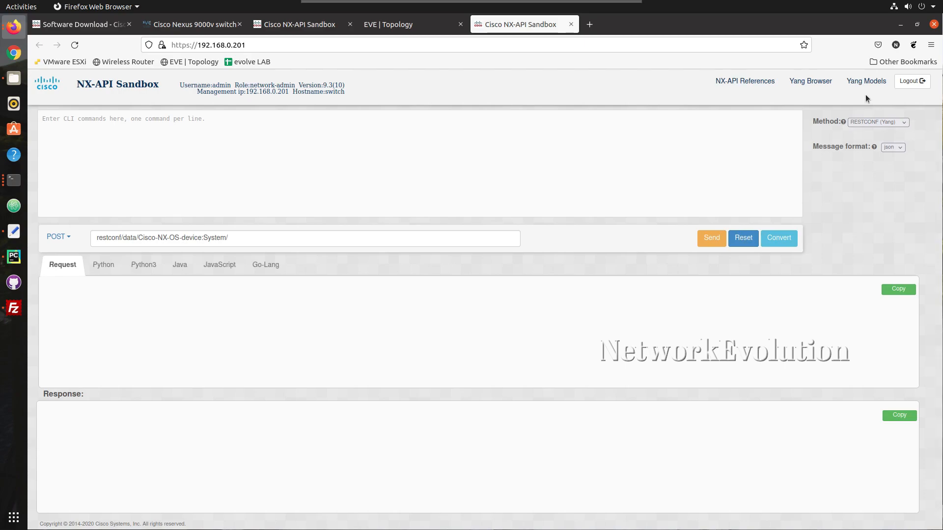
left_click(881, 123)
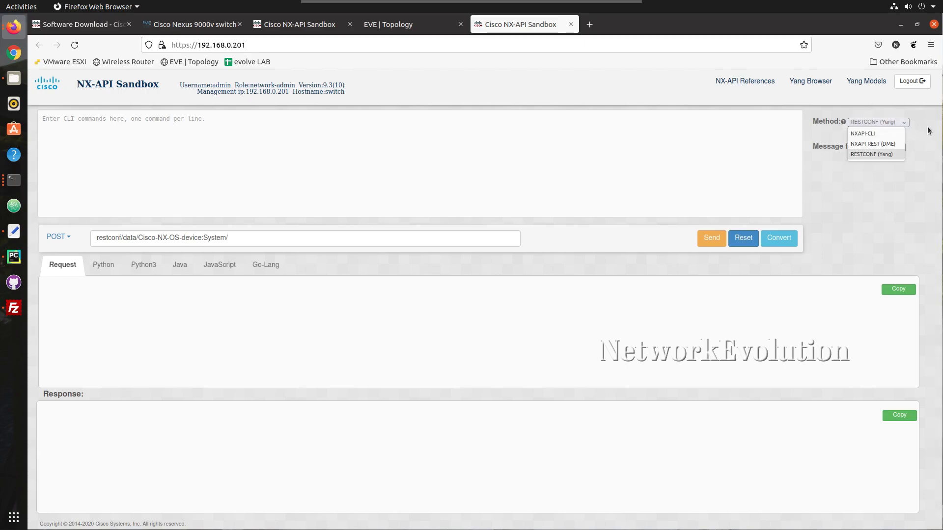
left_click(893, 122)
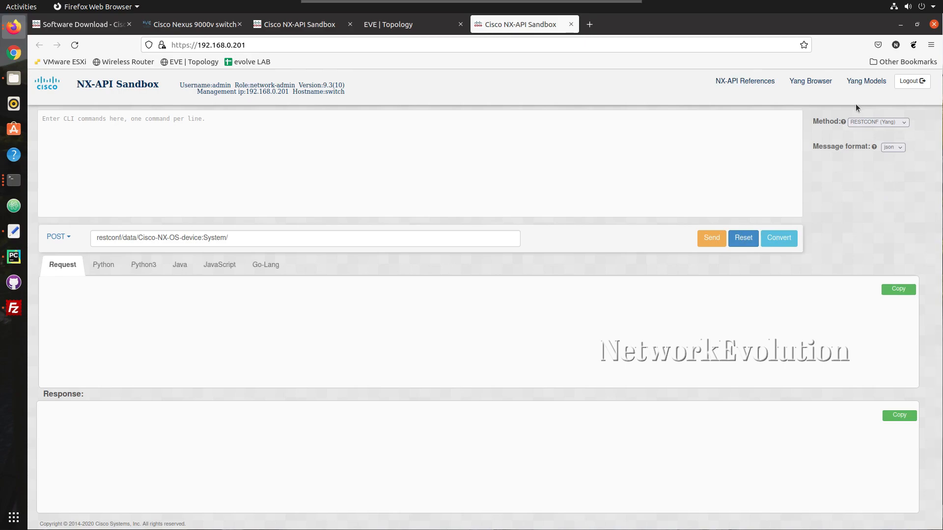
left_click(876, 120)
left_click(870, 132)
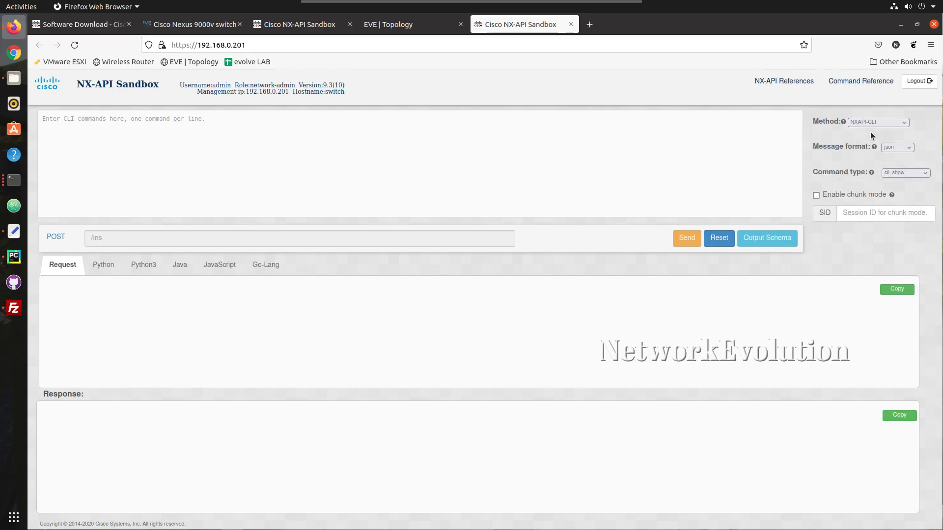
left_click(896, 146)
left_click(893, 160)
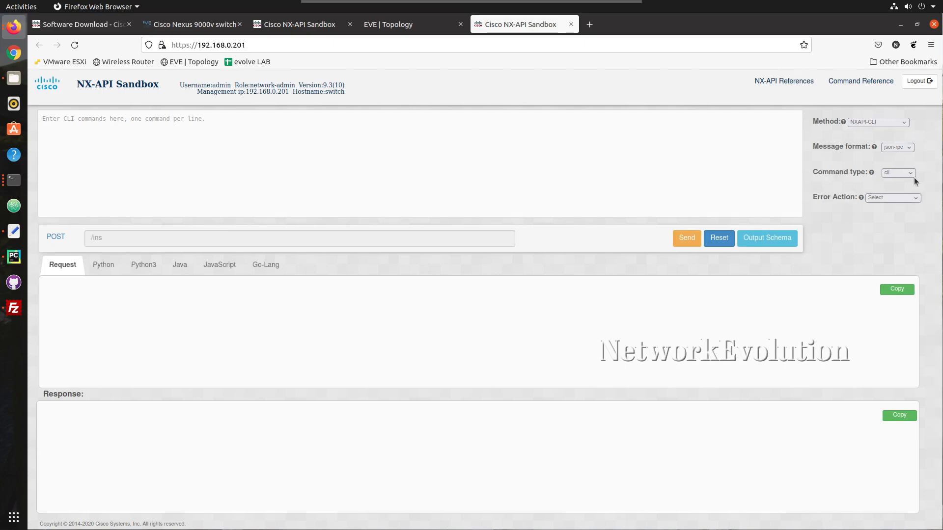
left_click(892, 172)
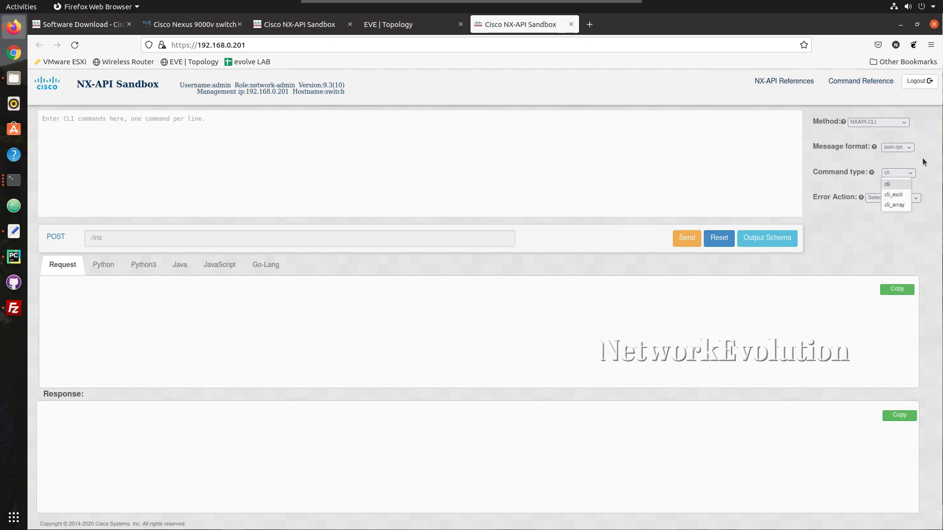
left_click(906, 175)
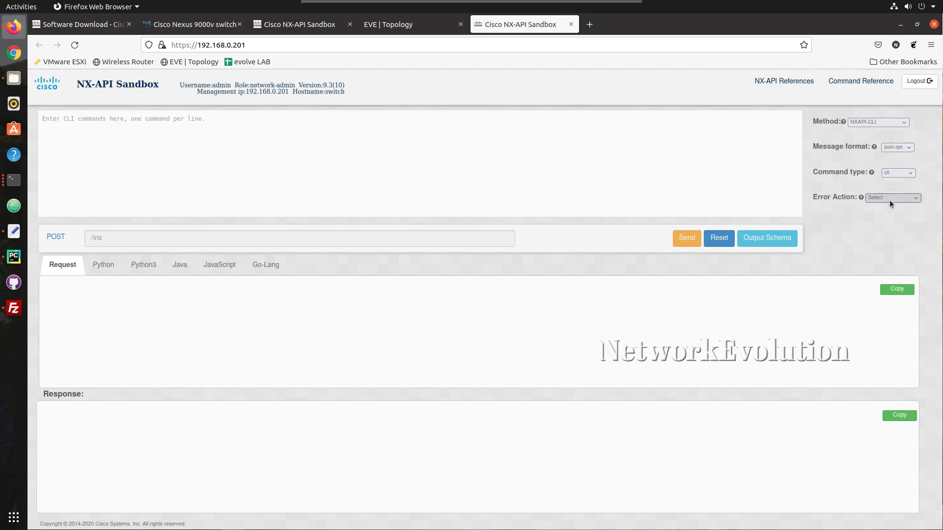
Open the Command Reference in a new tab, review the show hardware schema, and return to Sandbox
right_click(856, 84)
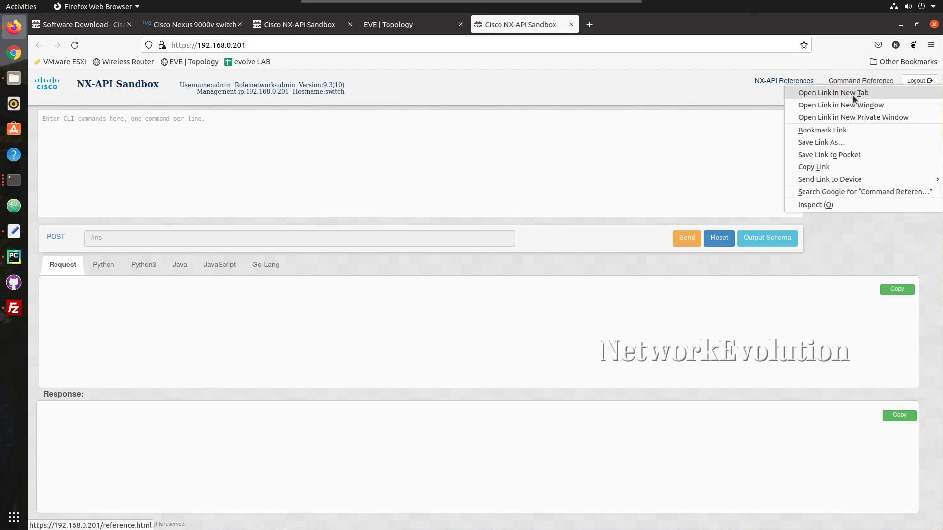
left_click(852, 93)
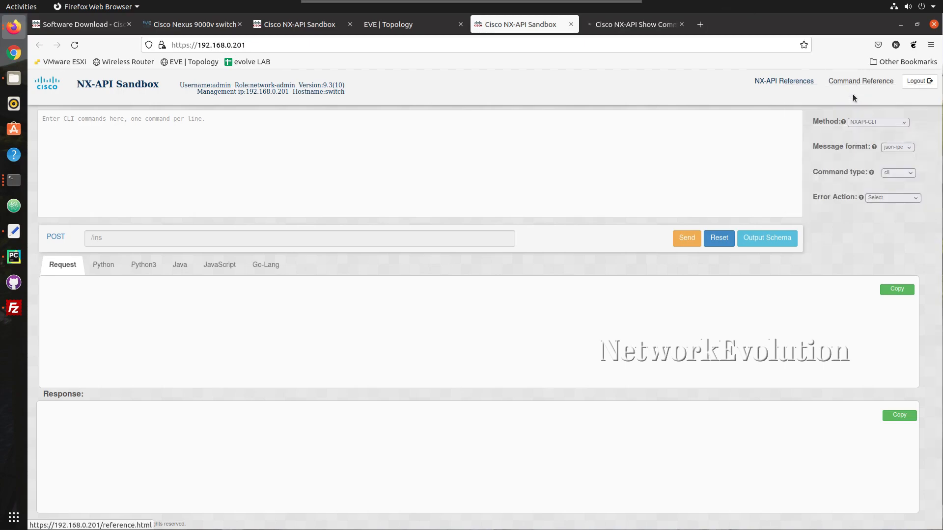
left_click(640, 27)
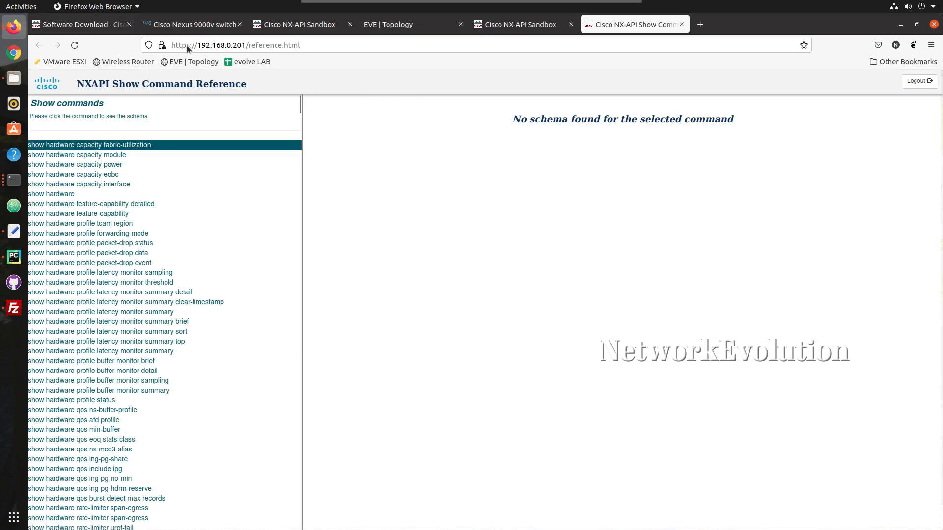
left_click(54, 193)
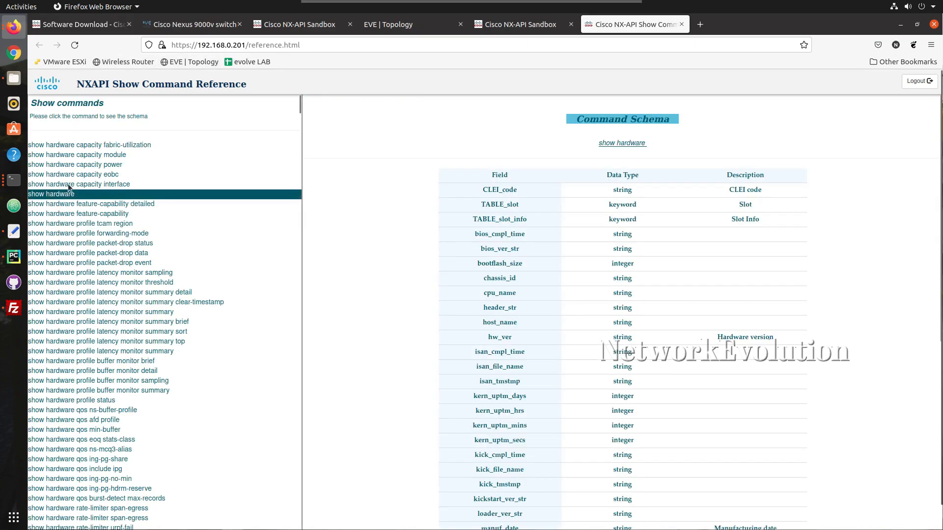
scroll(385, 266, "down", 5)
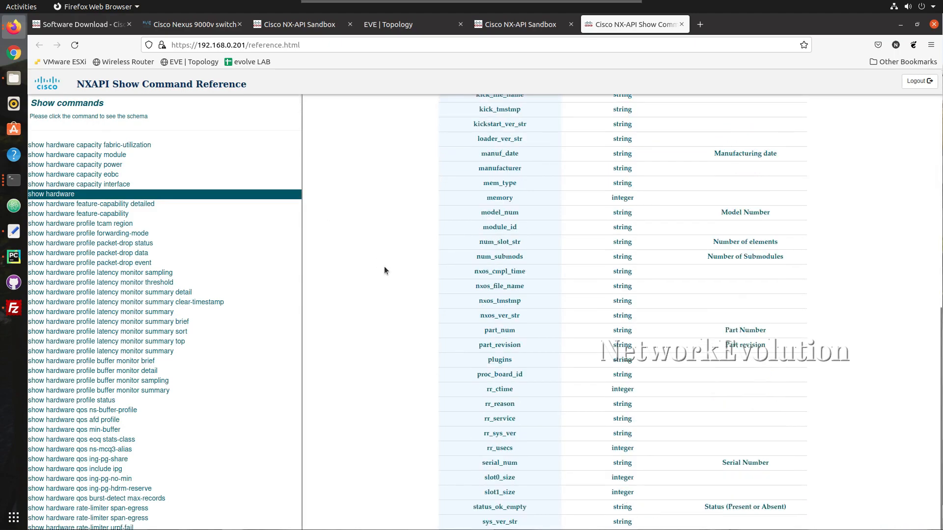
scroll(385, 266, "up", 8)
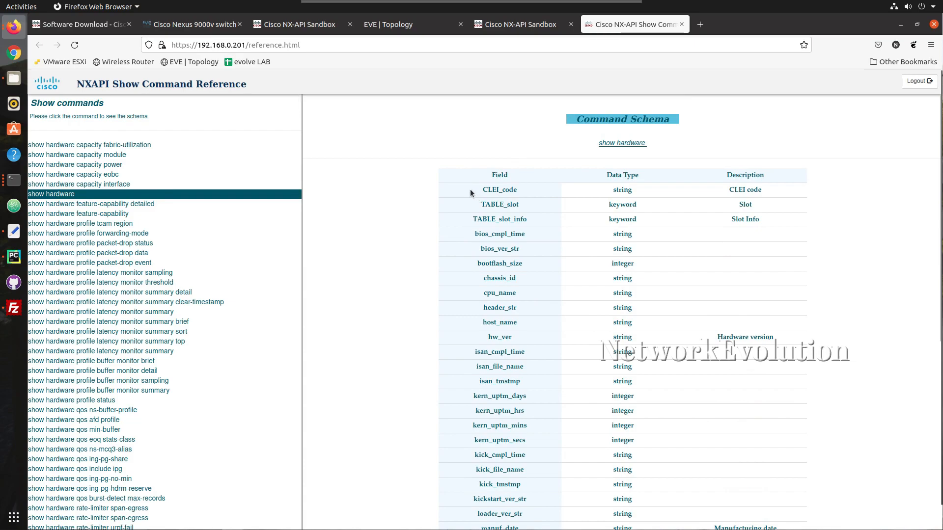
left_click_drag(469, 188, 510, 355)
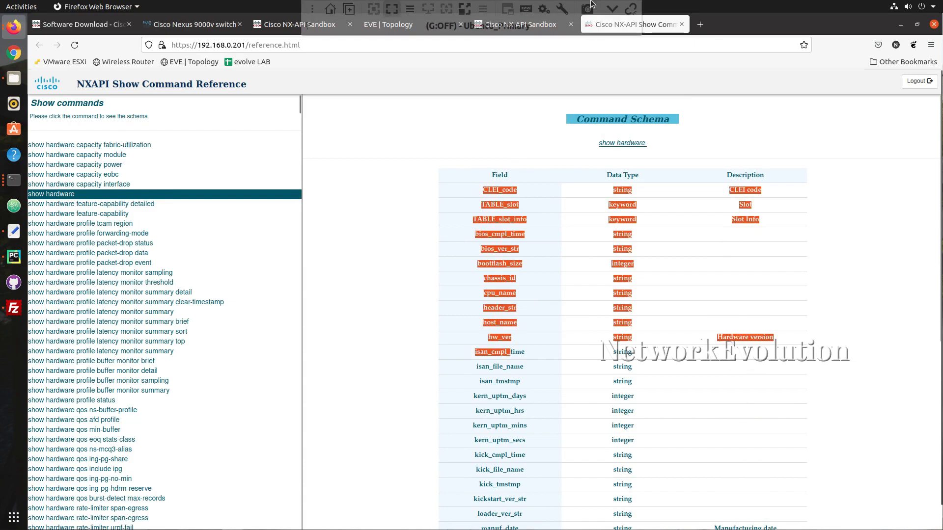
left_click(517, 28)
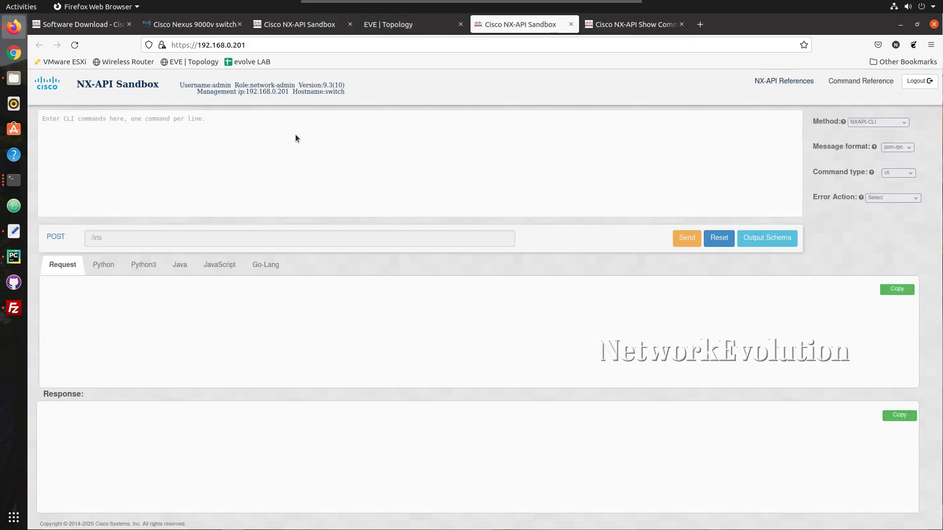
left_click(234, 135)
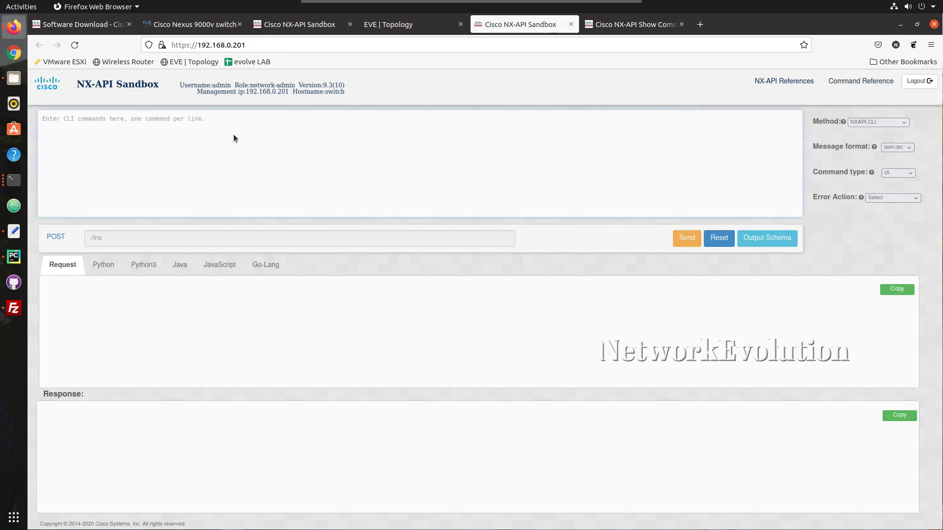
type("show h")
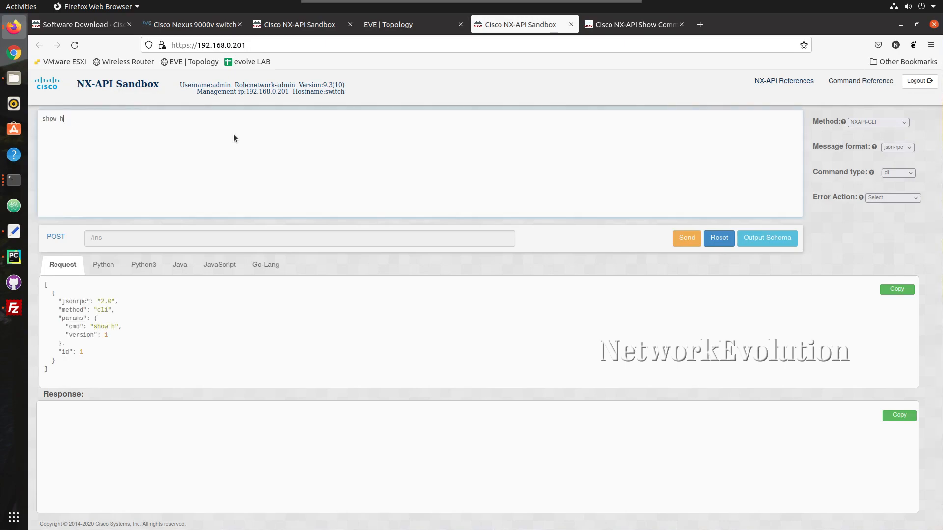
type("ardware")
left_click_drag(56, 371, 44, 281)
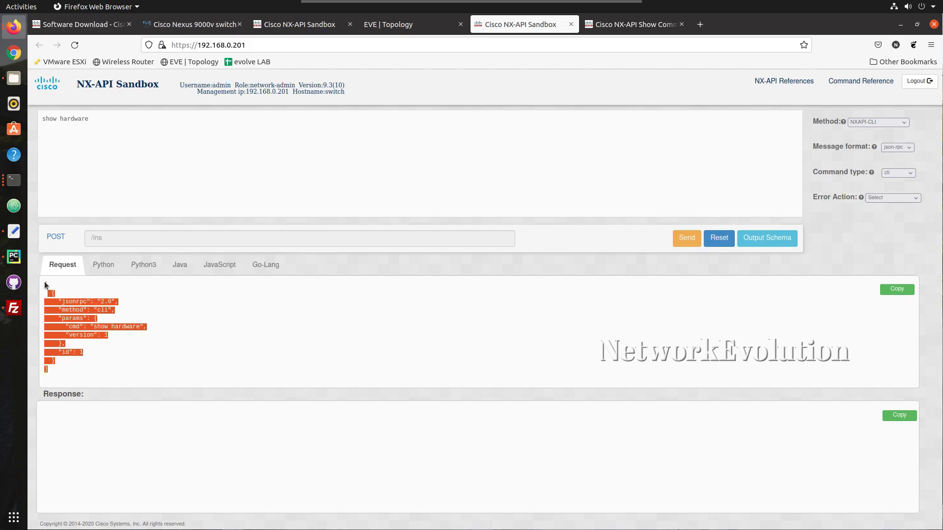
left_click(120, 292)
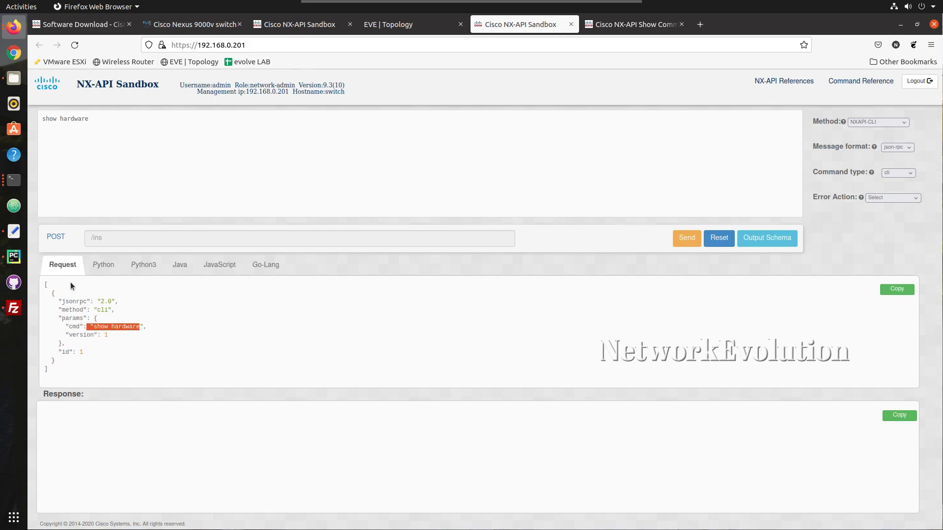
left_click(92, 118)
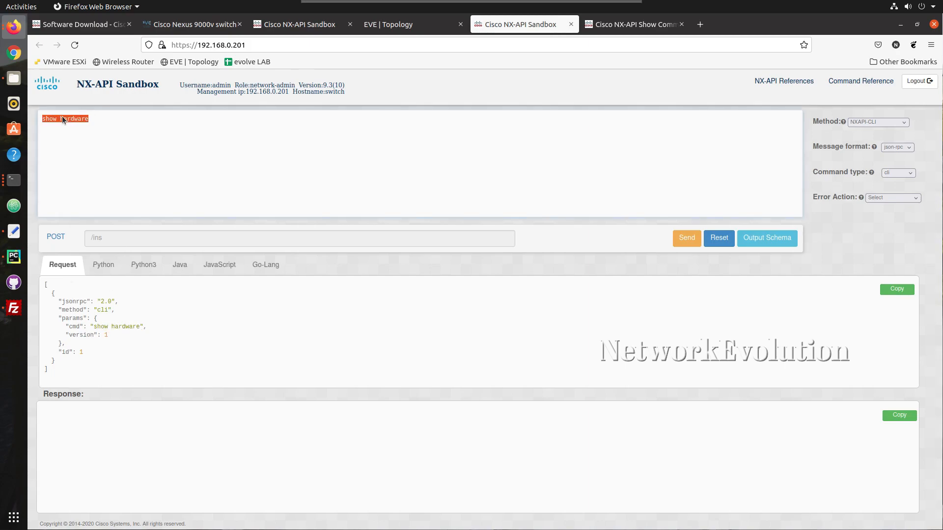
type("ver")
key("BackSpace")
key("BackSpace")
key("BackSpace")
type("hardware")
Show the request as Python3 code and highlight its url, headers and payload lines
left_click(151, 265)
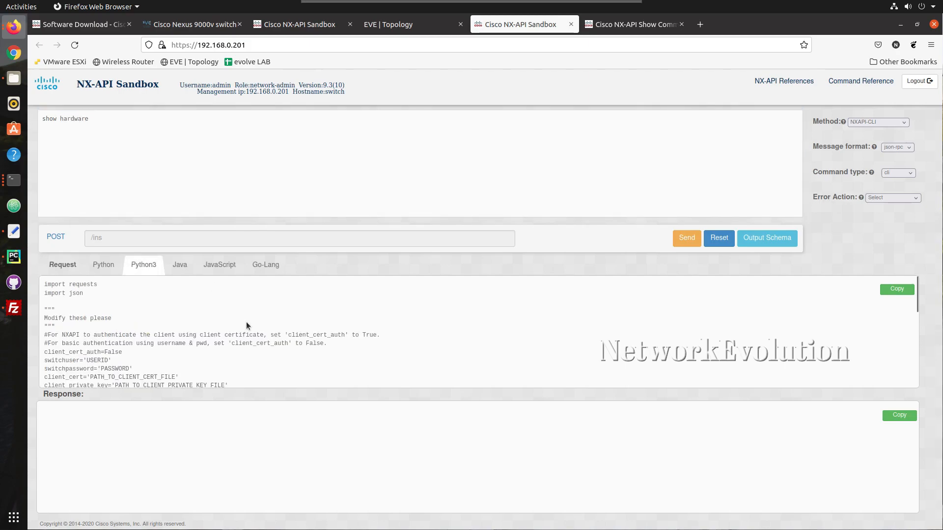
scroll(254, 285, "down", 5)
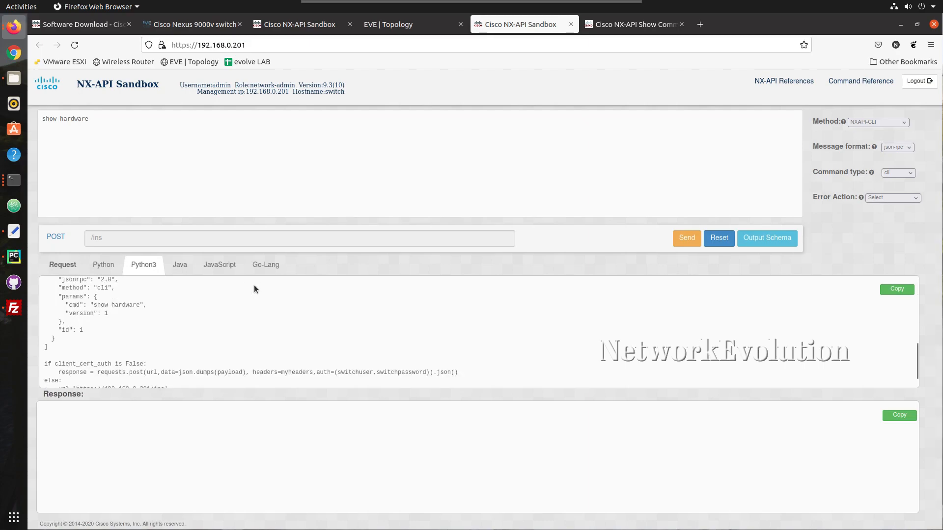
scroll(255, 285, "up", 3)
left_click_drag(564, 384, 577, 361)
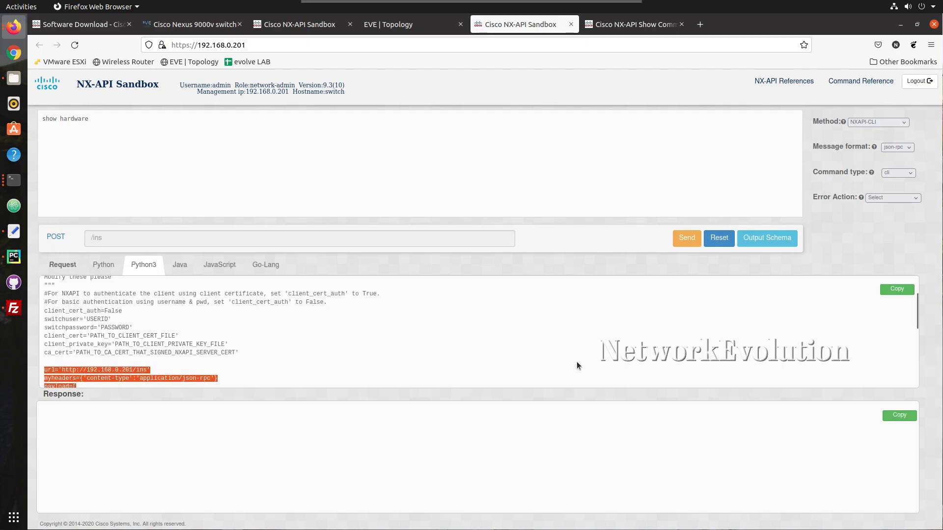
left_click(247, 376)
scroll(248, 376, "down", 2)
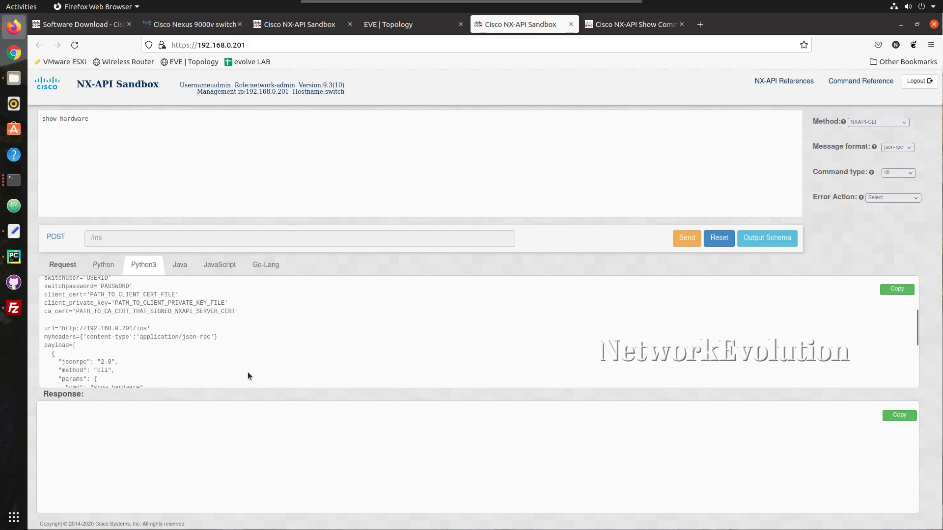
left_click_drag(155, 329, 69, 328)
left_click(68, 328)
left_click(111, 363)
left_click_drag(71, 369, 112, 363)
Check the command type options unchanged, then highlight the method, params and version lines
left_click(897, 173)
left_click(842, 160)
left_click(160, 355)
scroll(160, 354, "down", 3)
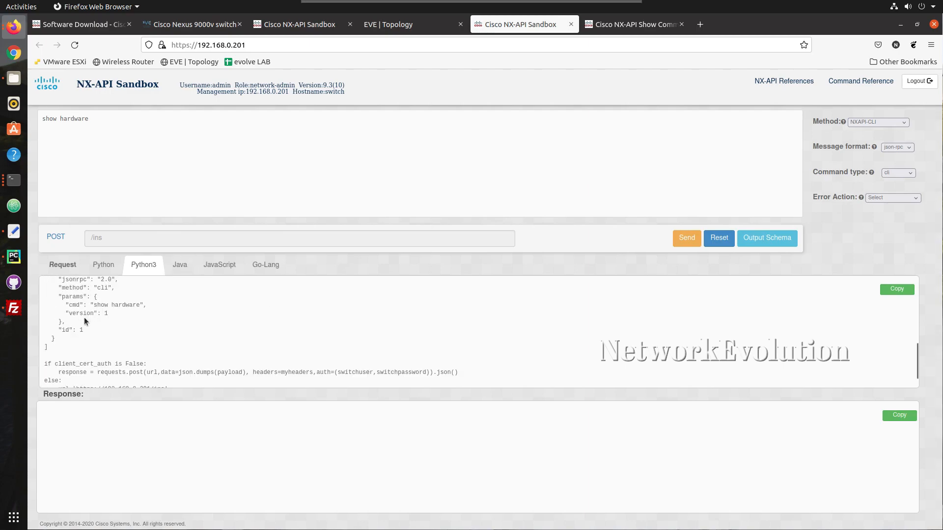
left_click_drag(93, 315, 72, 297)
left_click(166, 335)
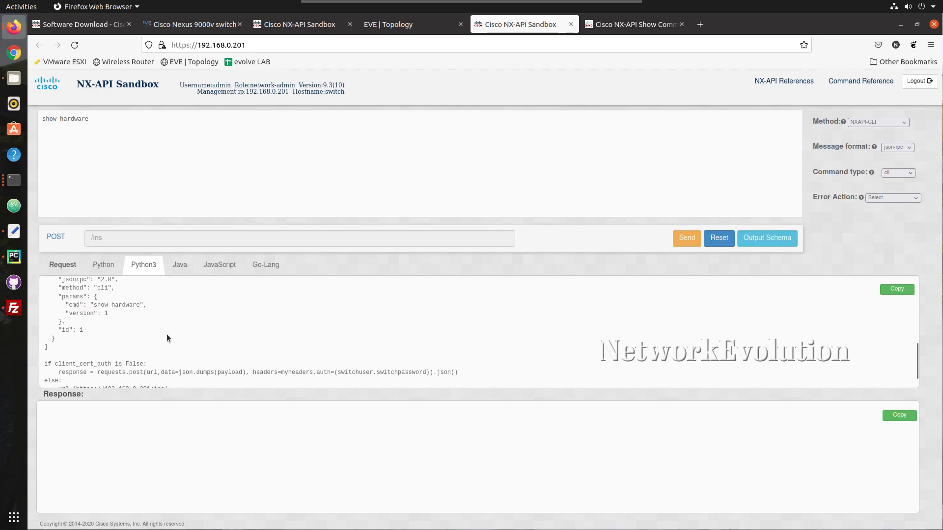
left_click(119, 148)
Send the show hardware request and review the returned response
left_click(681, 242)
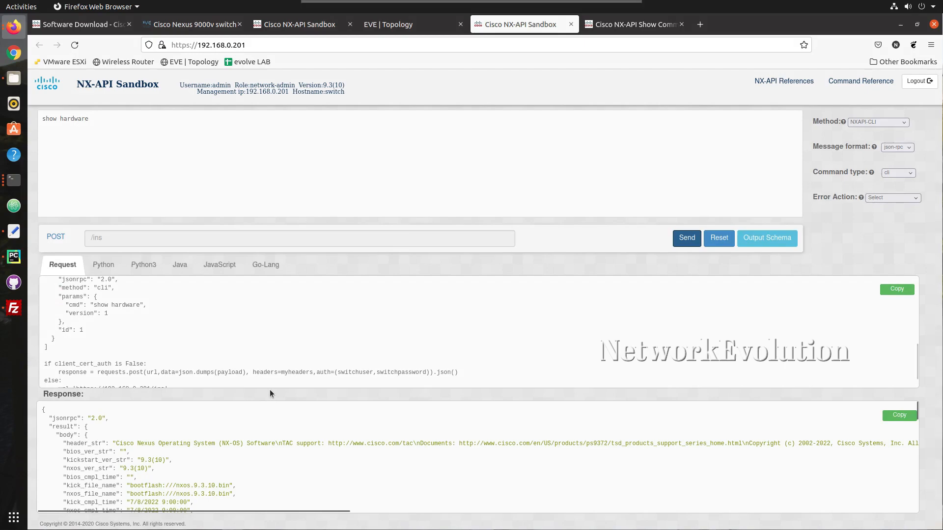
left_click_drag(270, 390, 278, 314)
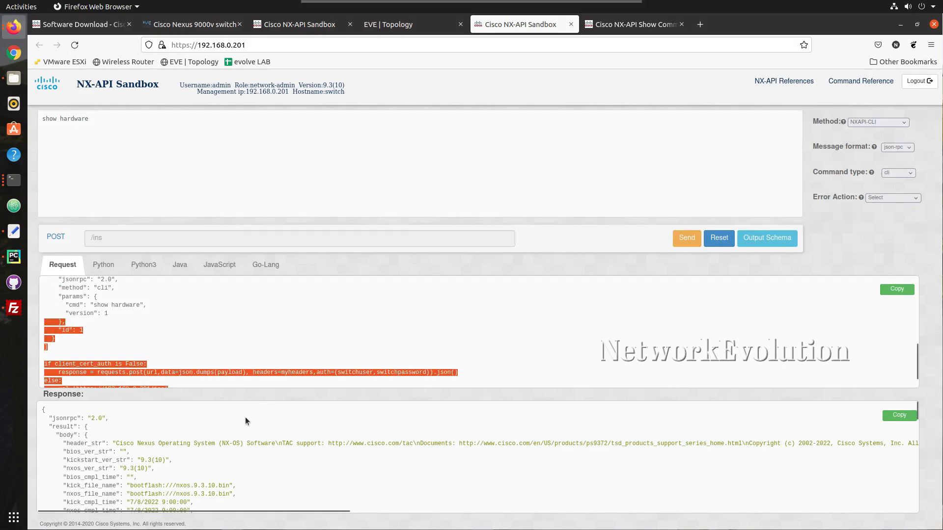
left_click(246, 417)
scroll(245, 417, "down", 5)
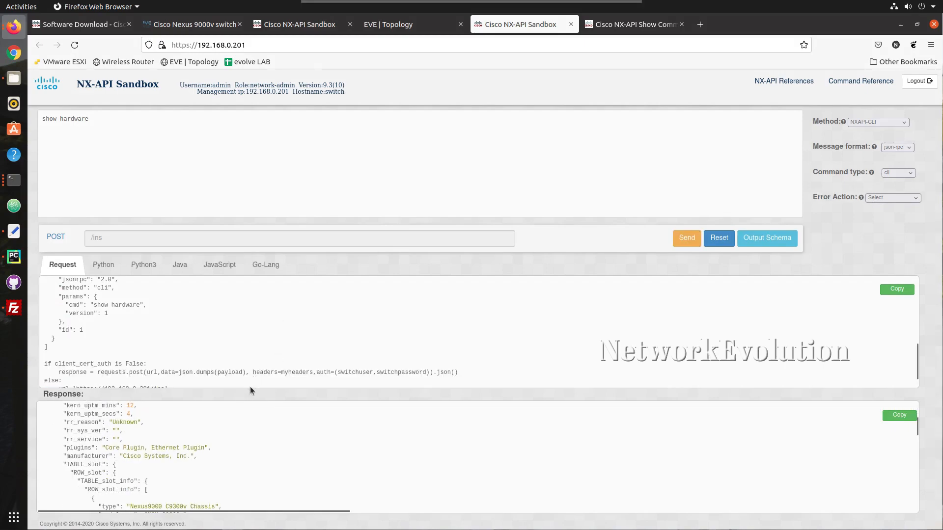
scroll(241, 452, "down", 4)
scroll(241, 452, "up", 6)
scroll(241, 452, "up", 3)
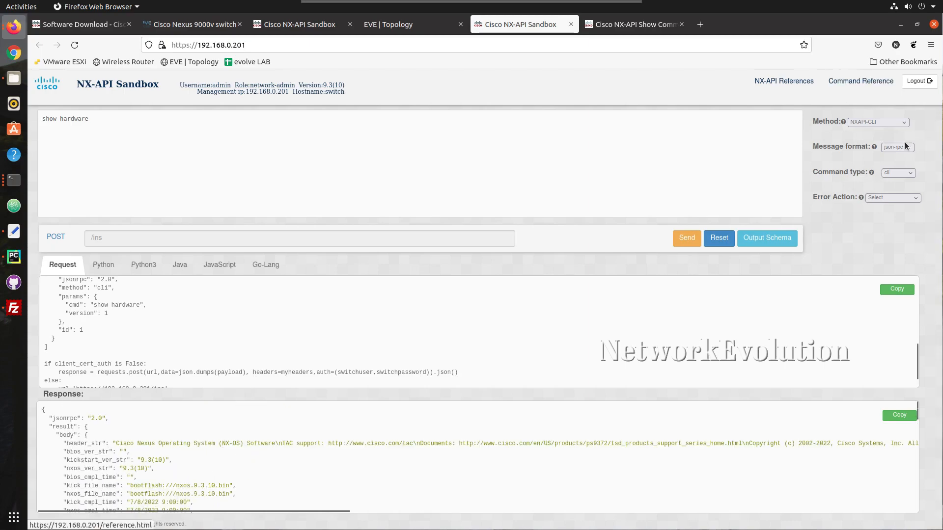
Switch the command type to cli_ascii and resend show hardware for plain-text output
left_click(898, 172)
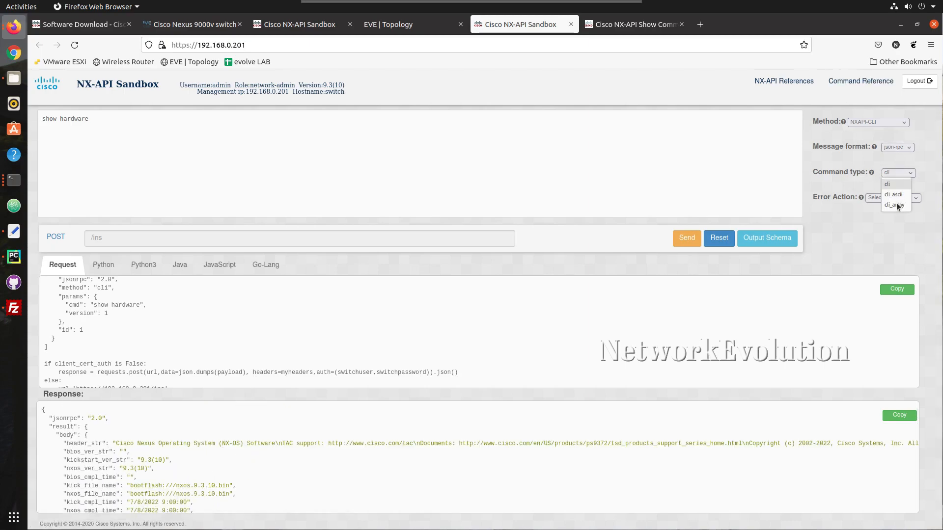
left_click(894, 194)
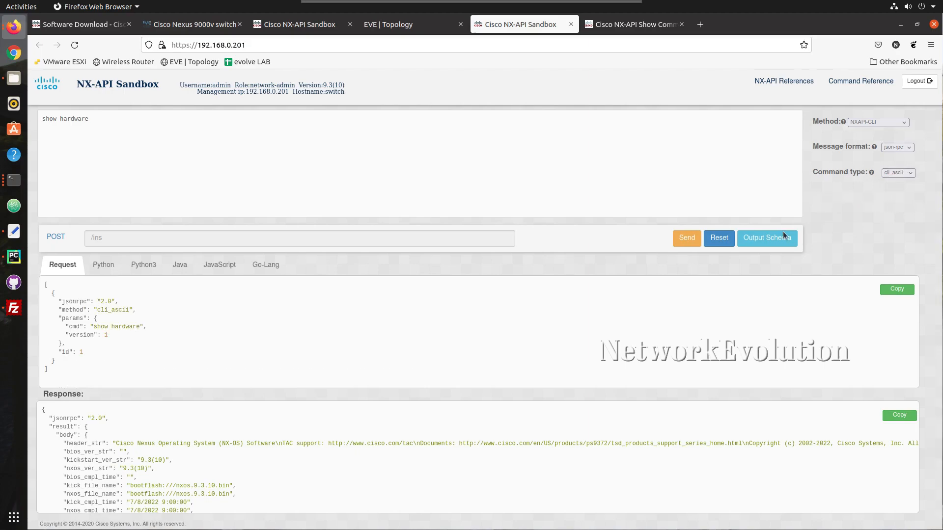
left_click(687, 242)
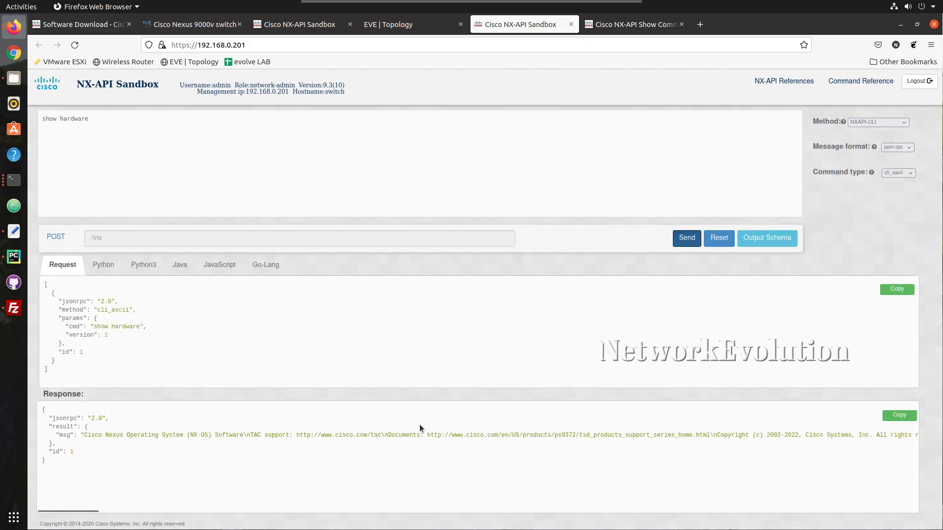
scroll(252, 444, "right", 8)
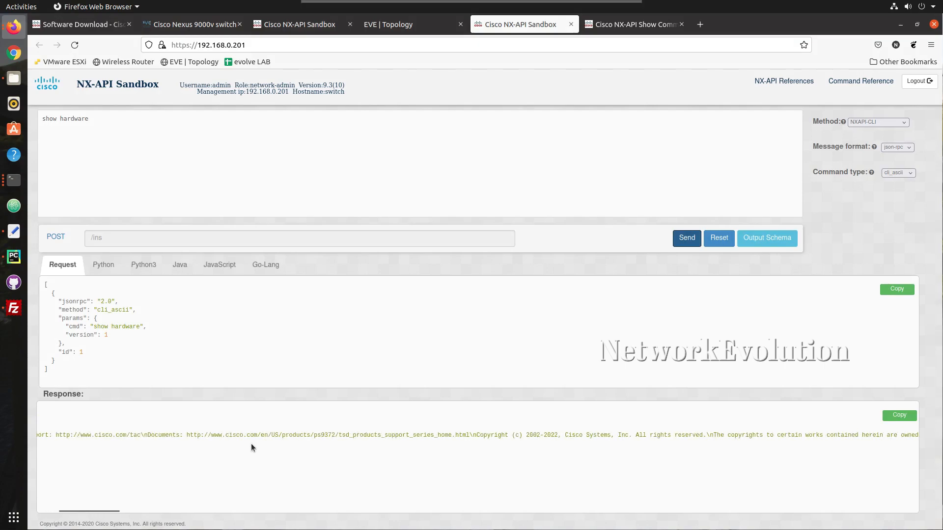
scroll(251, 444, "left", 8)
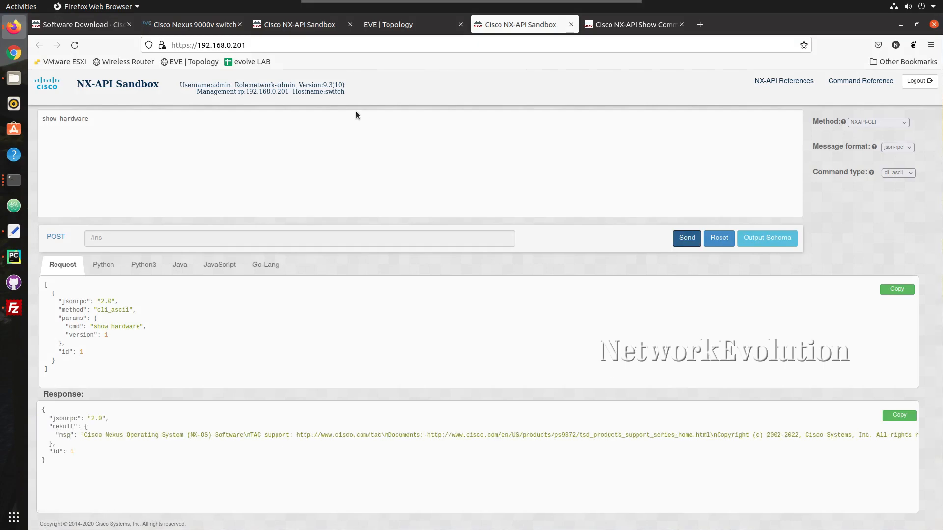
left_click(93, 119)
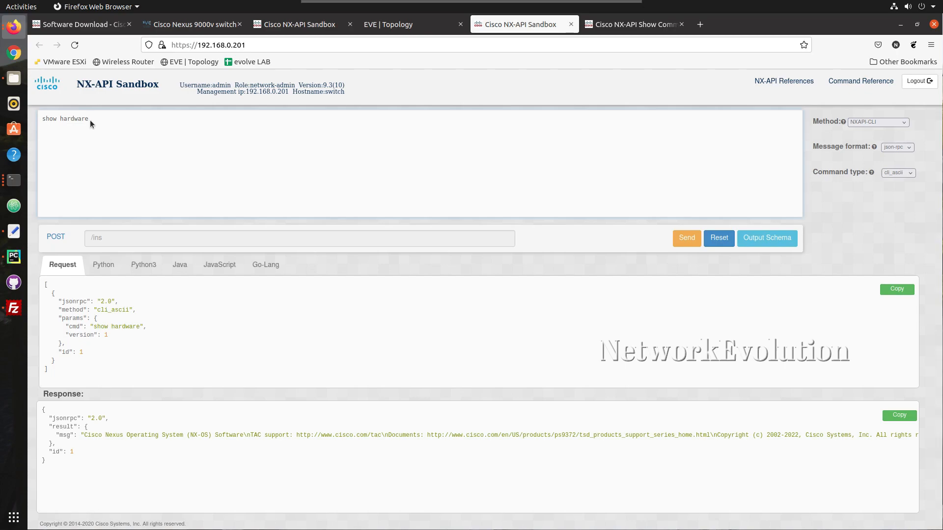
double_click(113, 118)
left_click_drag(87, 437, 162, 439)
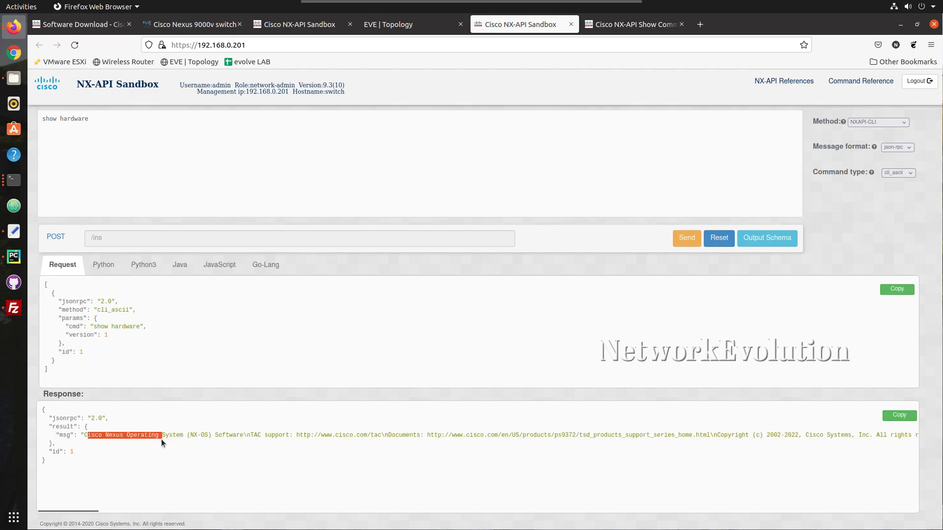
left_click(906, 175)
Restore command type cli, resend show hardware, and copy the Python3 request code
left_click(894, 189)
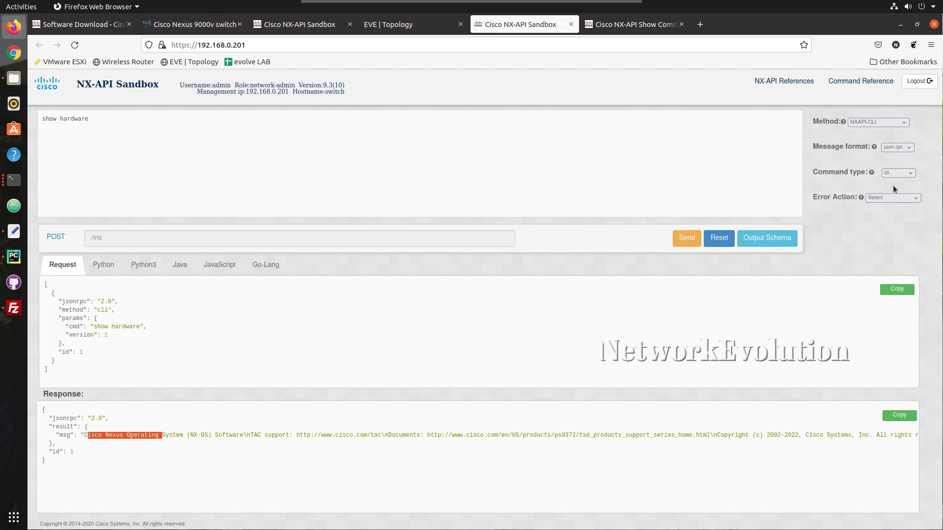
left_click(691, 241)
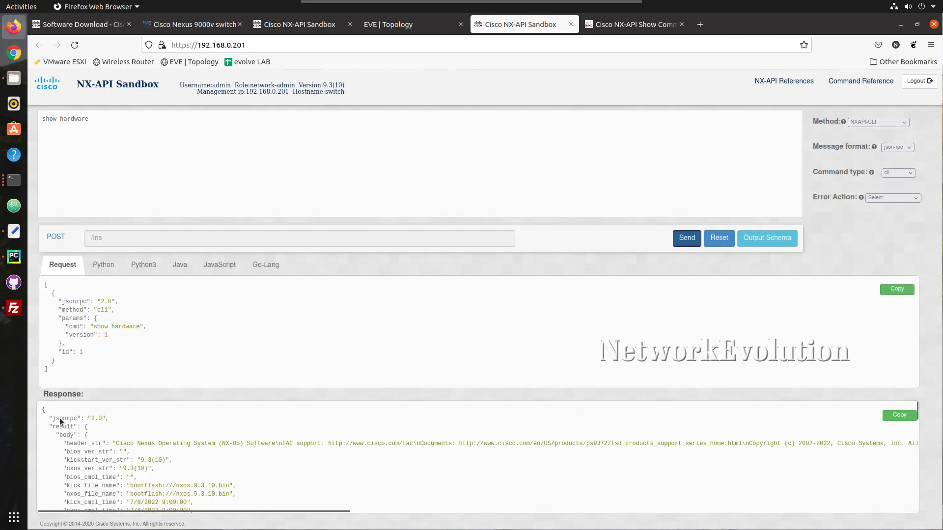
left_click(149, 266)
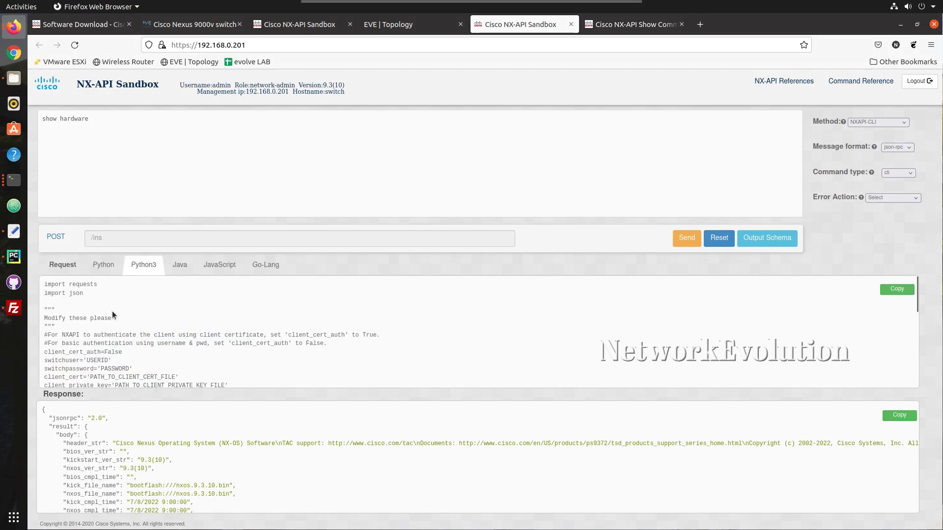
left_click(897, 290)
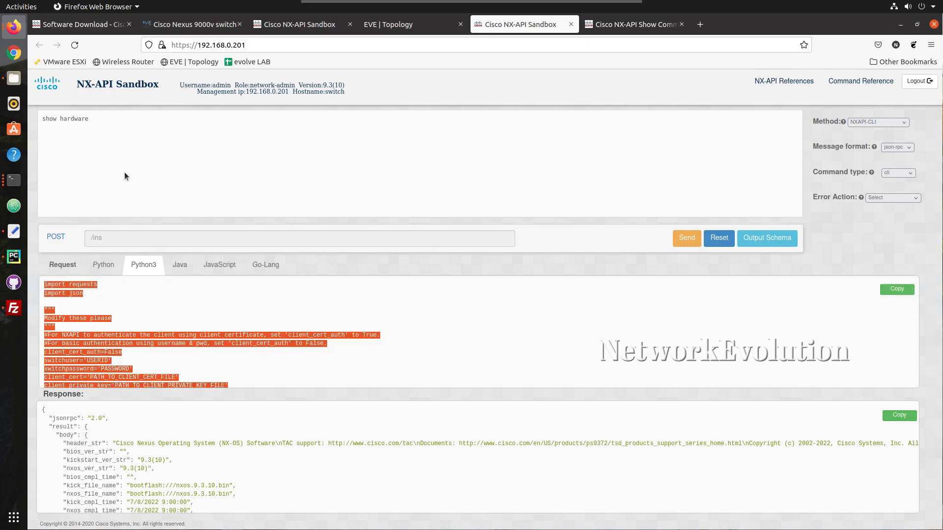
Create Python file 01_nexus_intro.py in the 14_NXAPI folder and add it to Git
left_click(18, 260)
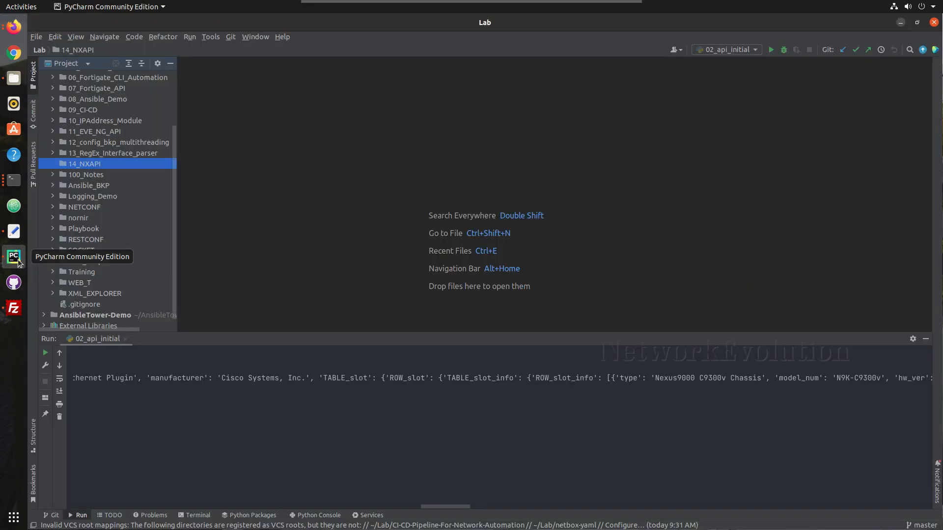
right_click(78, 164)
mouse_move(134, 179)
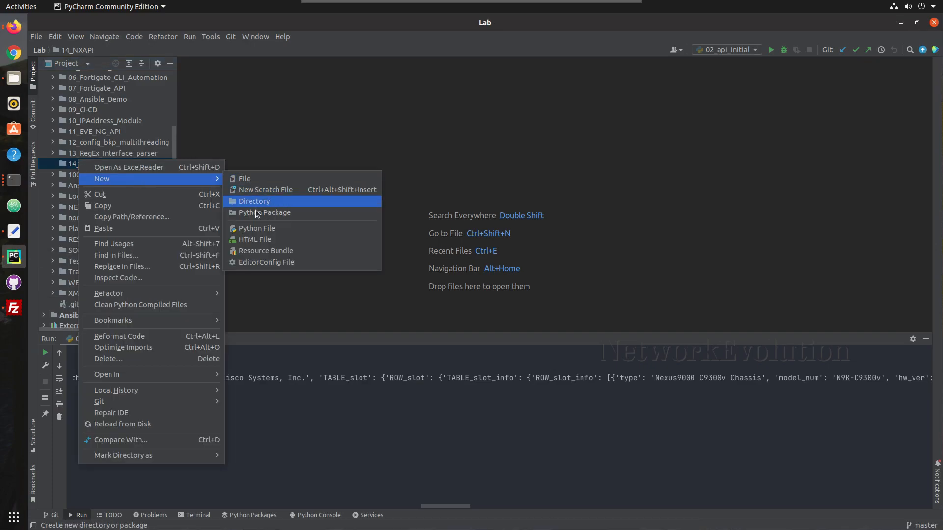
left_click(269, 230)
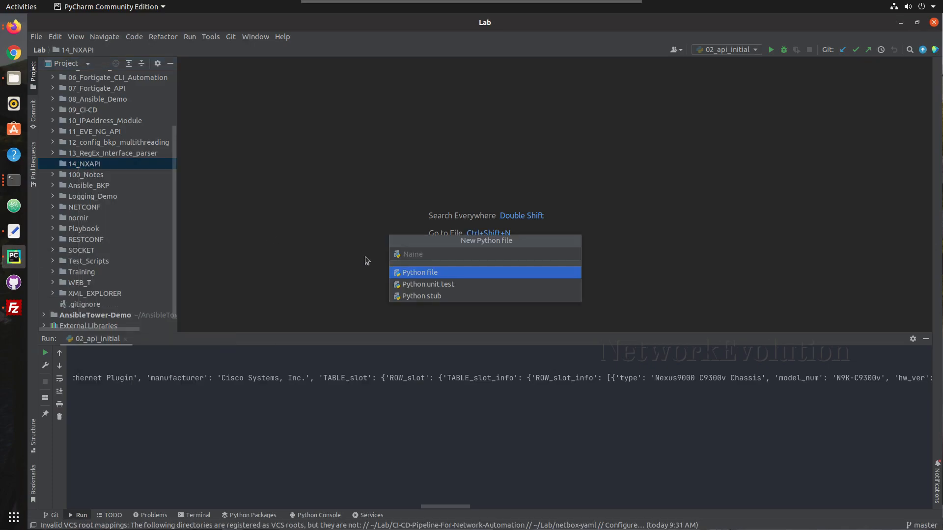
type("01_nexus_intro")
key("Return")
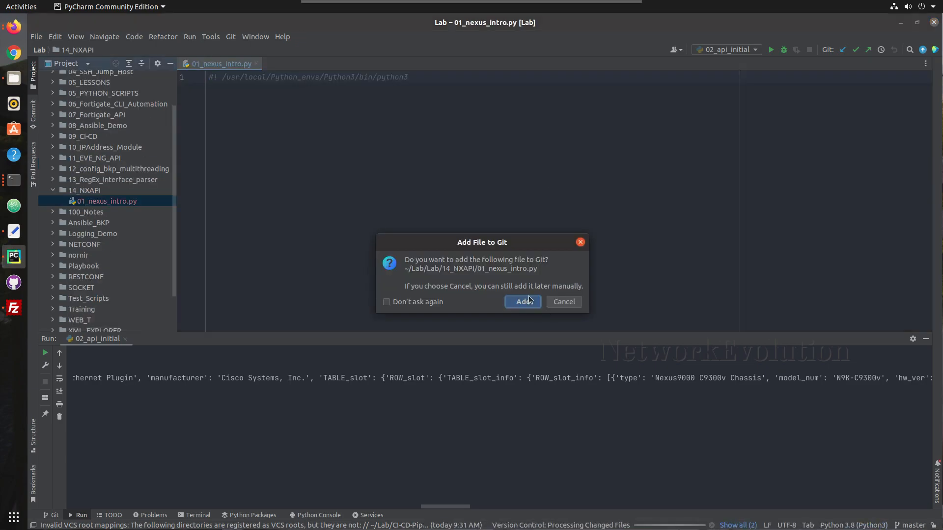
left_click(524, 301)
Paste the NX-API show hardware code and highlight the certificate and key path lines
key("Return")
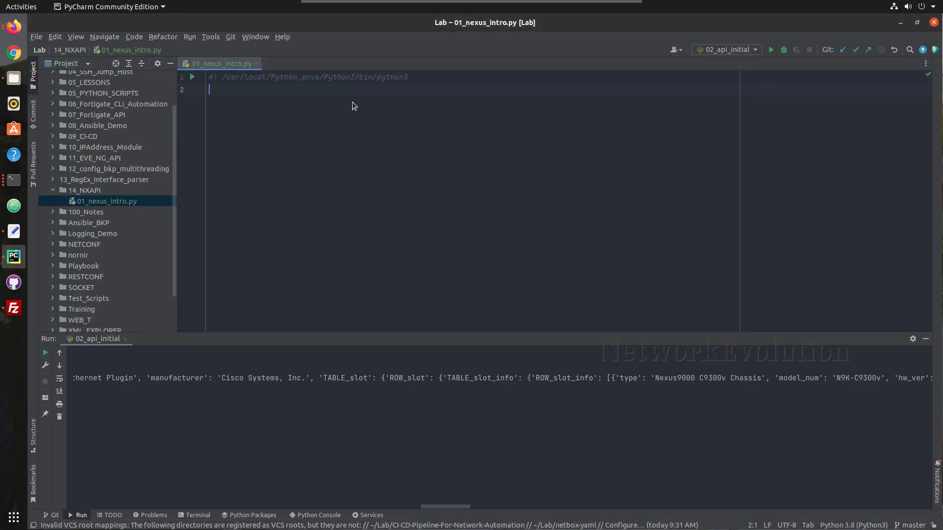
key("ctrl+v")
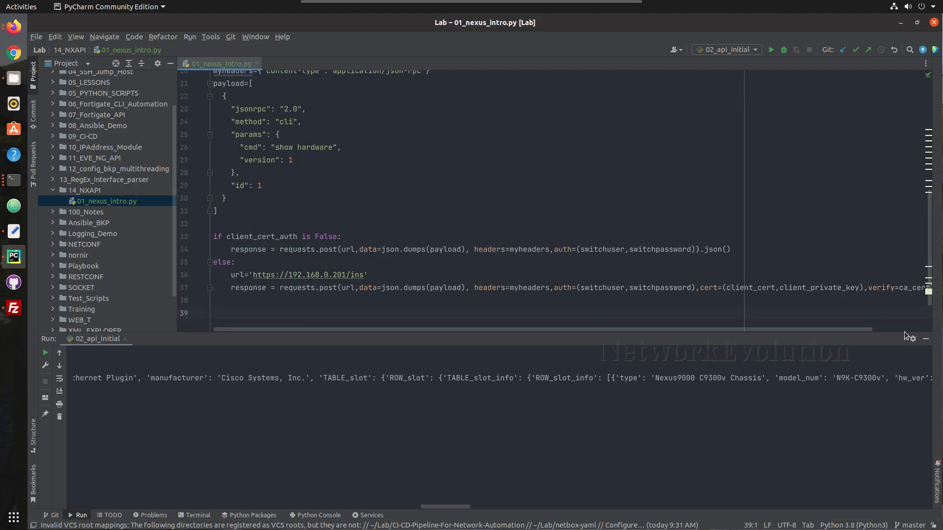
left_click(926, 339)
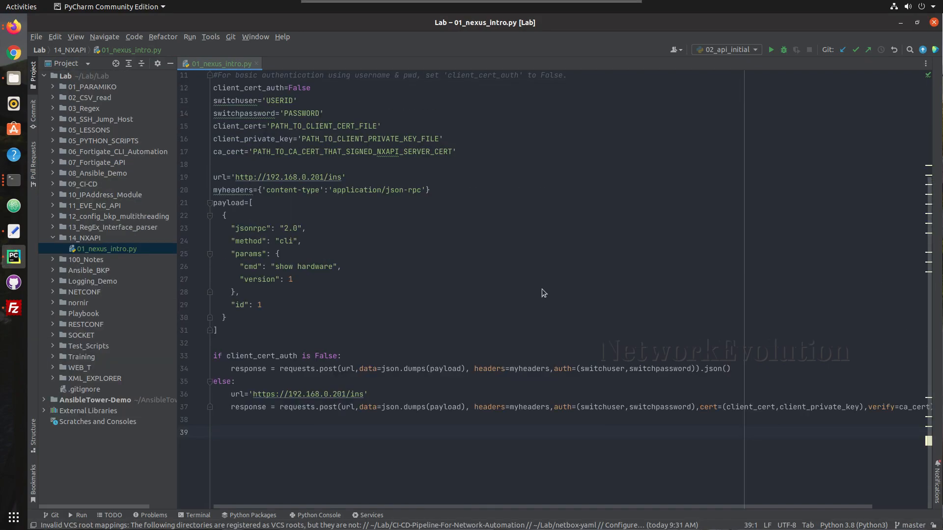
scroll(271, 188, "up", 1)
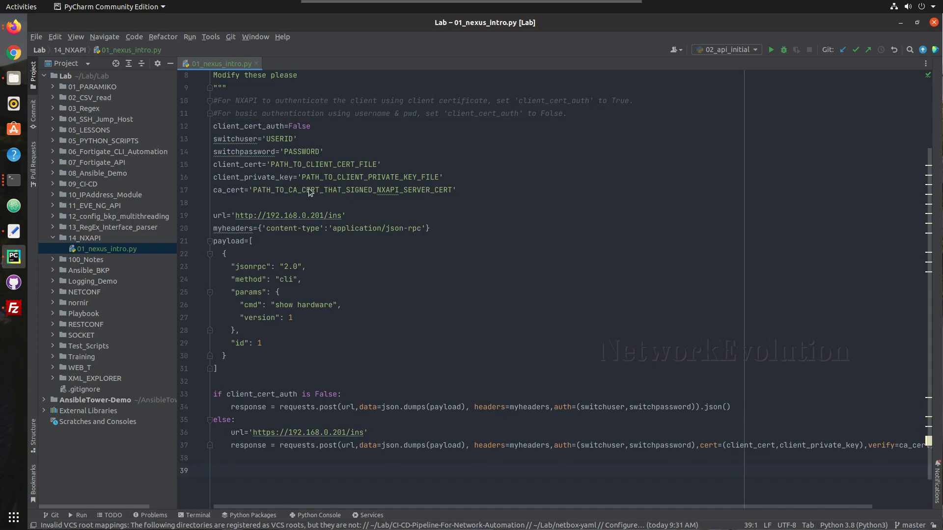
left_click_drag(467, 191, 213, 165)
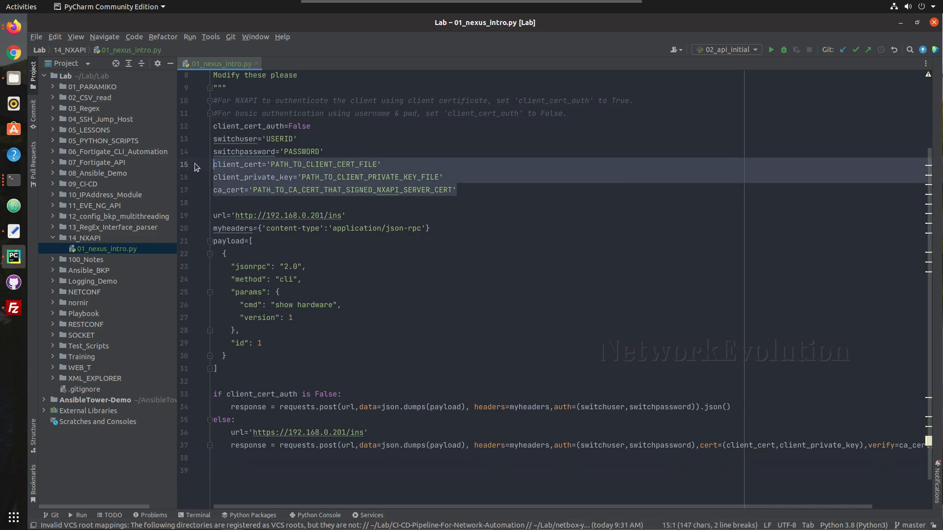
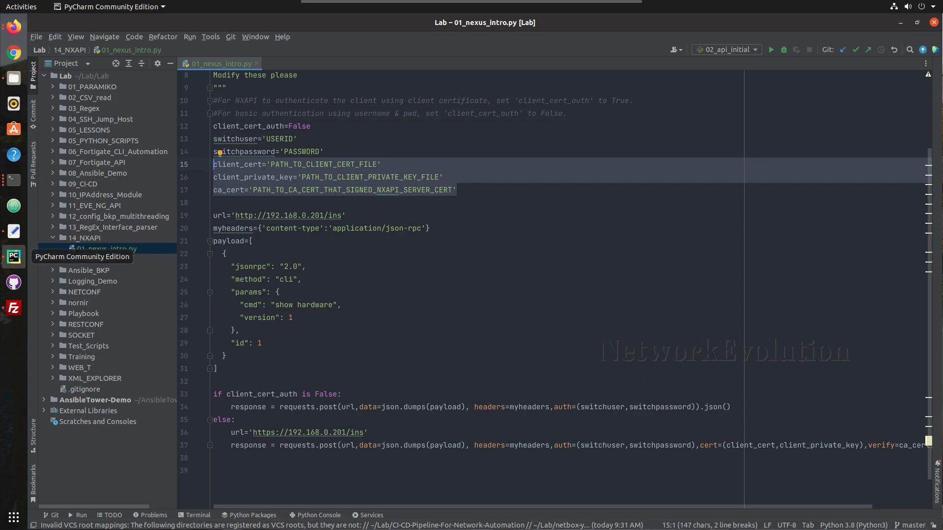
Delete the three client certificate variable lines and review the post request's URL and switch address
left_click_drag(479, 191, 216, 166)
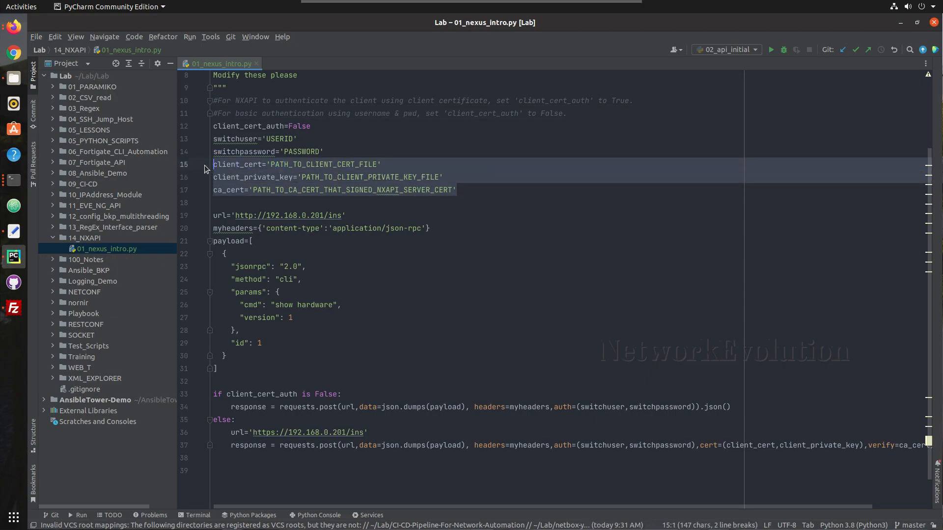
key("BackSpace")
key("BackSpace")
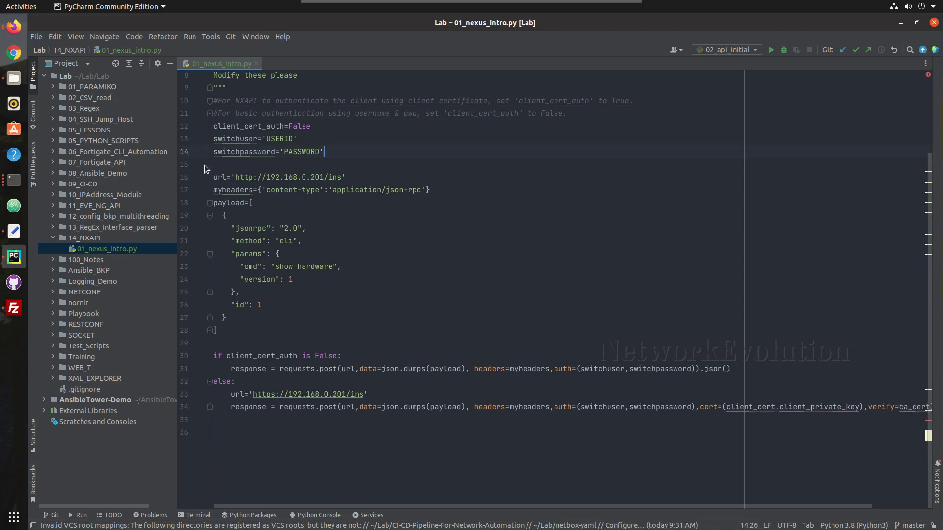
left_click_drag(348, 361, 199, 359)
left_click(332, 369)
left_click_drag(356, 369, 343, 368)
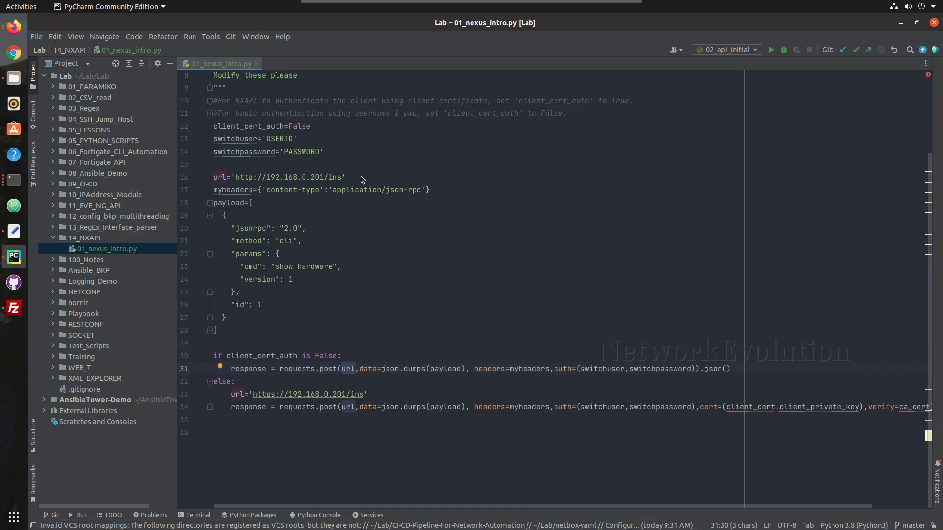
left_click_drag(347, 177, 258, 177)
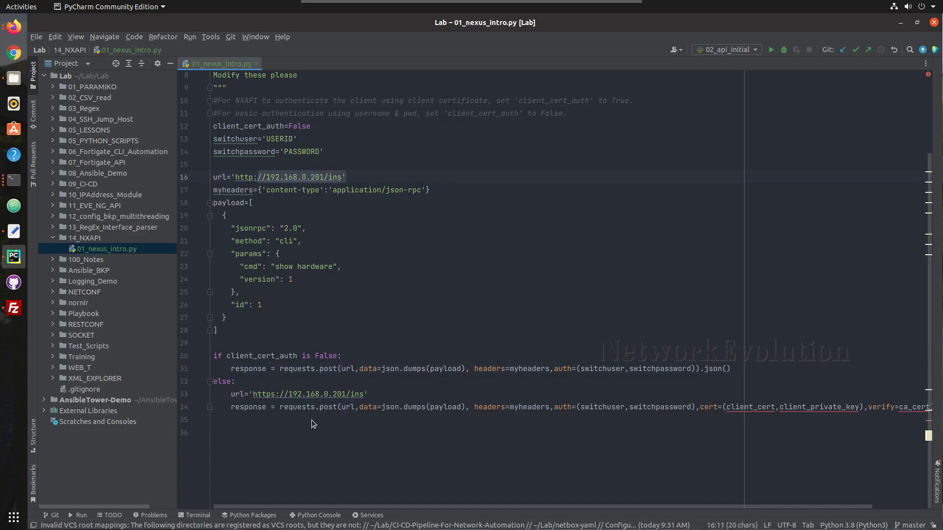
Delete the certificate-auth else branch and the 'if client_cert_auth is False:' line
left_click_drag(295, 431, 186, 389)
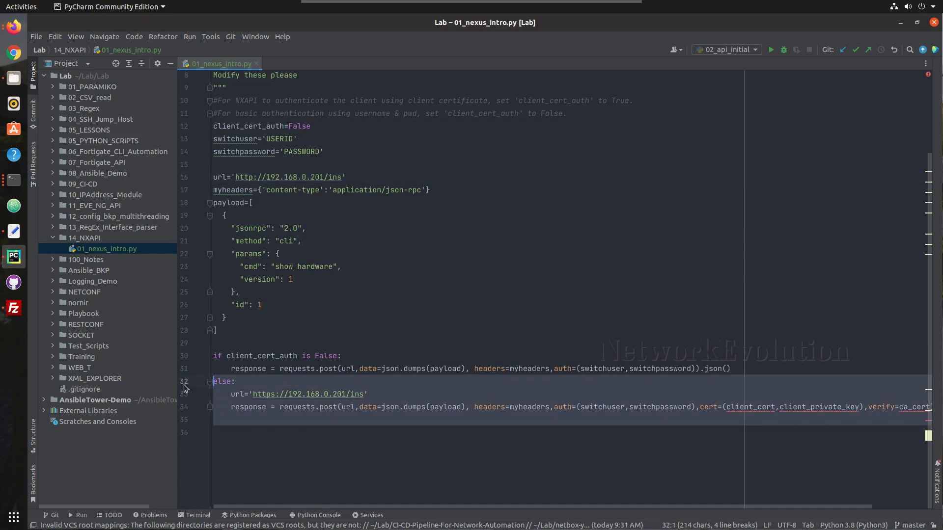
key("BackSpace")
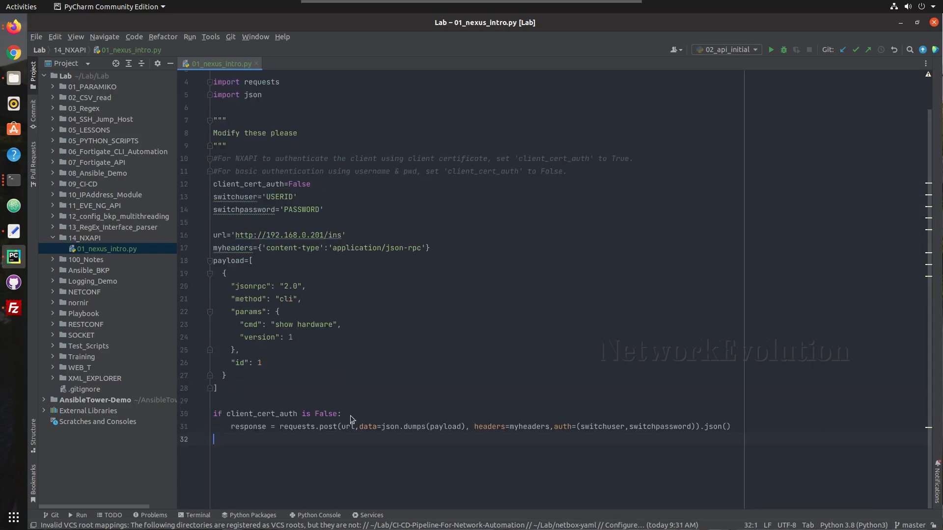
left_click_drag(350, 416, 202, 415)
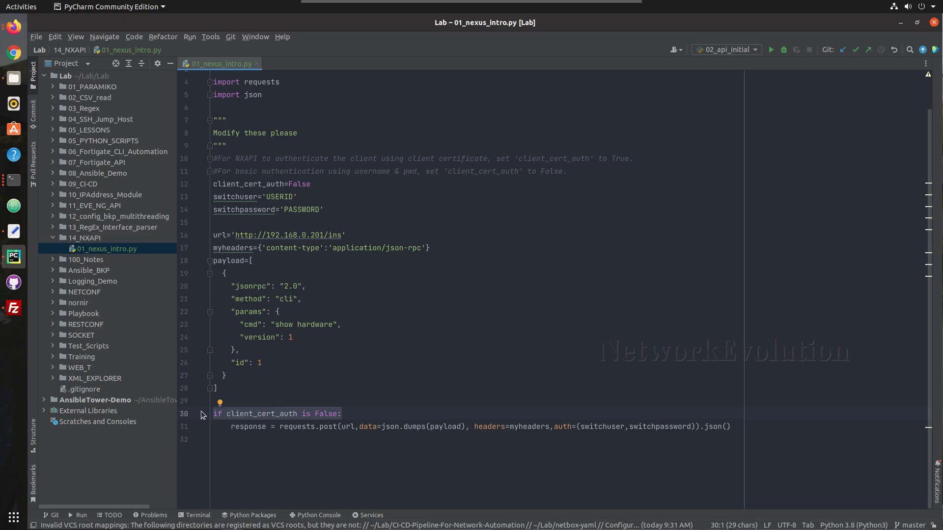
key("BackSpace")
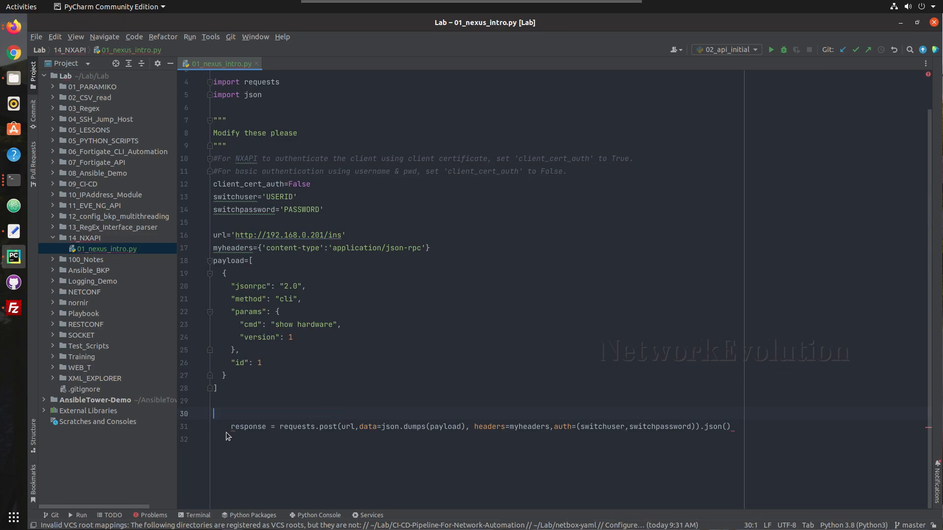
Unindent the response line and remove the client_cert_auth=False line
left_click(231, 426)
key("BackSpace")
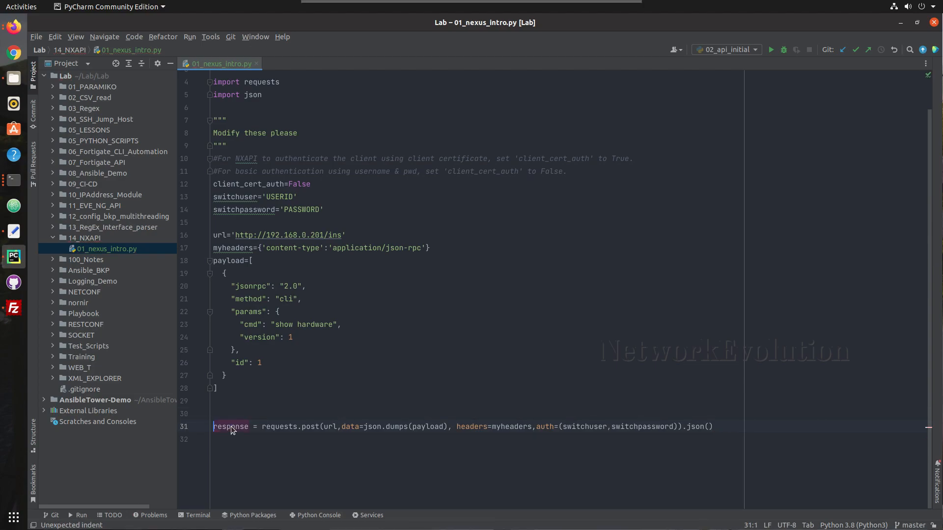
left_click_drag(325, 184, 211, 185)
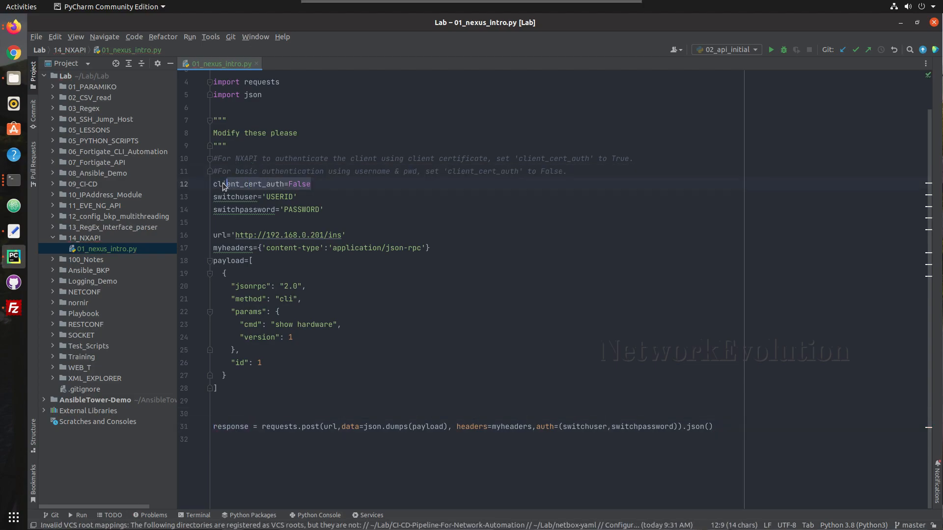
key("BackSpace")
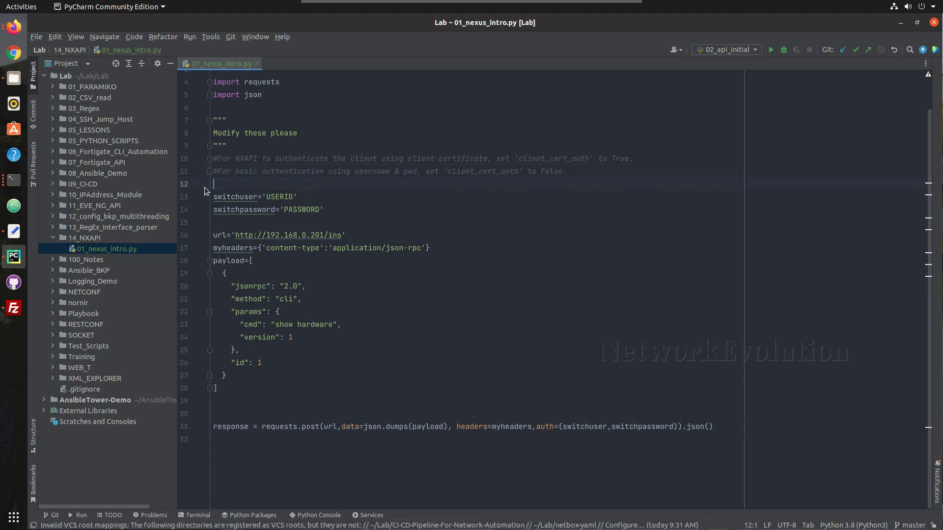
left_click(293, 198)
left_click_drag(281, 197, 264, 193)
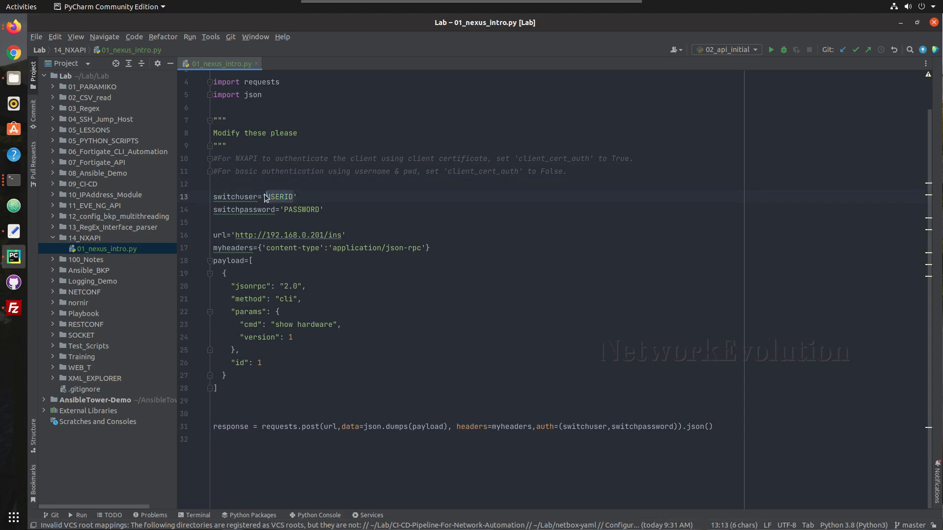
type("admin")
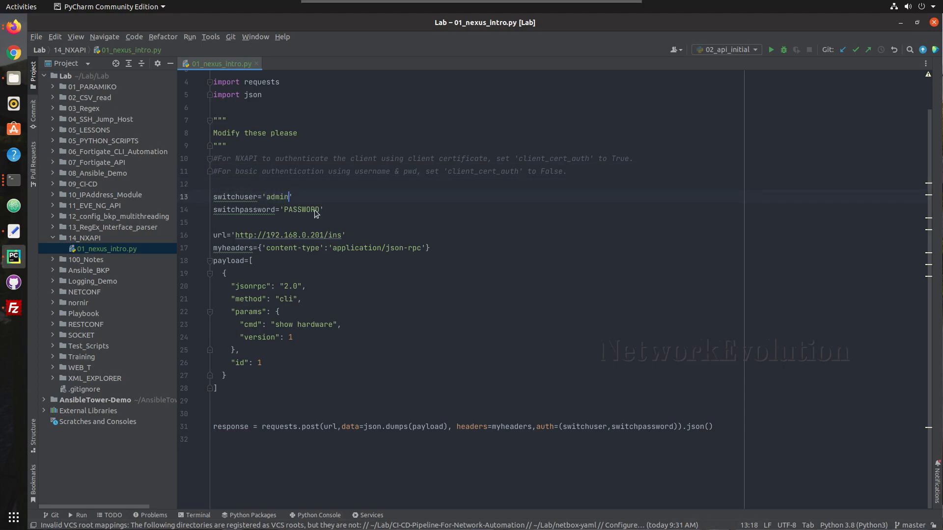
left_click_drag(320, 210, 283, 211)
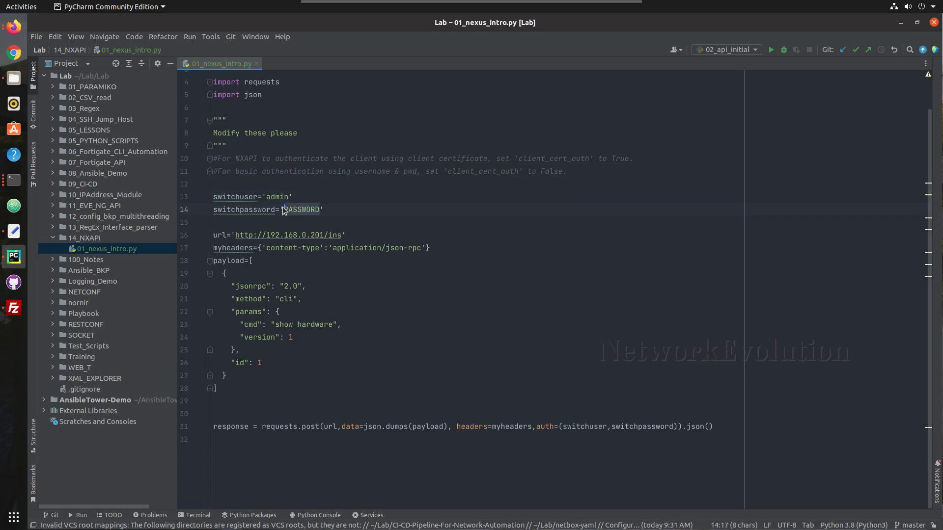
type("admin")
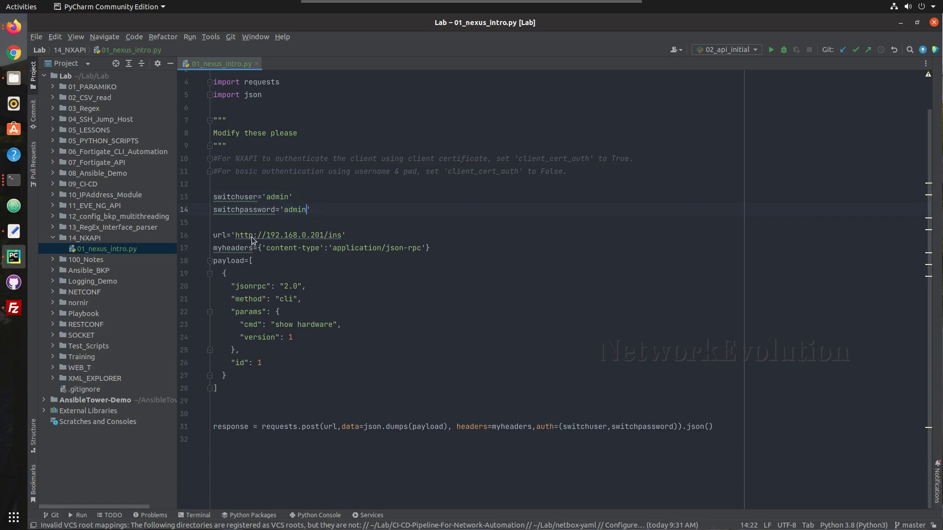
Change the URL scheme to https and add a blank line after the request line
left_click(252, 237)
type("s")
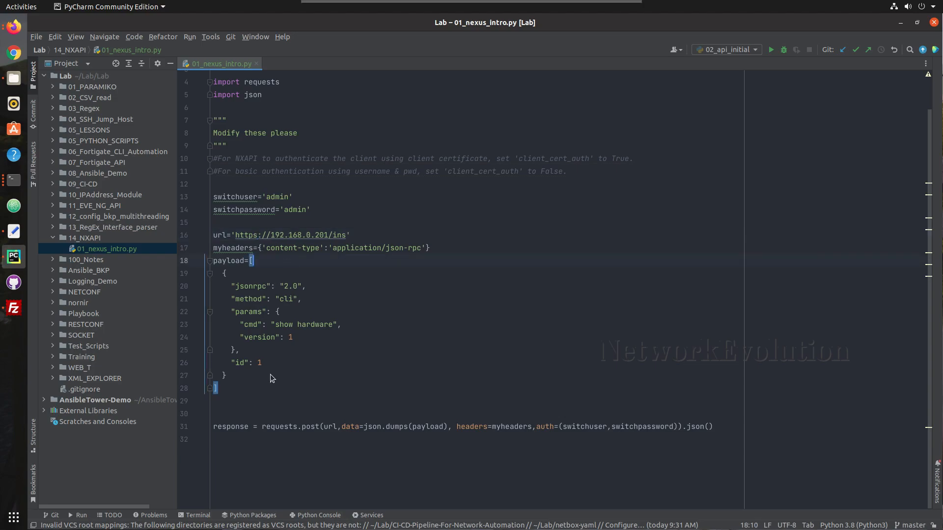
left_click(243, 405)
left_click(677, 428)
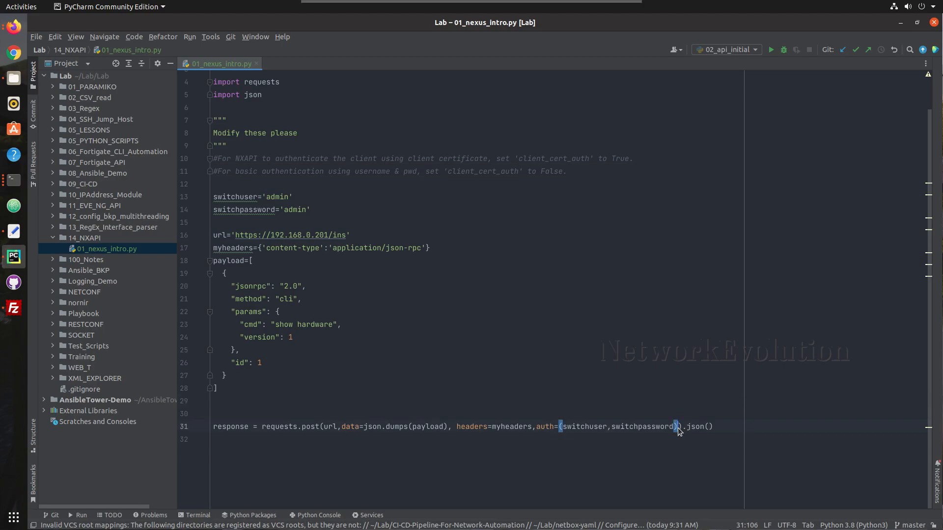
left_click(229, 403)
left_click_drag(258, 237, 231, 236)
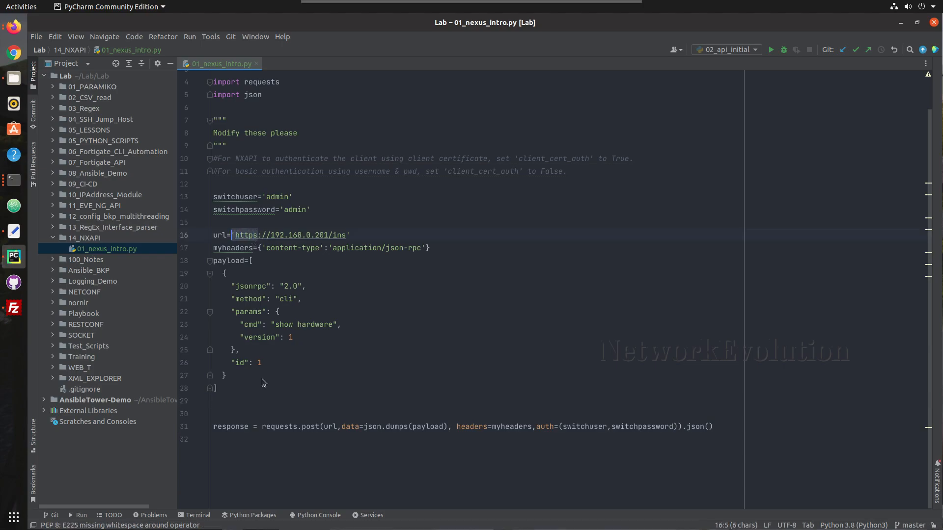
left_click(220, 412)
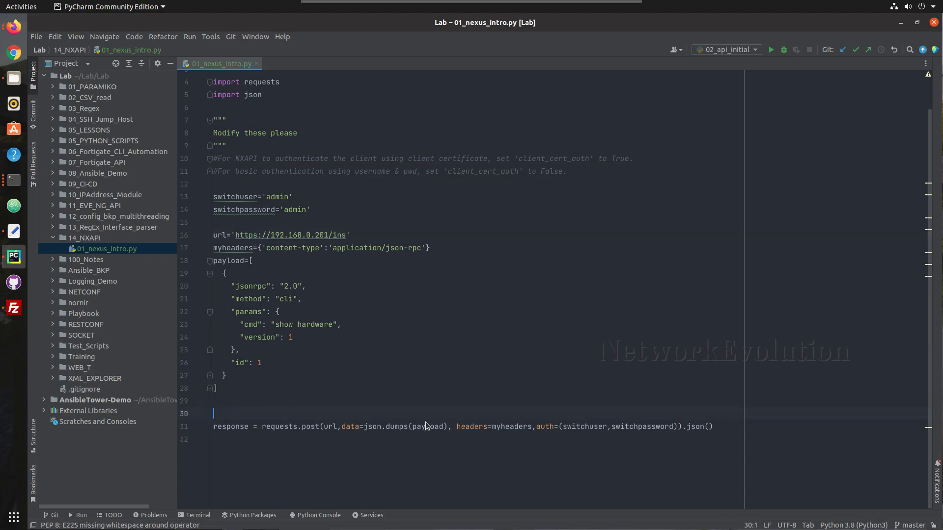
left_click(723, 427)
key("Return")
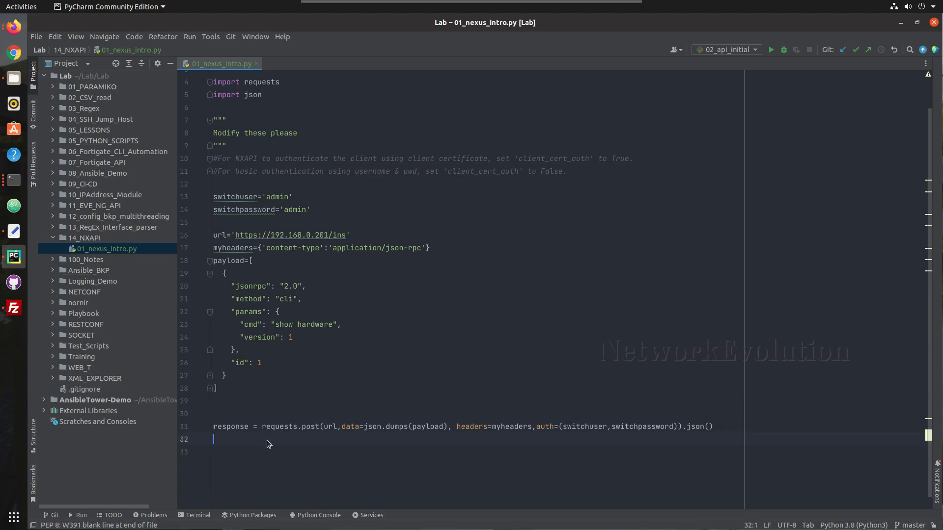
Add print(response) below the request using autocomplete
type("print(")
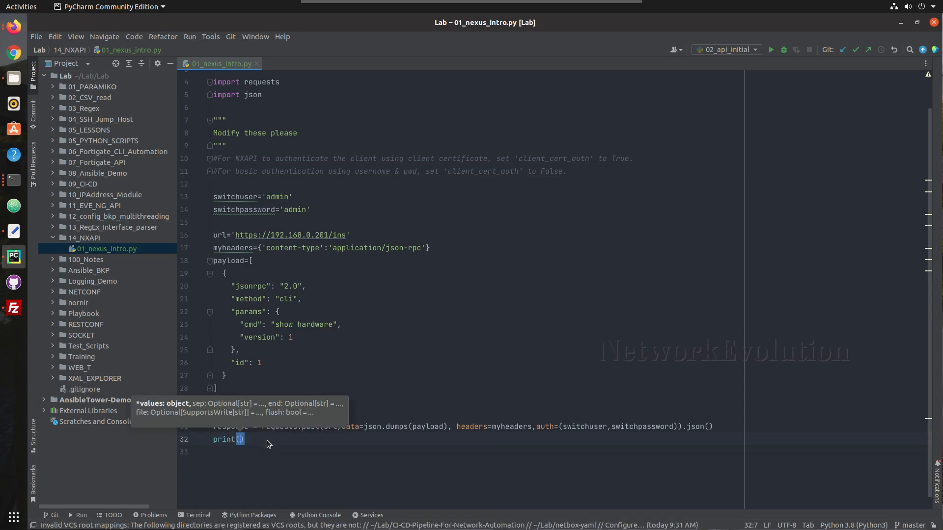
type("re")
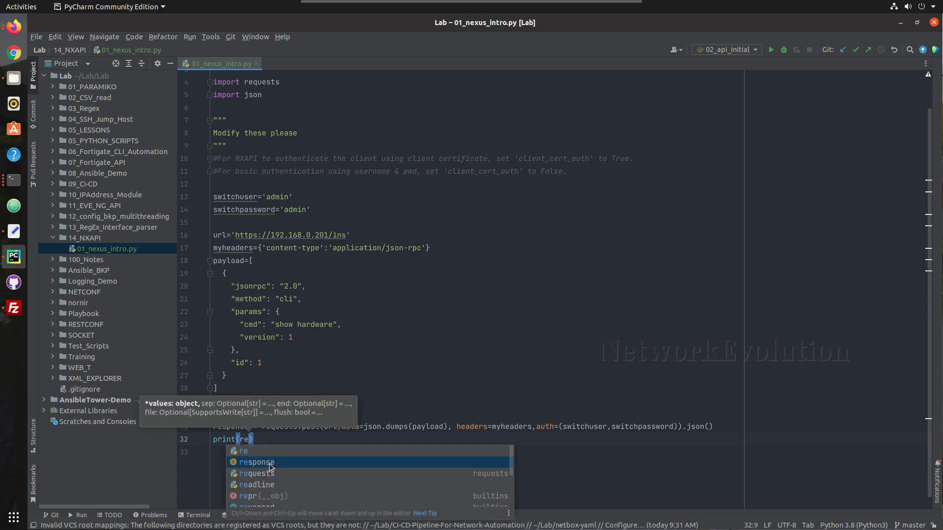
left_click(270, 465)
left_click(293, 359)
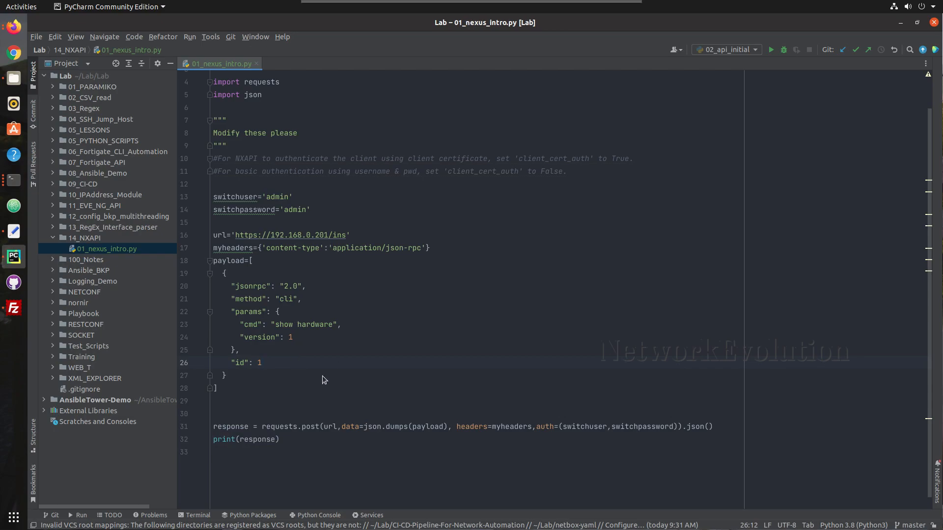
Run 01_nexus_intro, note the SSL certificate error, and close the Run panel
right_click(272, 394)
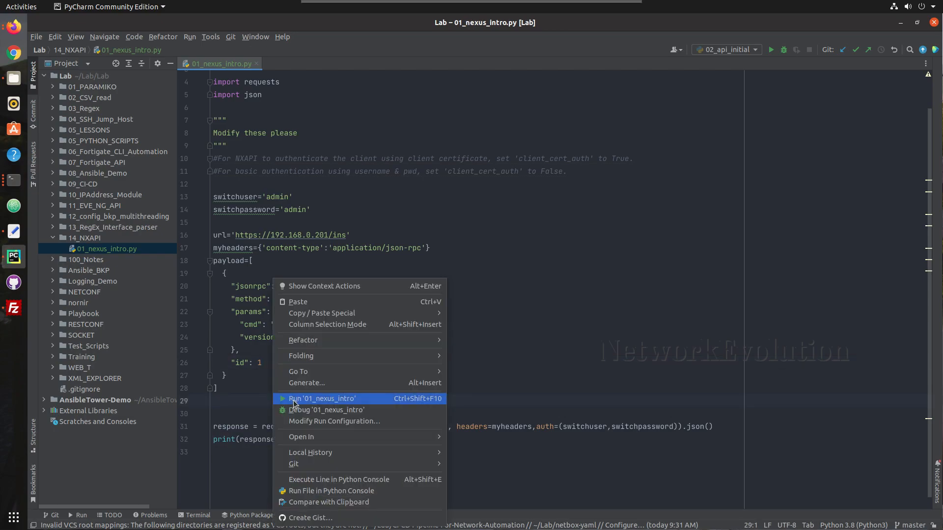
left_click(293, 399)
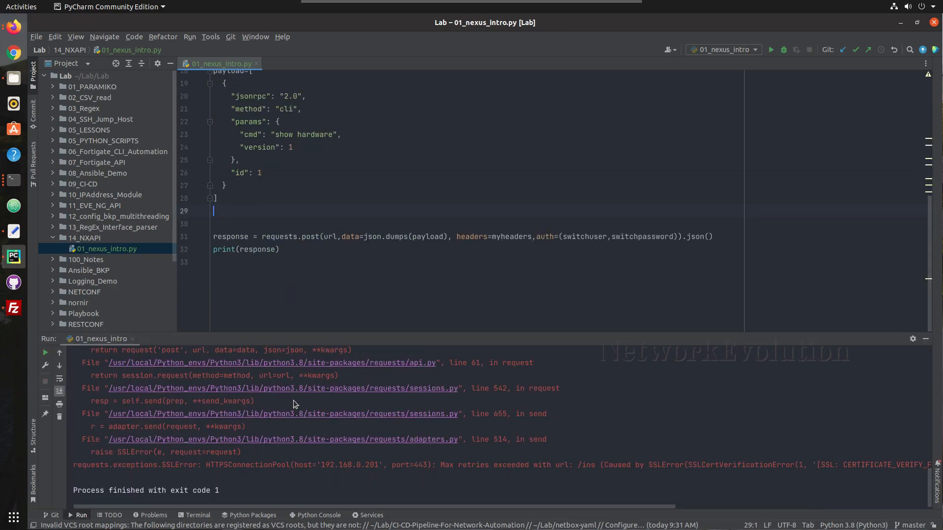
left_click_drag(233, 465, 304, 466)
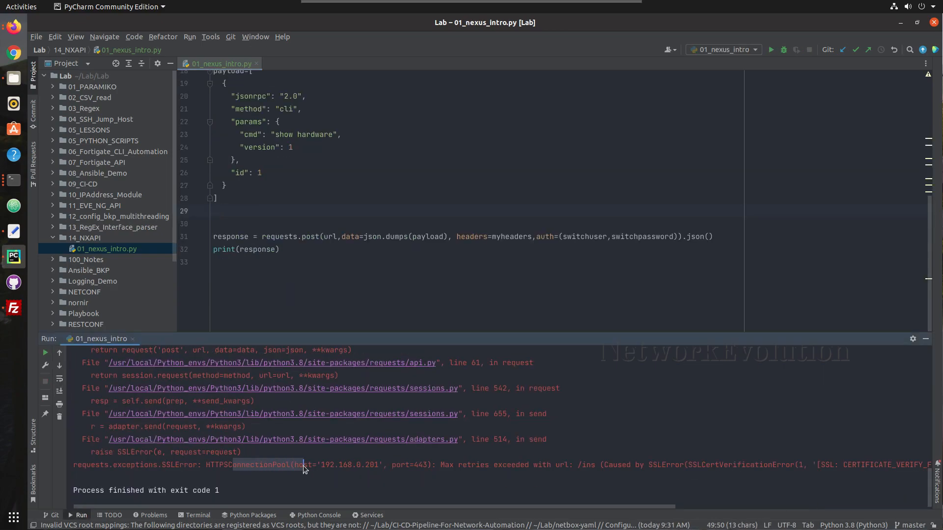
left_click(926, 339)
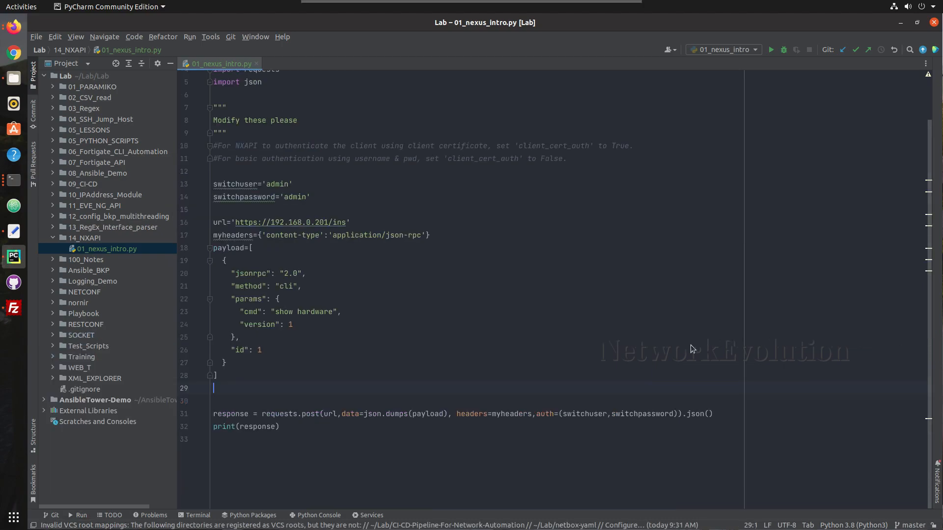
Add verify=False to the requests.post call
left_click(678, 414)
type(", ve")
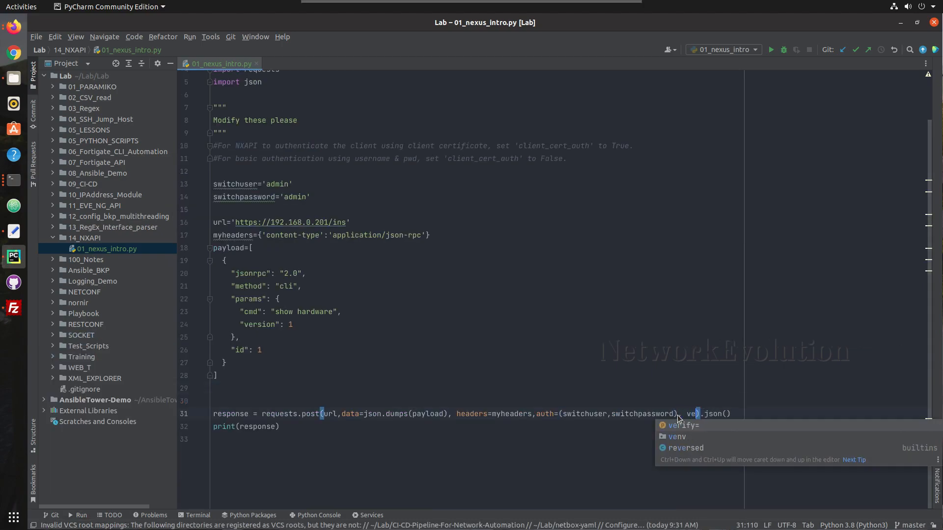
left_click(684, 426)
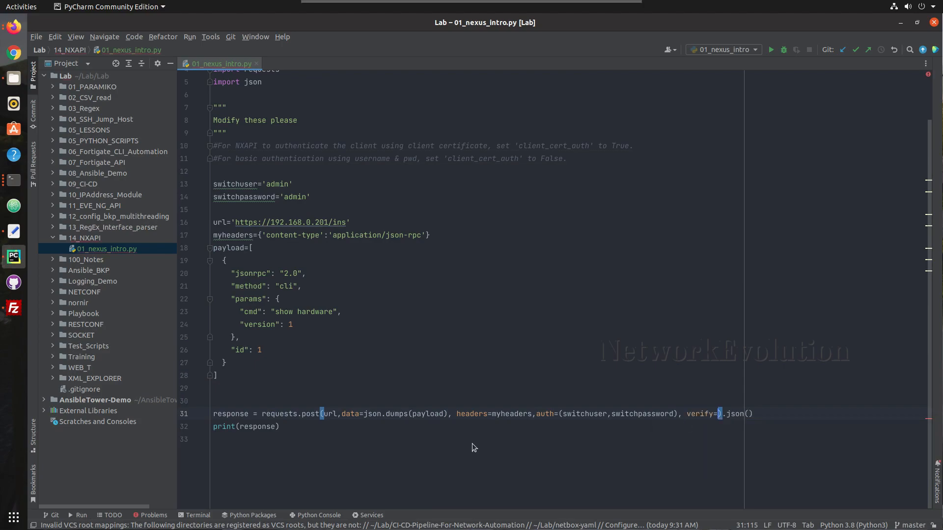
left_click(264, 416)
left_click(305, 415)
left_click(718, 414)
type("F")
key("Return")
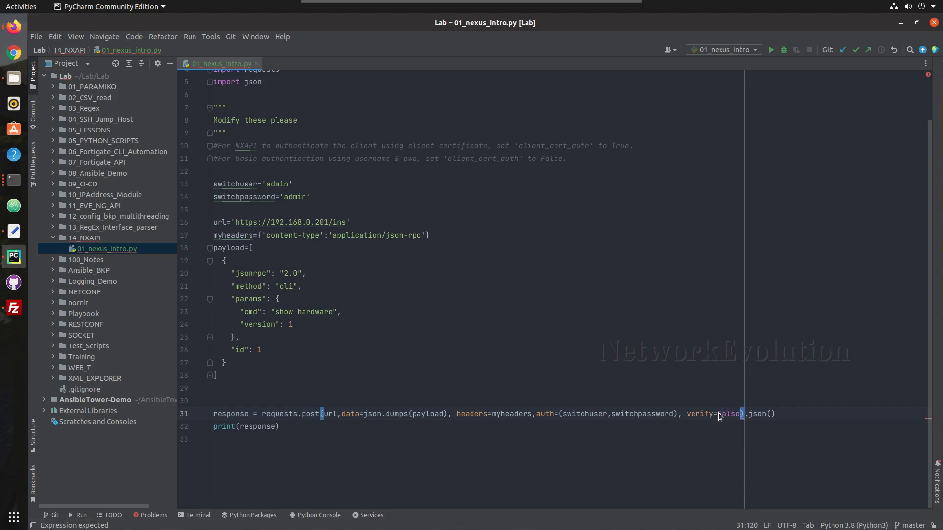
left_click(536, 442)
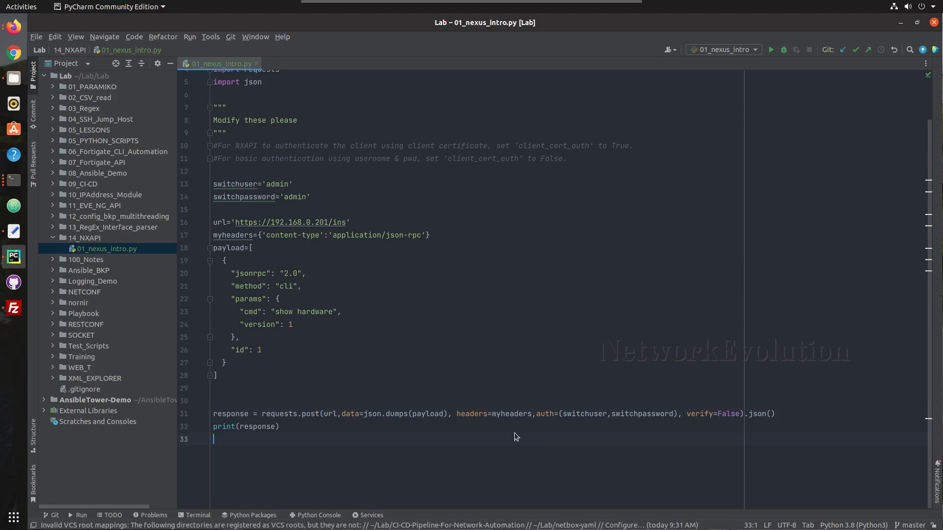
Rerun 01_nexus_intro and compare its output with the NX-API Sandbox response in Firefox
left_click(302, 393)
right_click(301, 393)
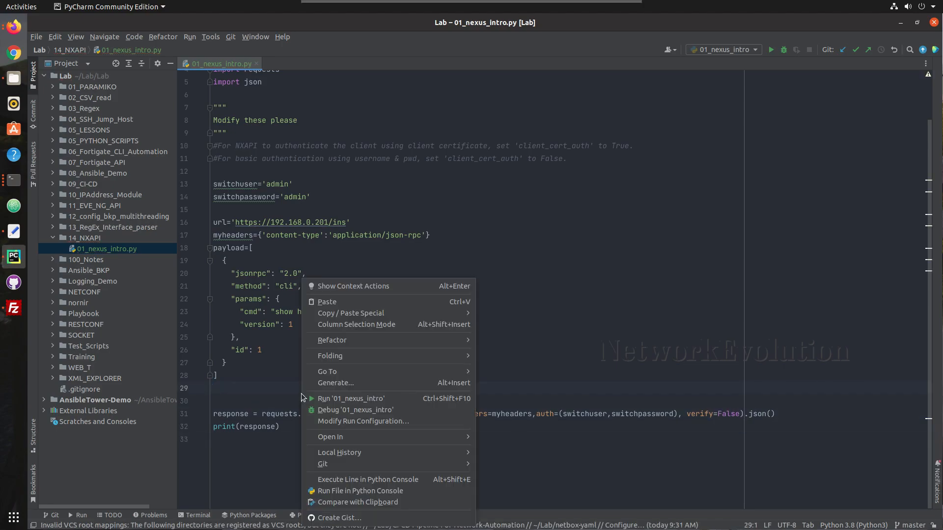
left_click(342, 398)
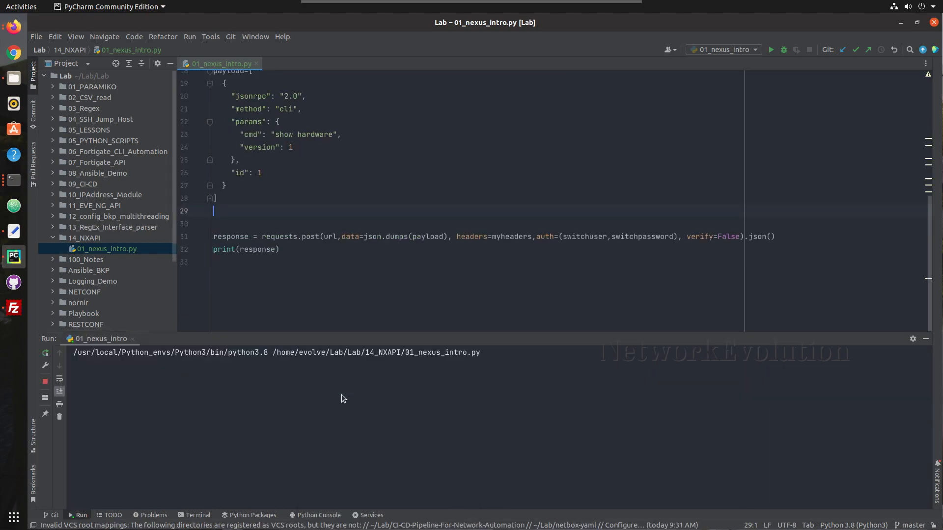
scroll(341, 394, "right", 20)
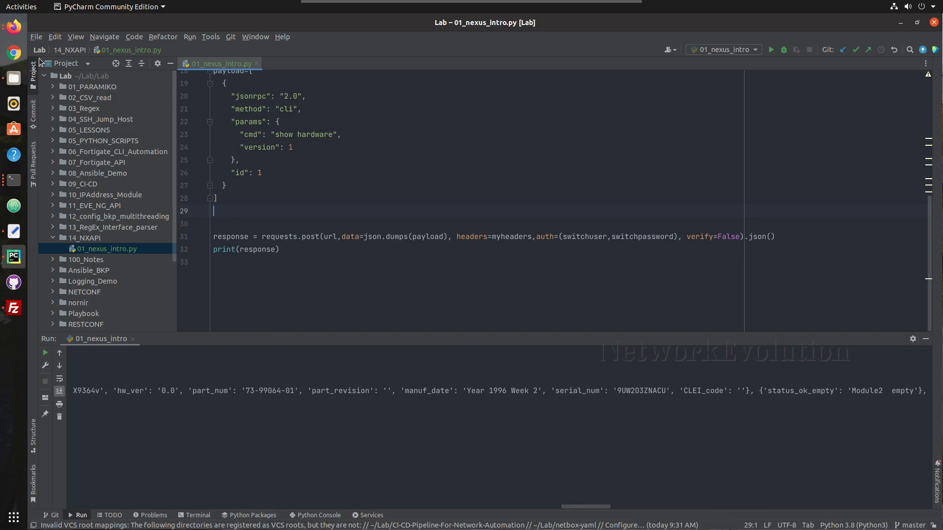
left_click(13, 26)
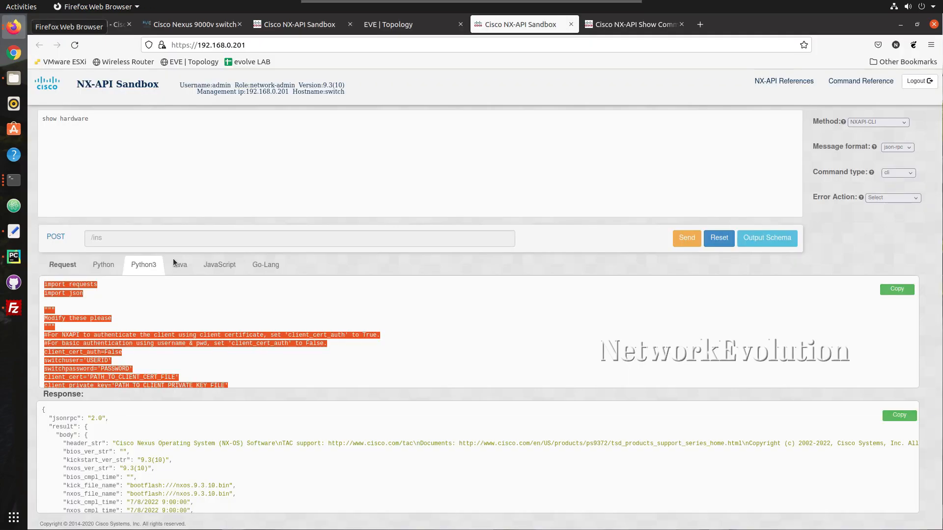
left_click(193, 434)
scroll(193, 434, "down", 5)
scroll(193, 435, "up", 5)
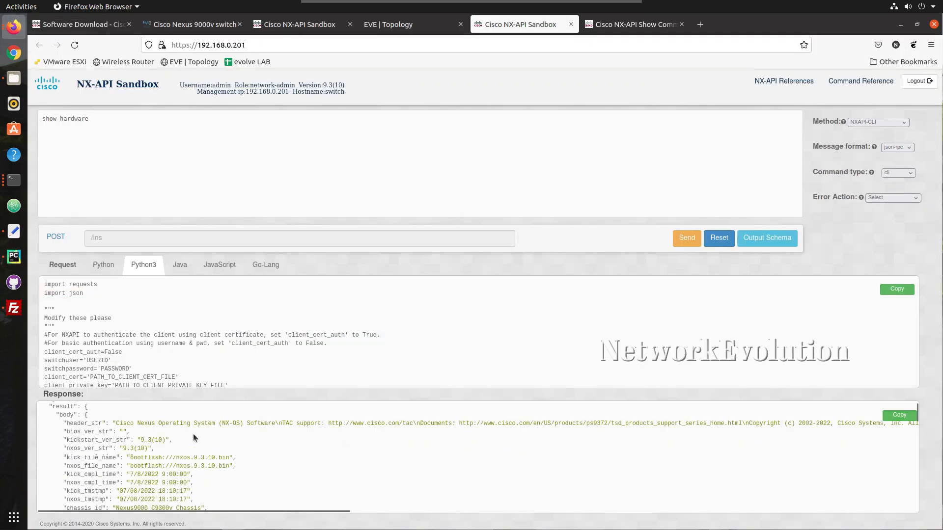
left_click(8, 263)
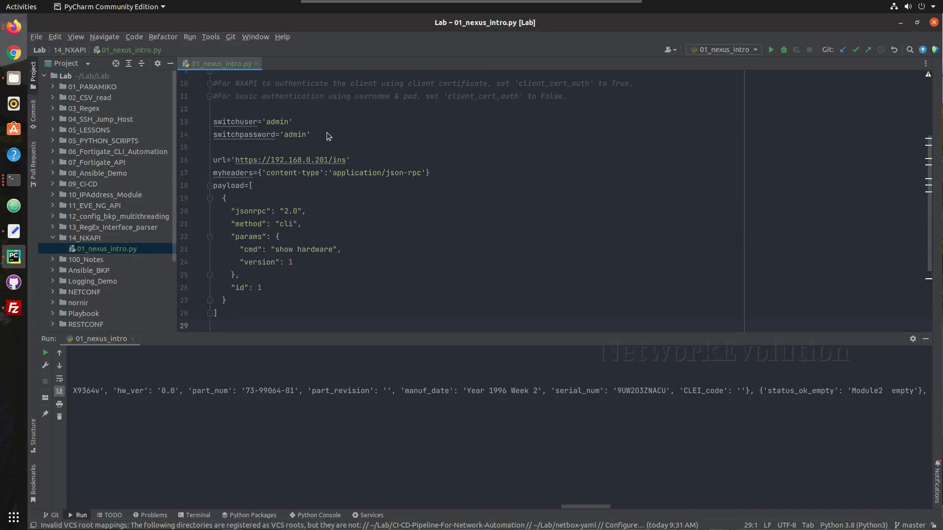
Add 'from pprint import pprint' below import json
scroll(275, 111, "up", 3)
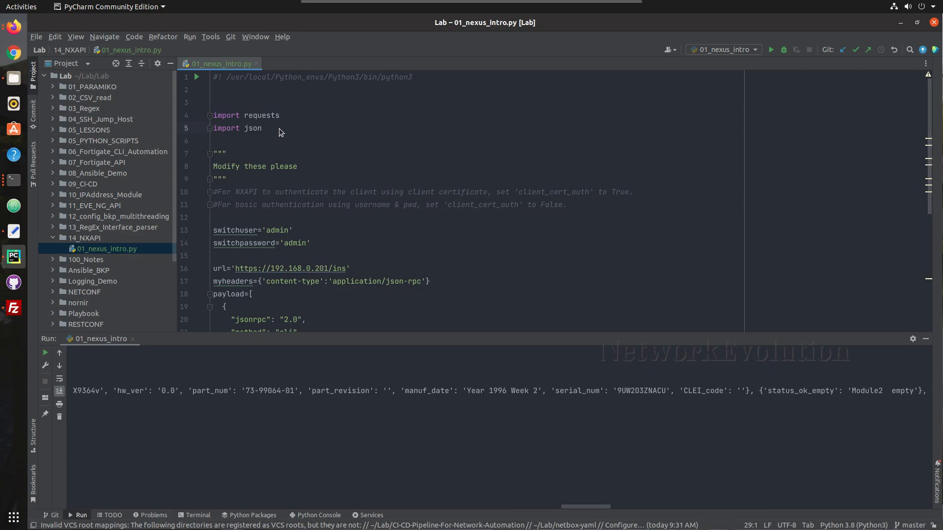
left_click(279, 128)
key("Return")
type("im")
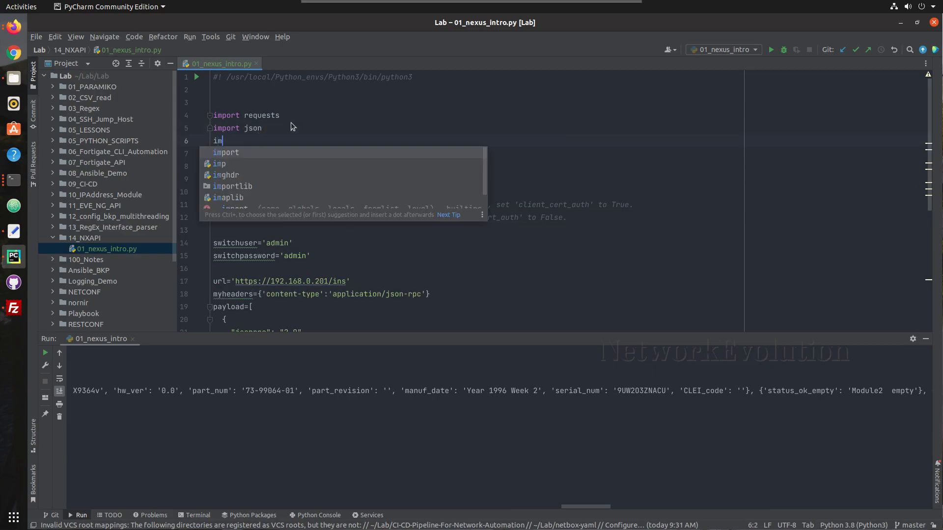
key("BackSpace")
key("BackSpace")
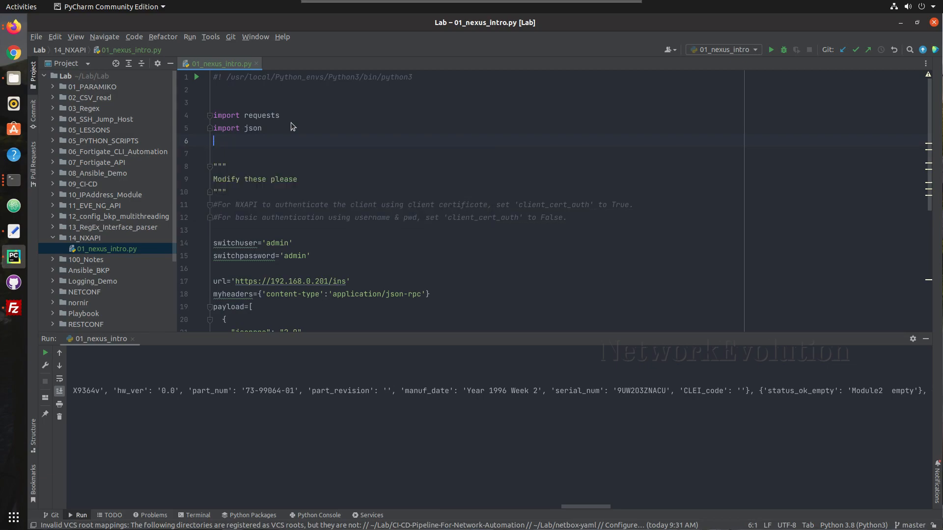
type("from pp")
key("Return")
type("im")
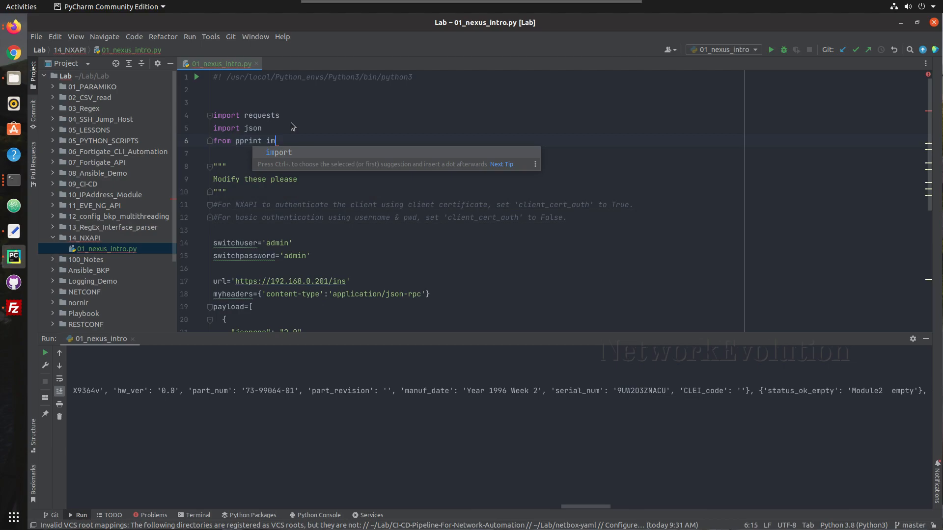
type("port pp")
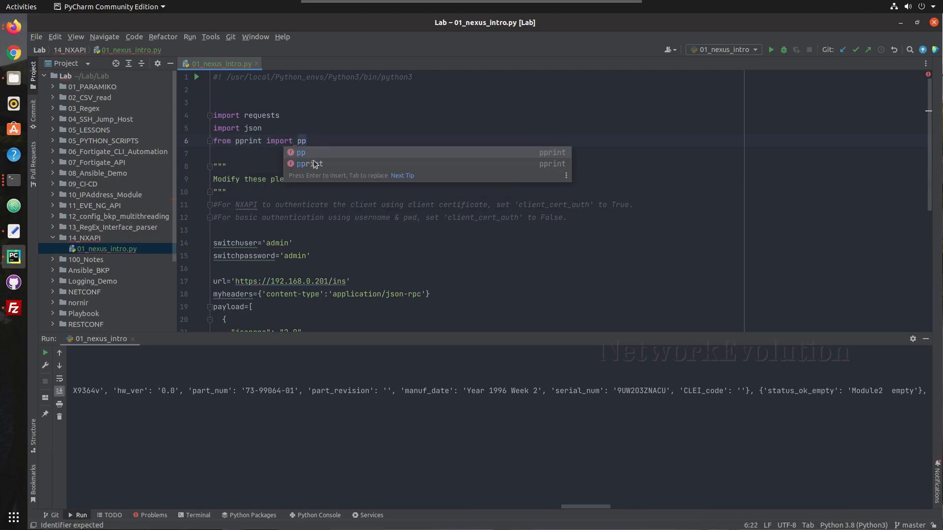
left_click(311, 164)
Change print(response) to pprint(response) and rerun the script
scroll(331, 221, "down", 6)
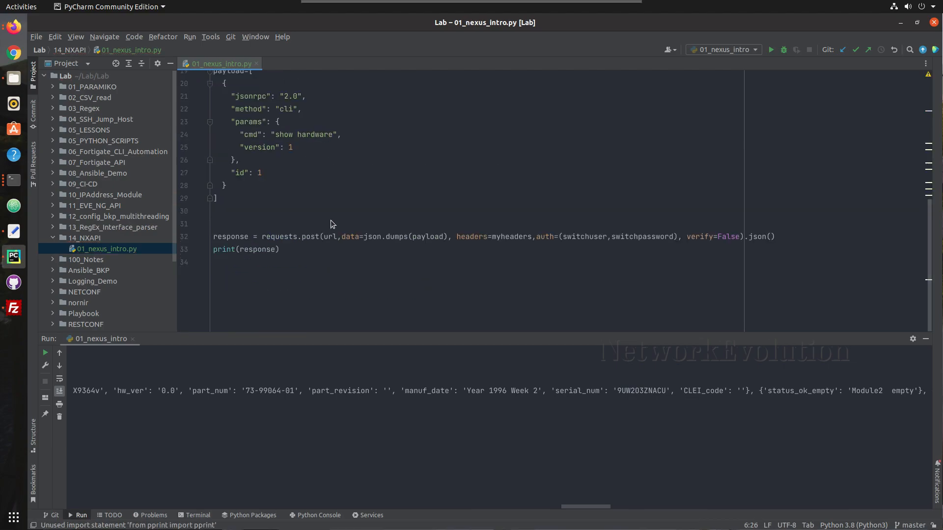
left_click(214, 250)
type("p")
right_click(266, 245)
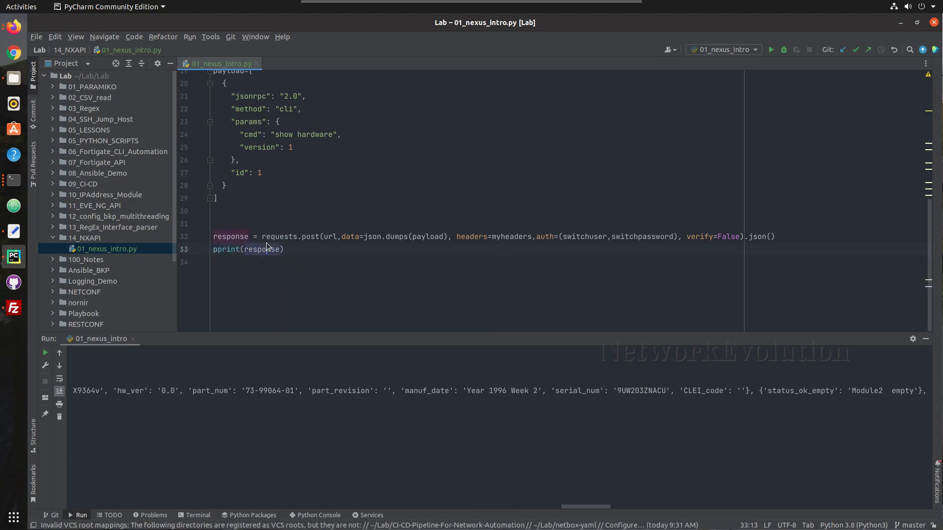
left_click(319, 371)
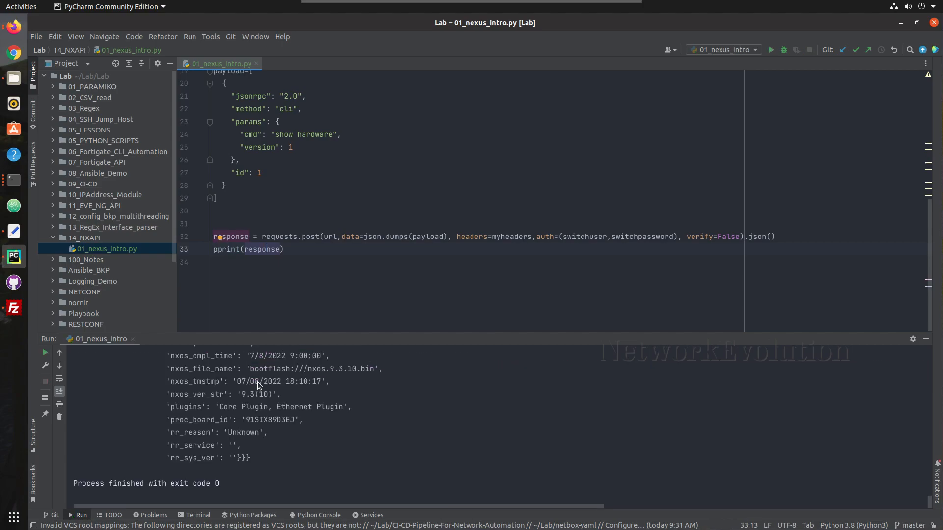
scroll(258, 382, "up", 10)
scroll(257, 381, "up", 15)
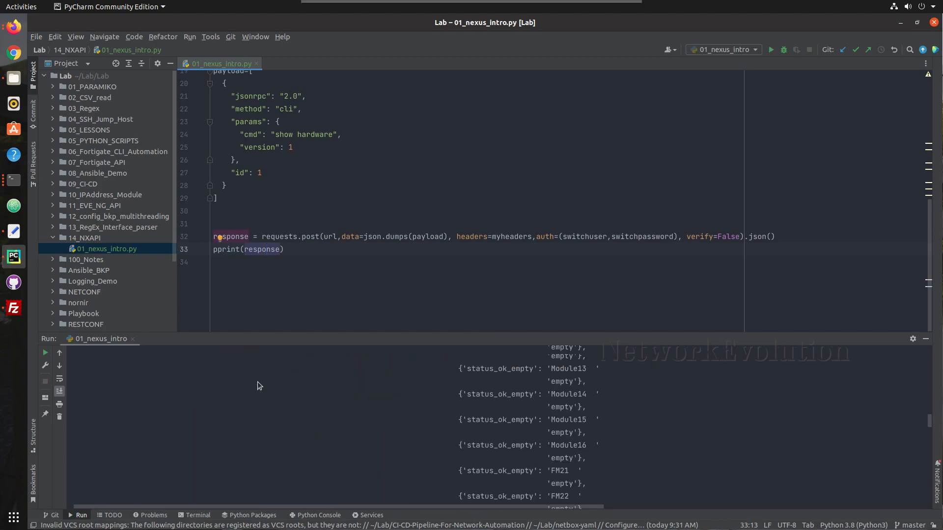
scroll(258, 382, "right", 10)
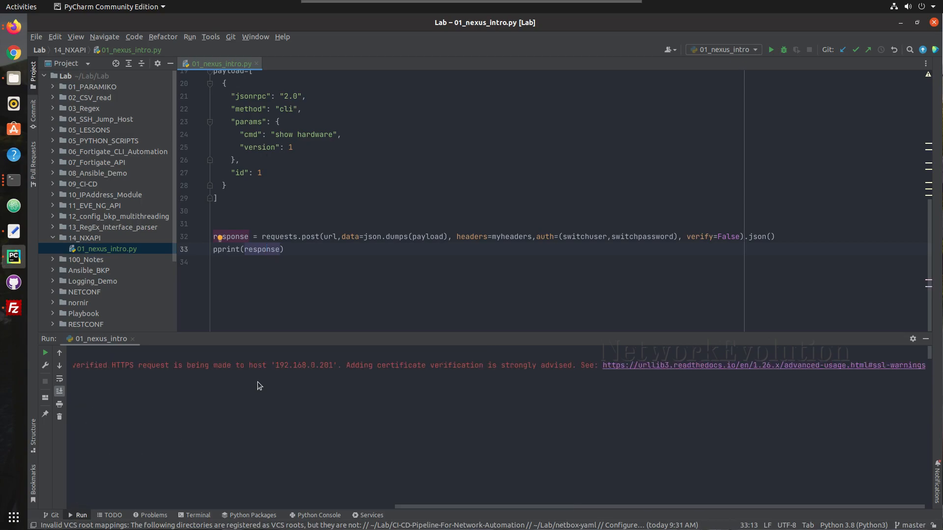
left_click_drag(364, 365, 478, 366)
left_click(479, 366)
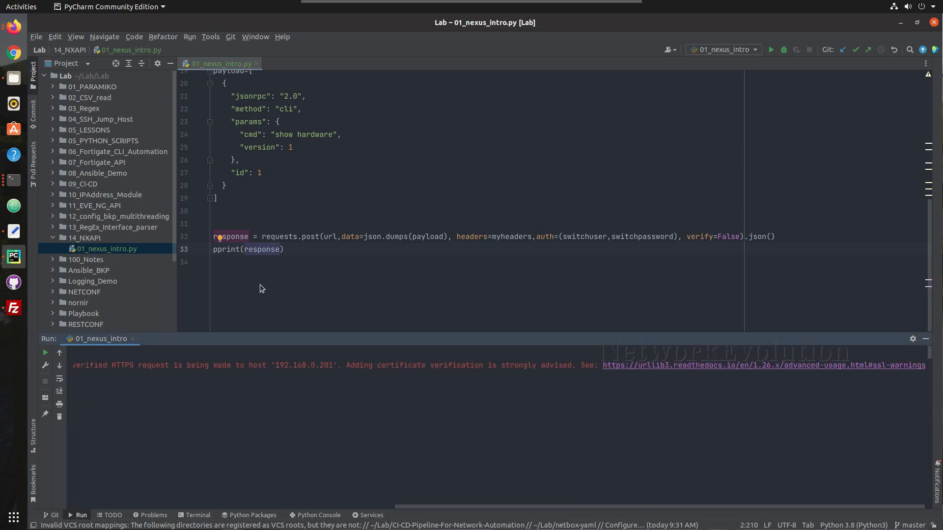
left_click(244, 264)
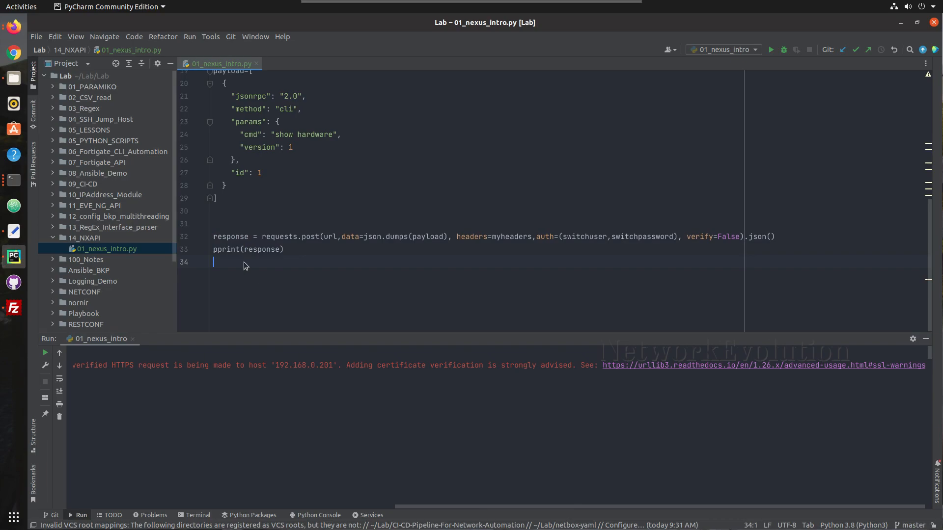
left_click(222, 216)
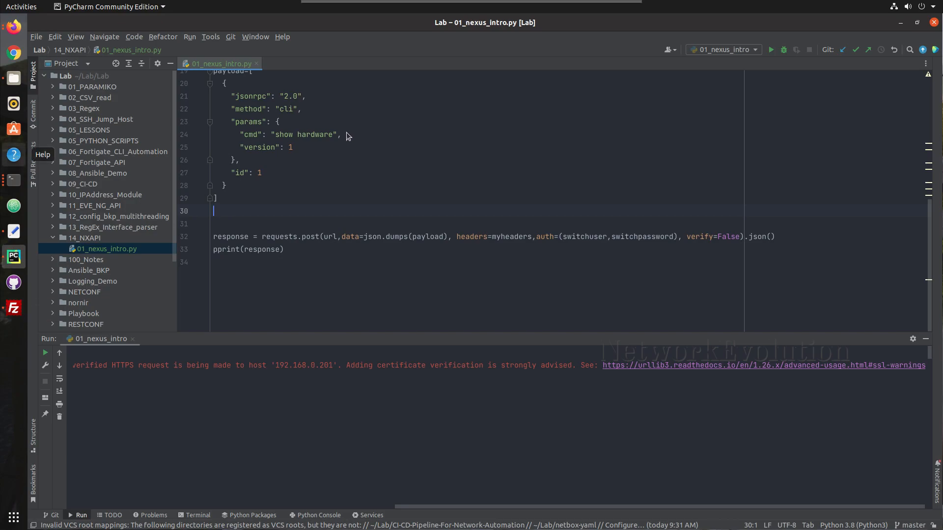
Paste the urllib3 InsecureRequestWarning import and disable_warnings lines below the imports
left_click(332, 199)
scroll(333, 201, "up", 6)
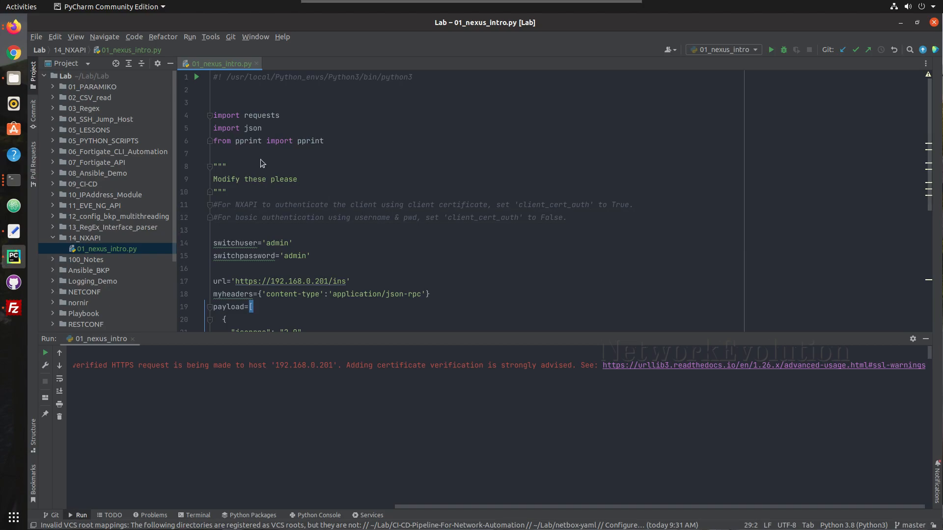
left_click(240, 156)
key("Return")
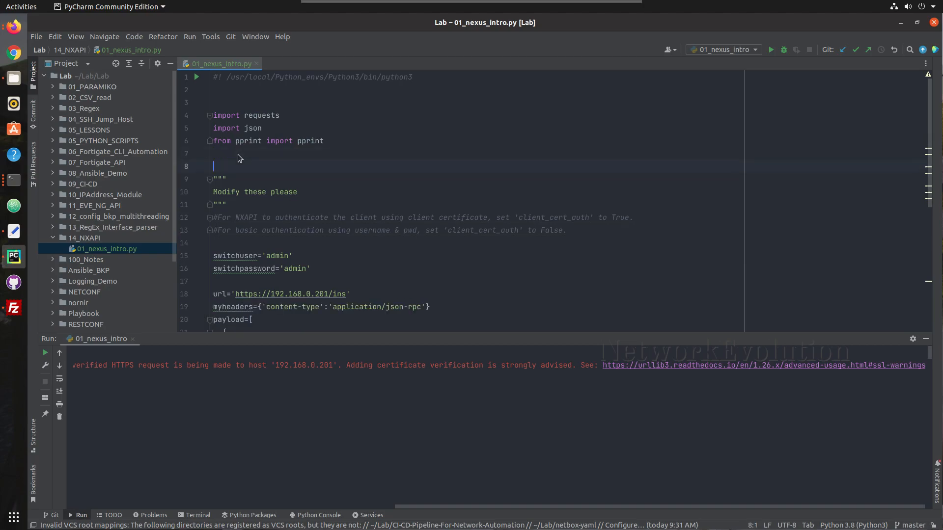
type("from requests.packages.urllib3.exceptions import InsecureRequestWarning requests.packages.urllib3.disable_warnings(InsecureRequestWarning)")
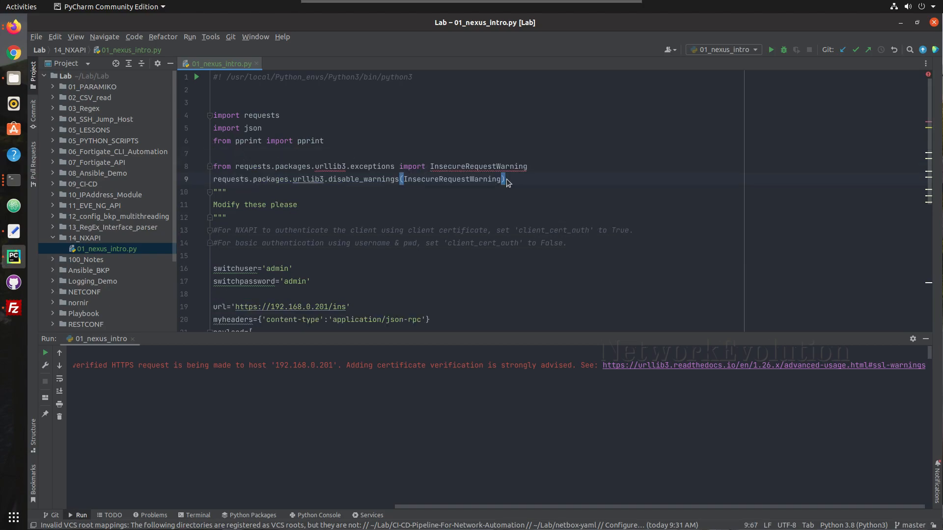
left_click_drag(510, 181, 215, 169)
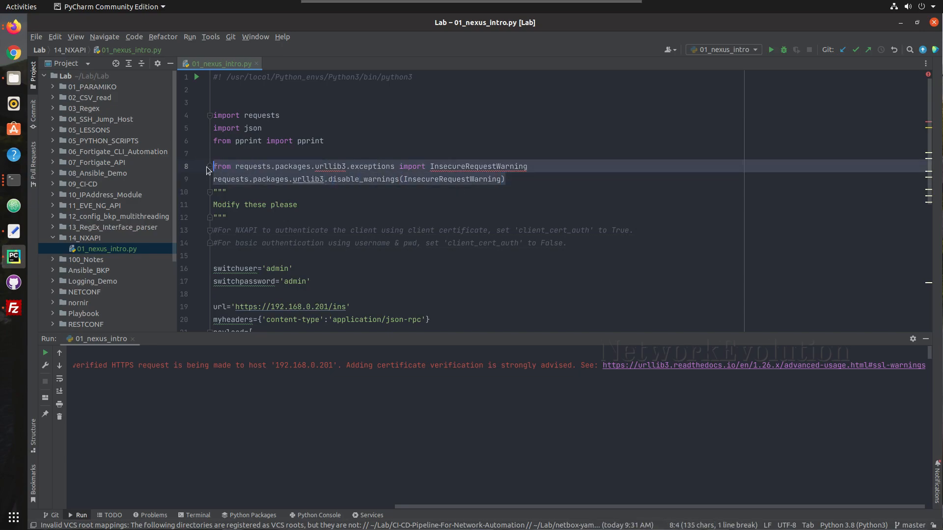
left_click(248, 153)
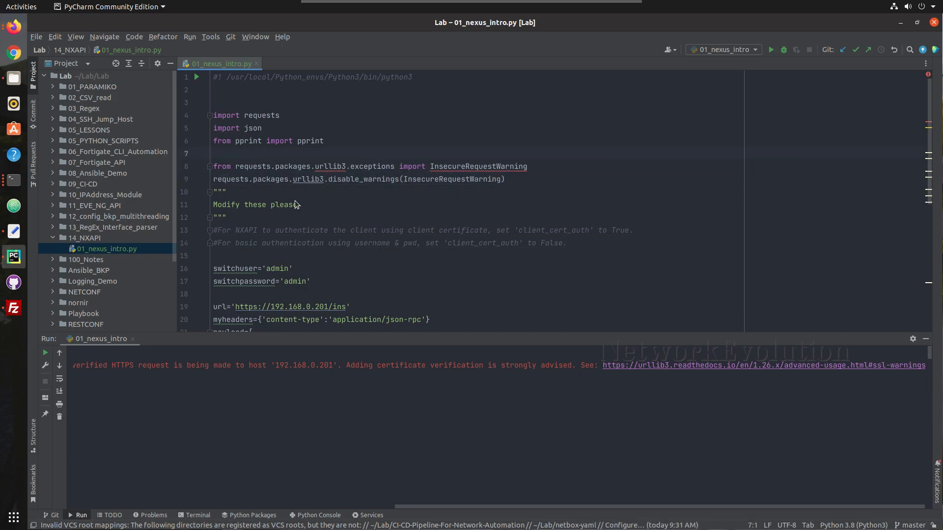
Rerun 01_nexus_intro to confirm the warning is suppressed
scroll(296, 204, "down", 7)
left_click(252, 211)
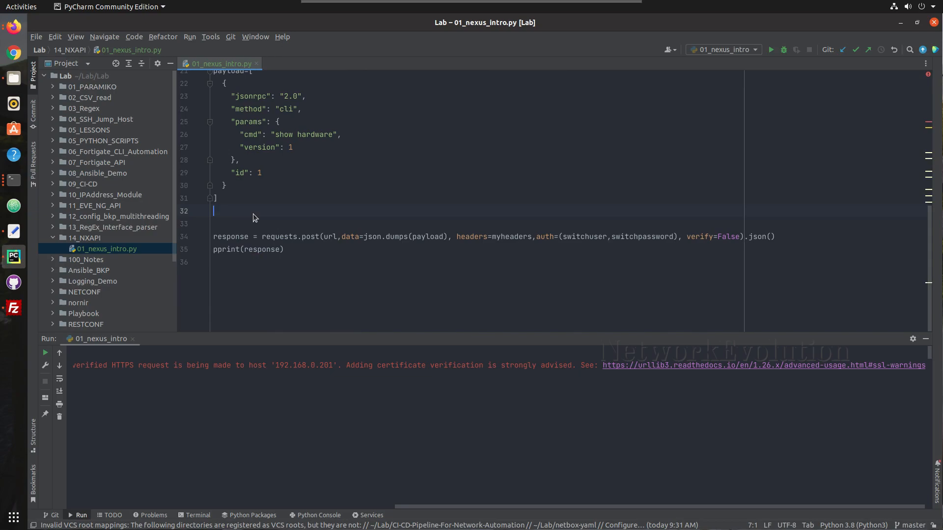
right_click(252, 211)
left_click(290, 332)
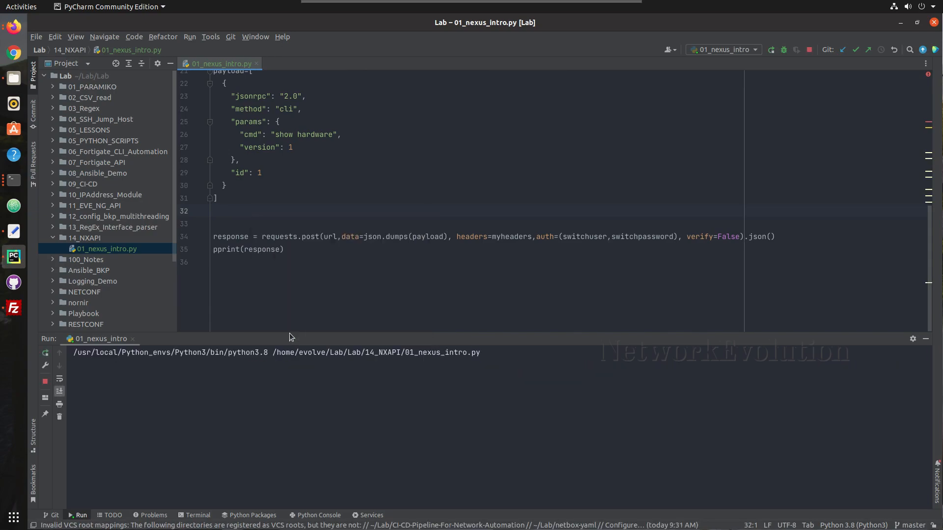
Review the warning-free show hardware output and close the Run panel
left_click(256, 387)
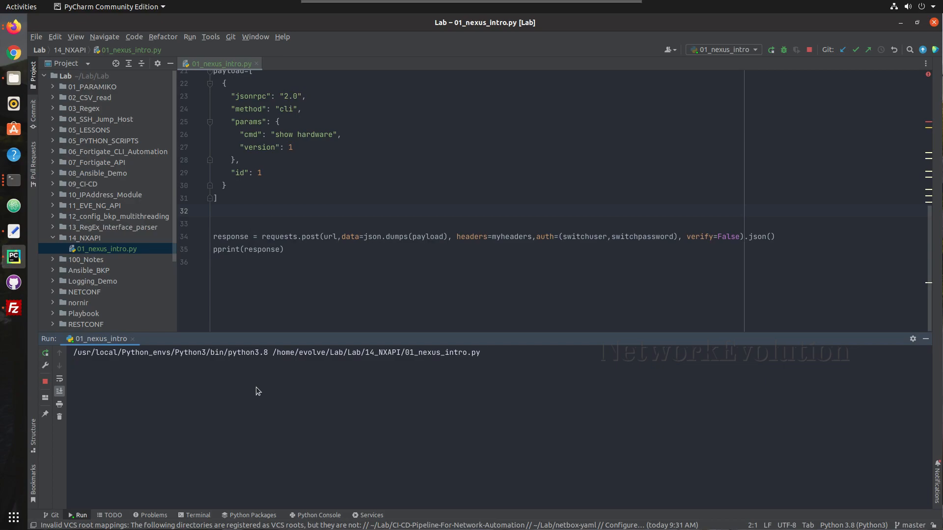
scroll(247, 423, "up", 20)
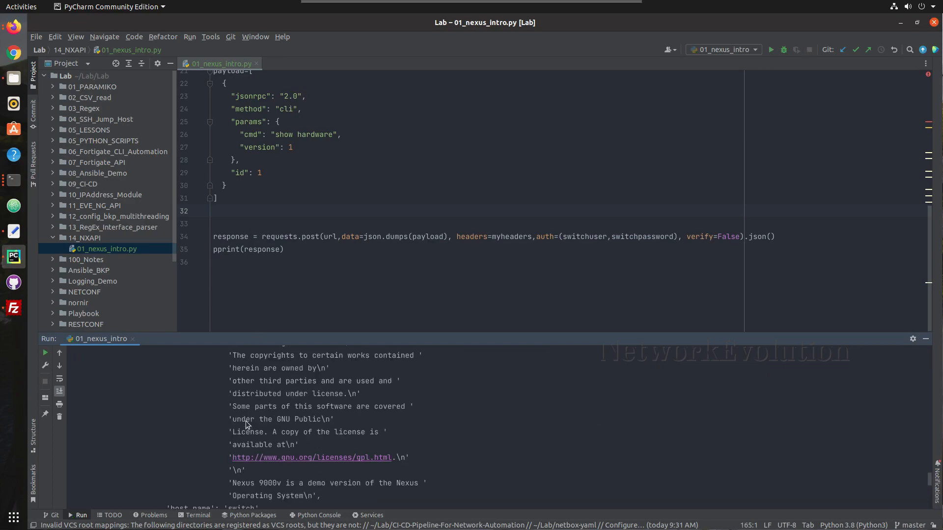
scroll(246, 425, "up", 10)
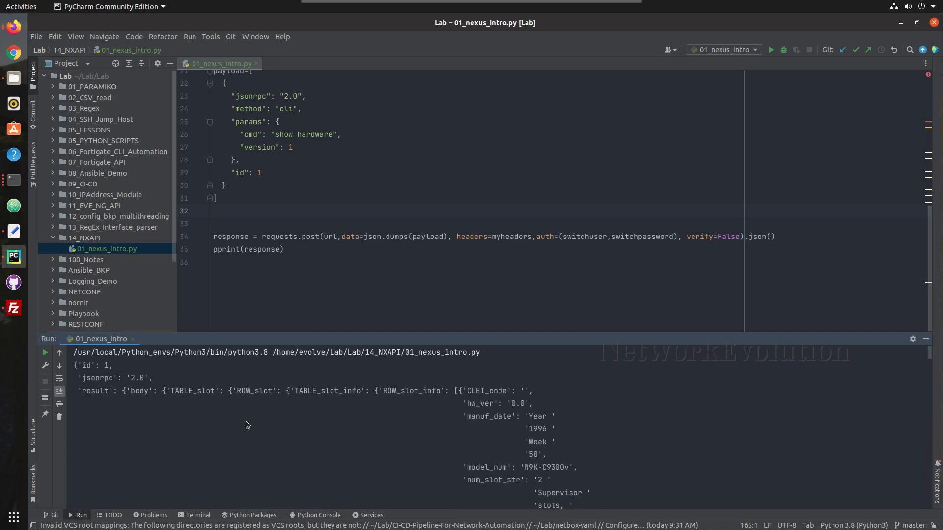
left_click_drag(99, 378, 194, 393)
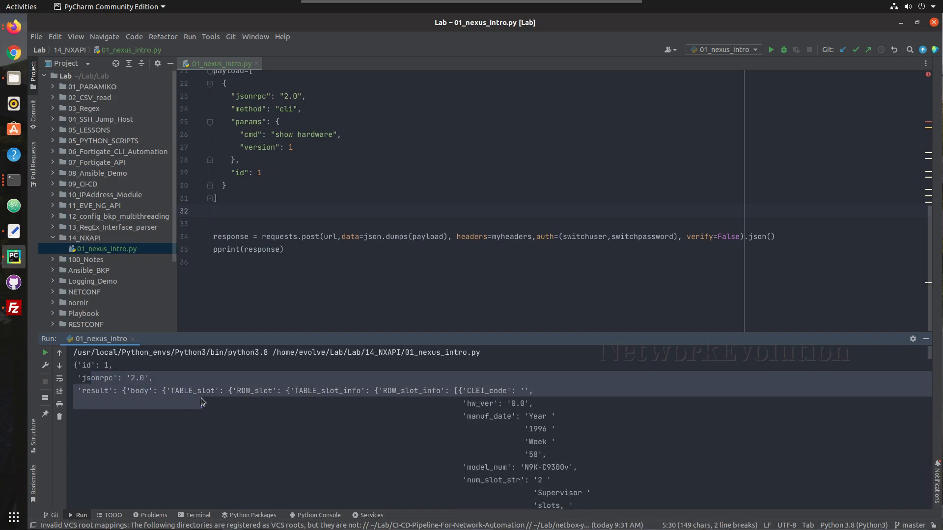
left_click(284, 280)
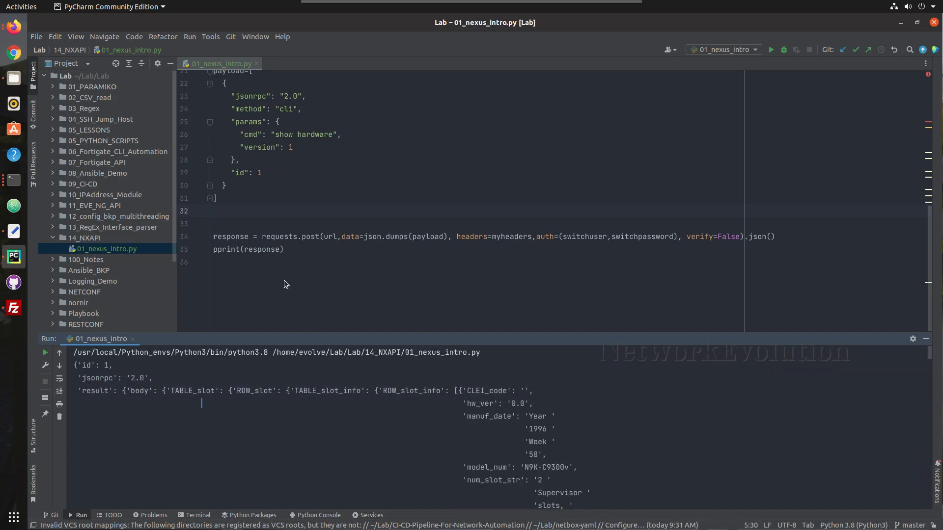
left_click(926, 339)
Look over the script and return to the end of the requests.post line
left_click(255, 394)
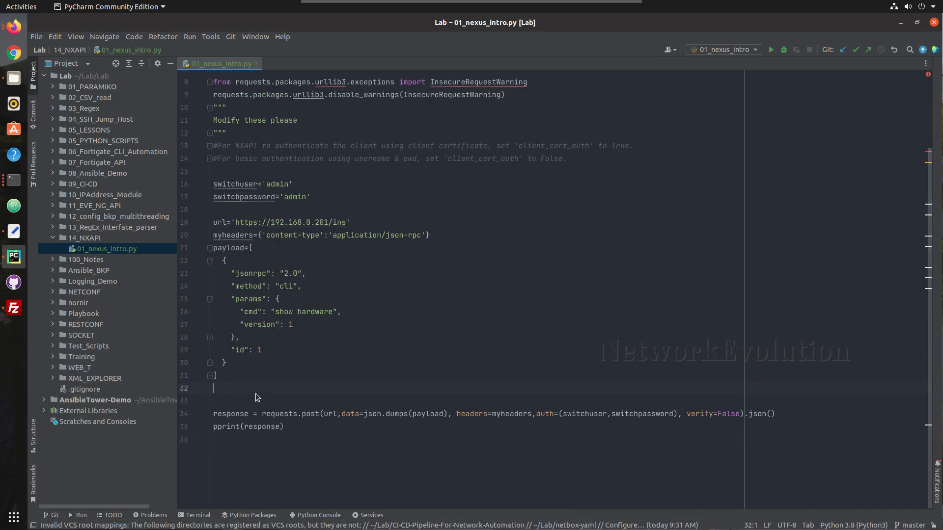
scroll(299, 291, "up", 3)
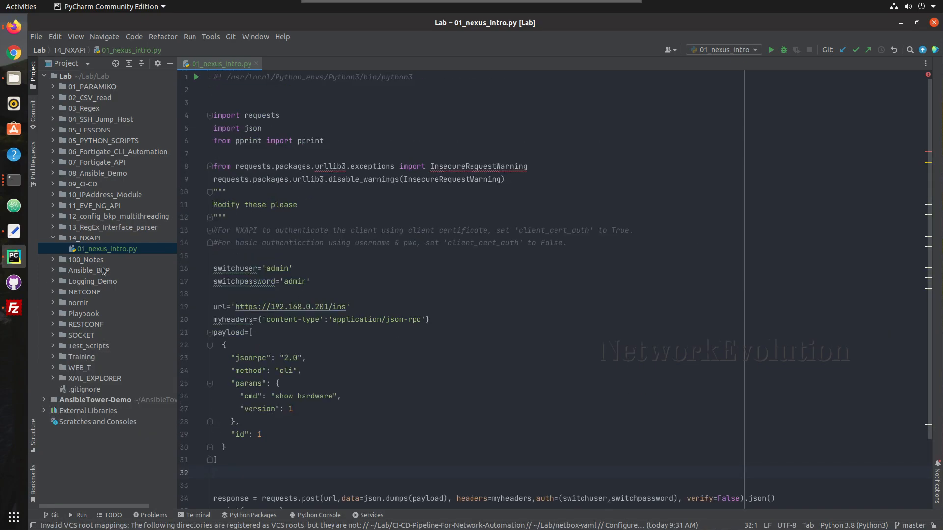
left_click(394, 390)
scroll(394, 390, "down", 2)
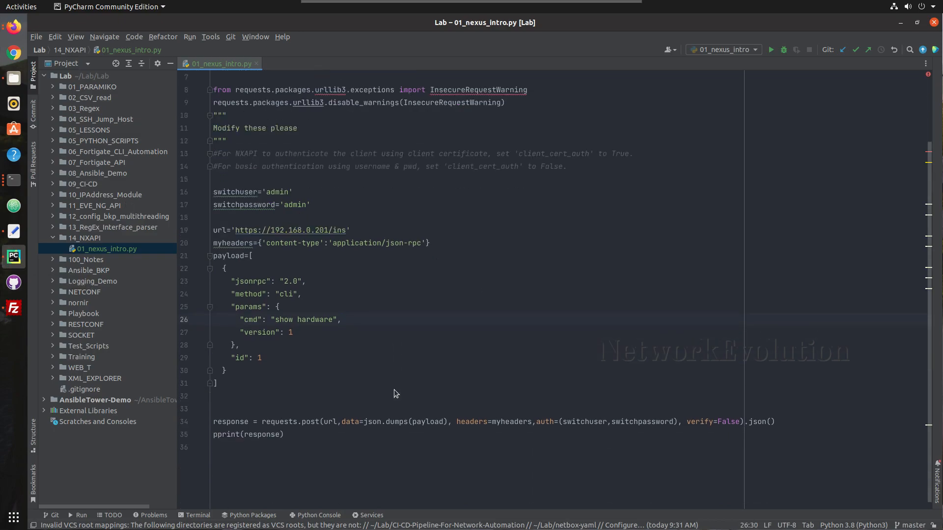
left_click(258, 392)
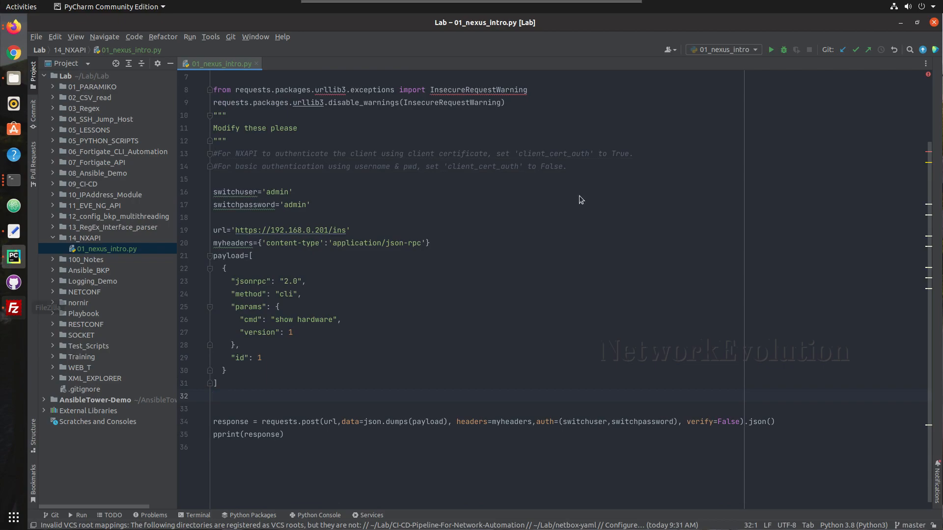
left_click(785, 426)
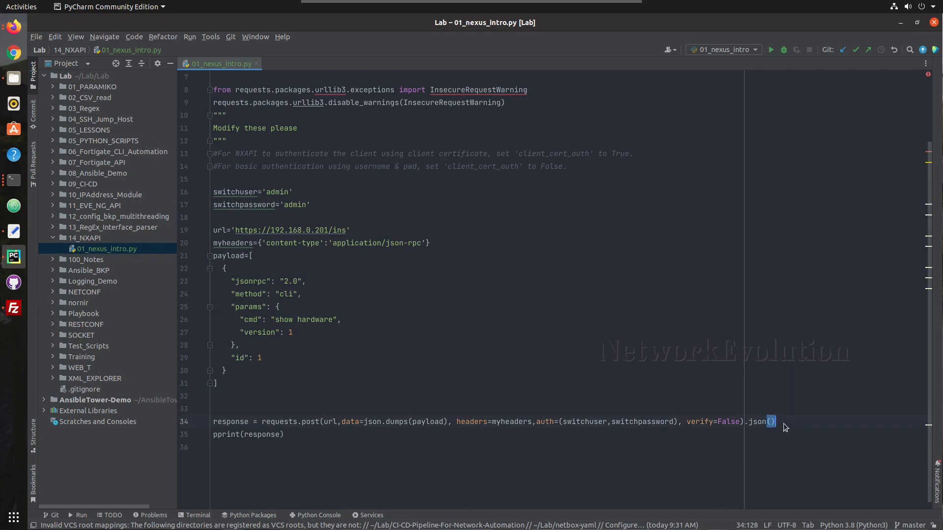
Remove .json() from the request line and rerun, getting <Response [200]>
key("shift+Down")
left_click(745, 422, "shift")
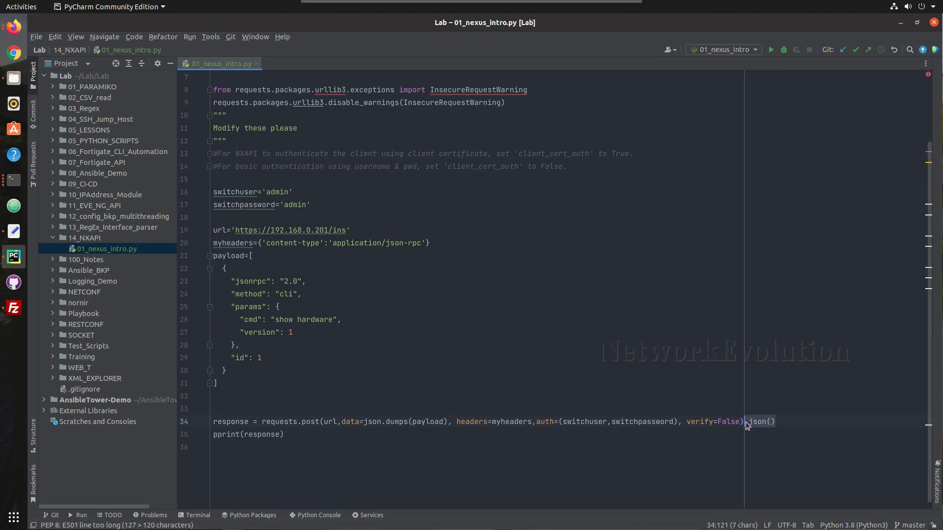
key("BackSpace")
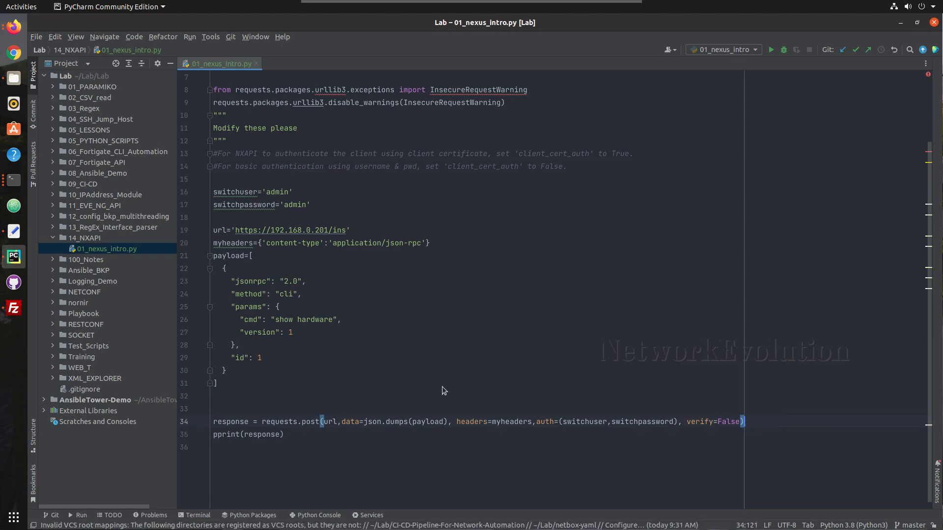
right_click(574, 435)
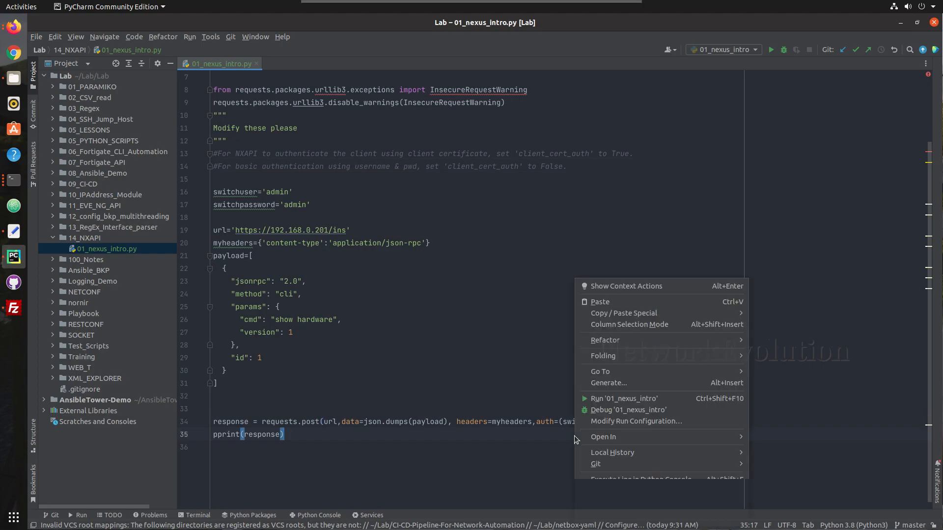
left_click(618, 399)
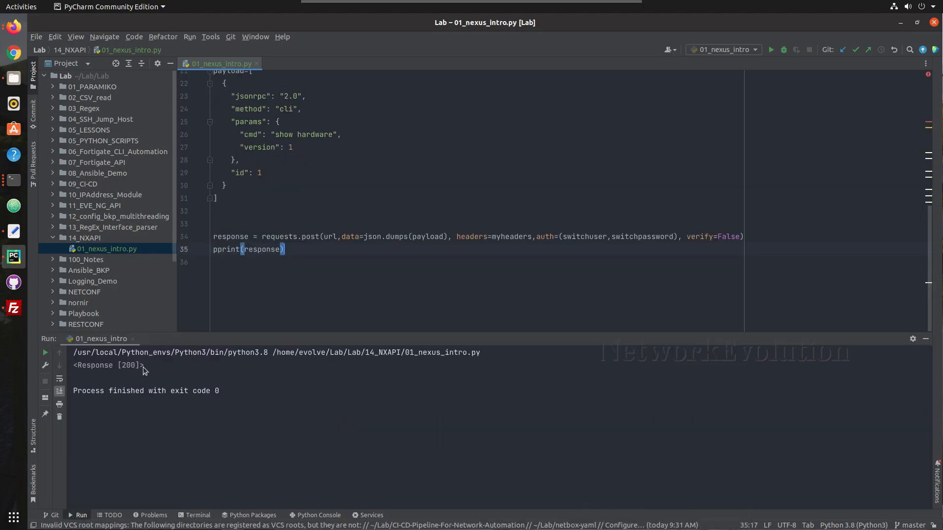
left_click_drag(145, 366, 65, 365)
left_click(318, 253)
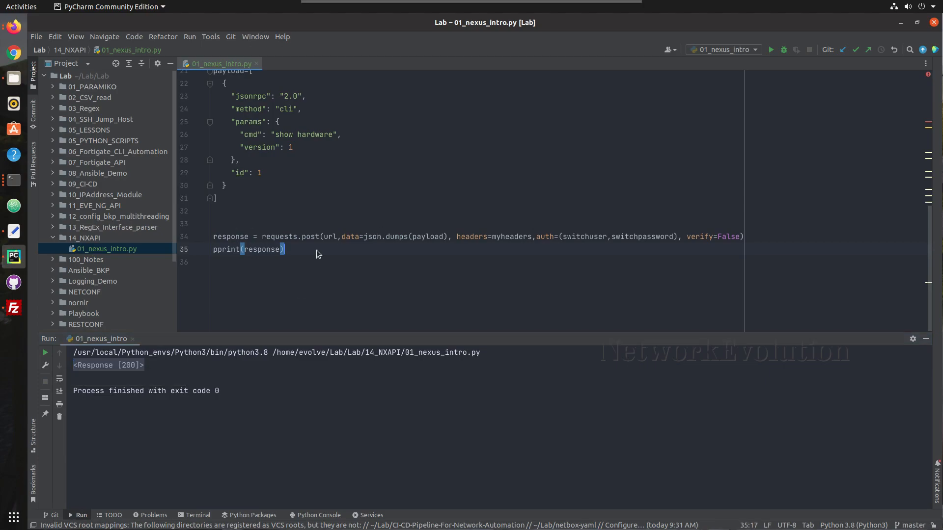
Add print(type(response)) and run to see the response's class
key("Return")
type("or")
key("BackSpace")
key("BackSpace")
key("BackSpace")
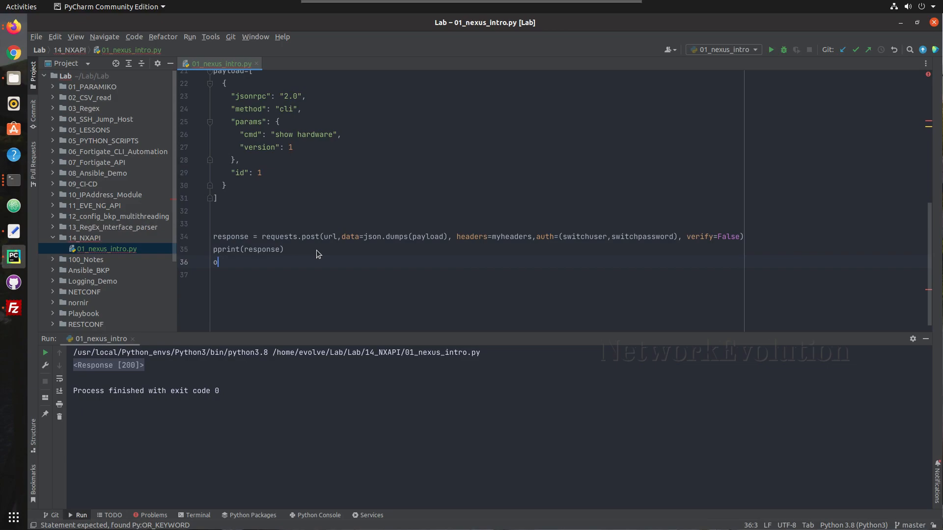
type("pr")
key("Return")
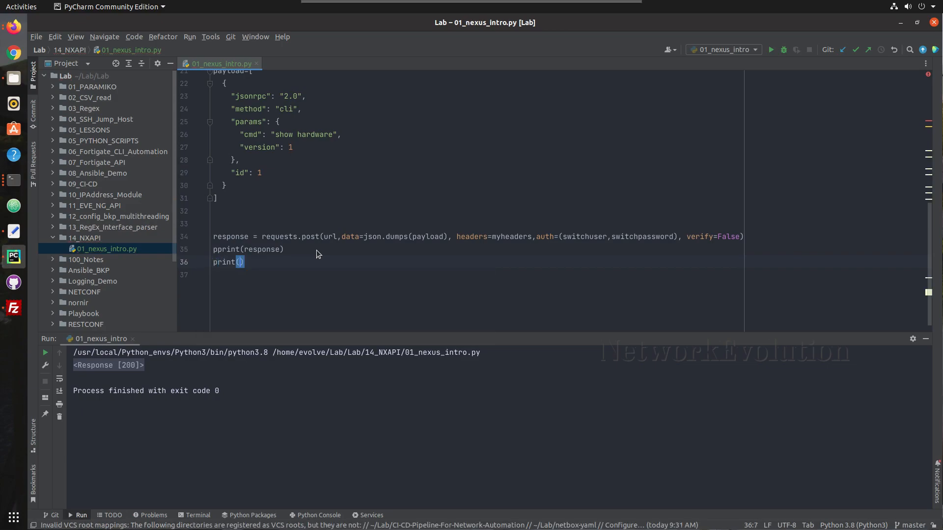
type("type")
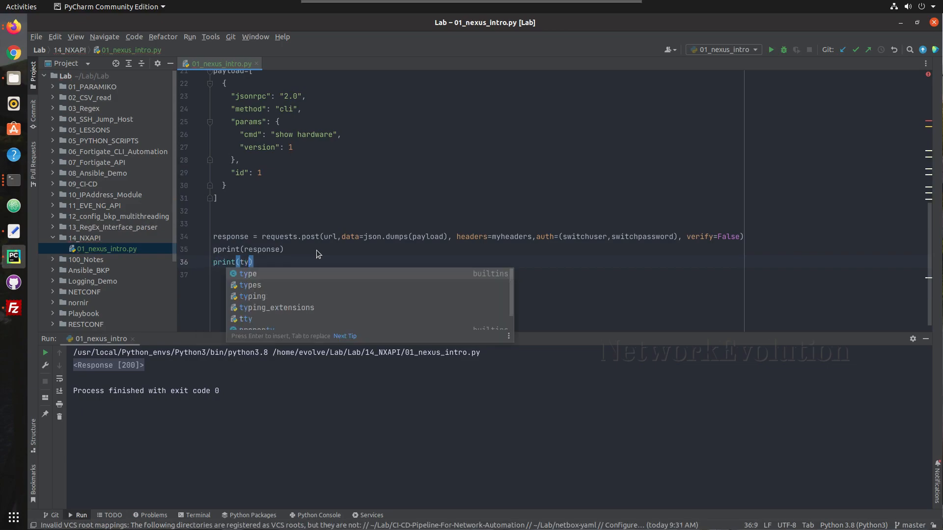
type("(re")
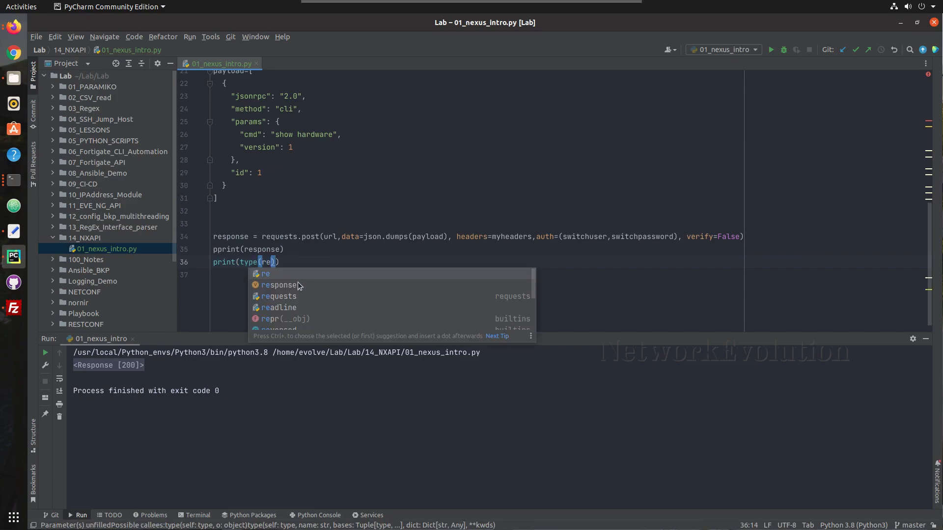
left_click(298, 284)
right_click(325, 279)
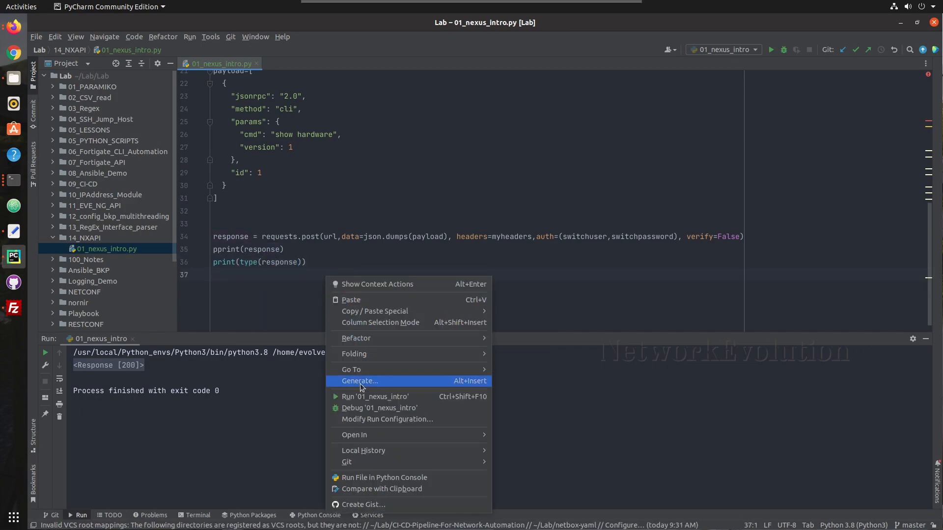
left_click(354, 397)
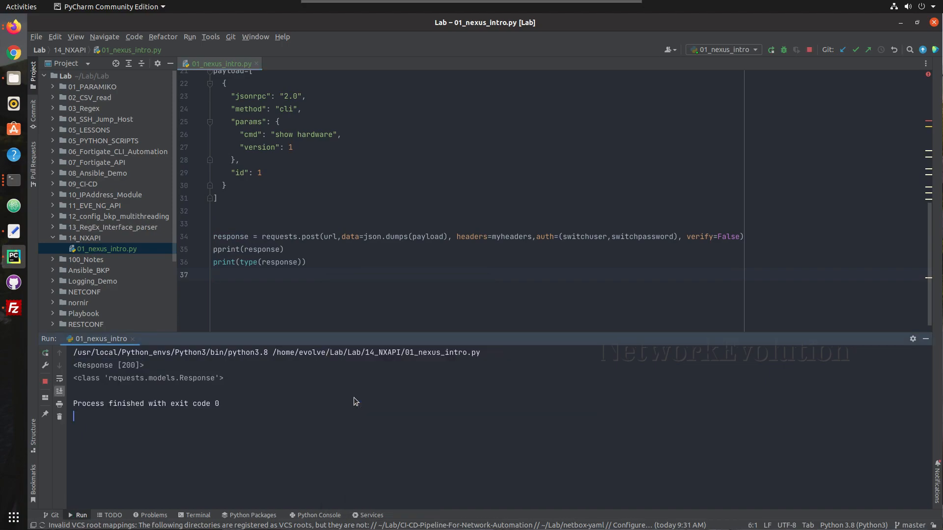
left_click_drag(230, 378, 122, 379)
left_click(123, 379)
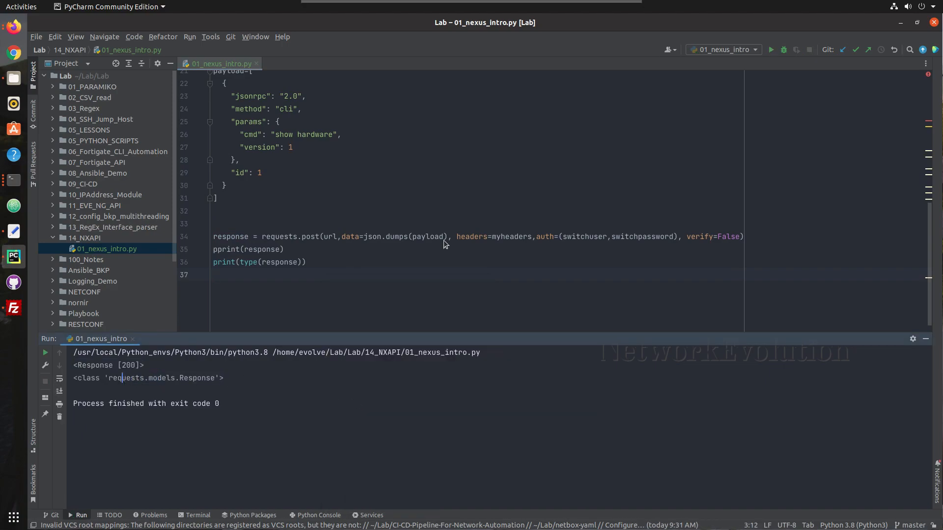
Append .status_code to the request, comment out the type line, and rerun to get 200
left_click(754, 238)
key("Return")
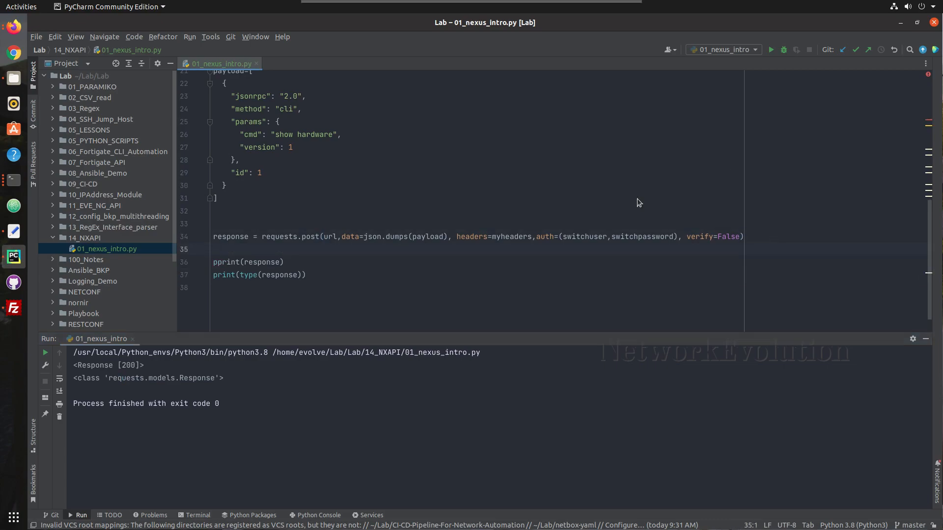
left_click(769, 237)
type(".")
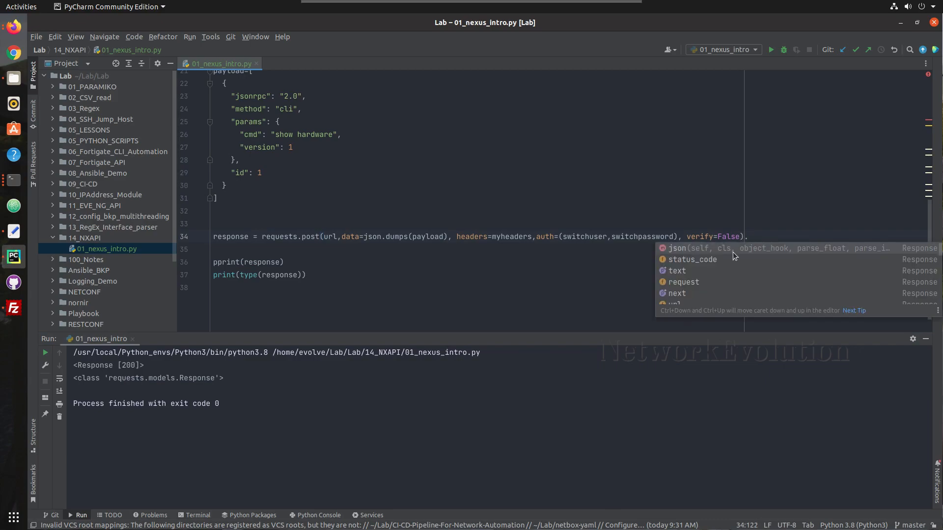
left_click(709, 259)
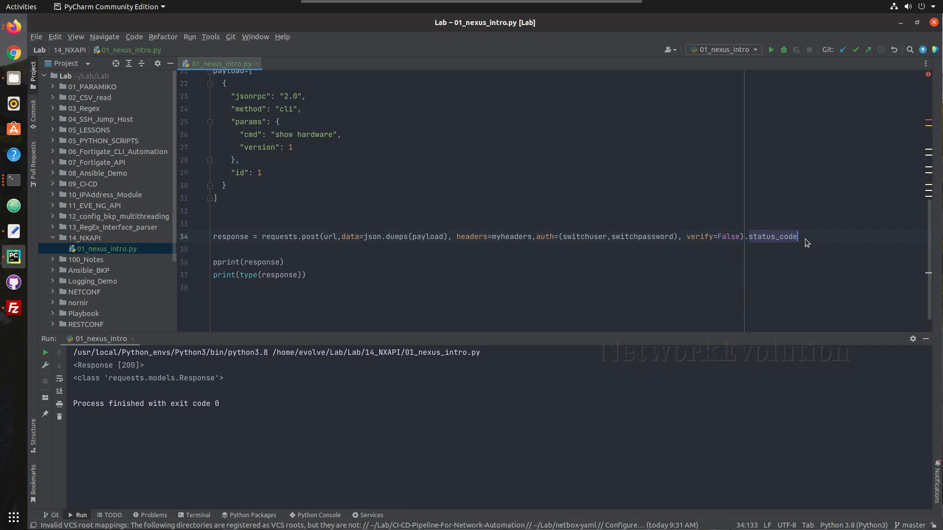
left_click(308, 271)
key("ctrl+slash")
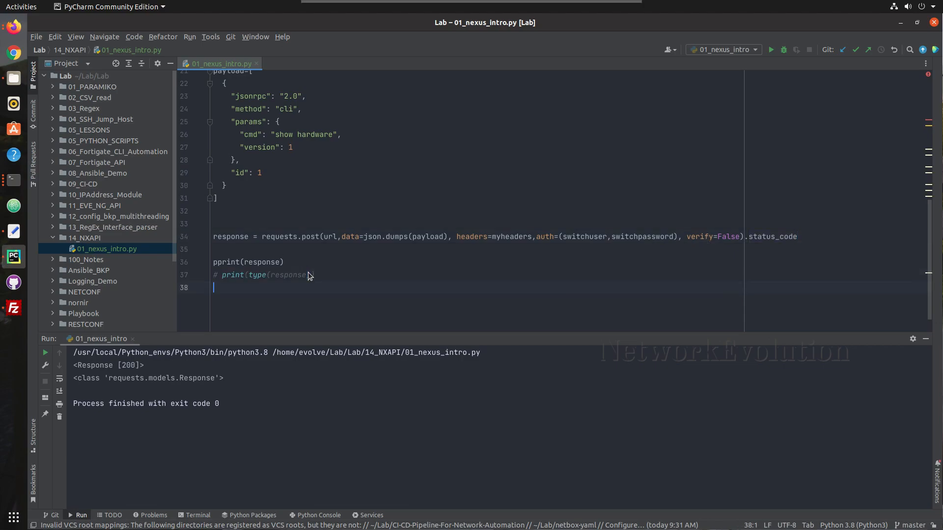
right_click(290, 243)
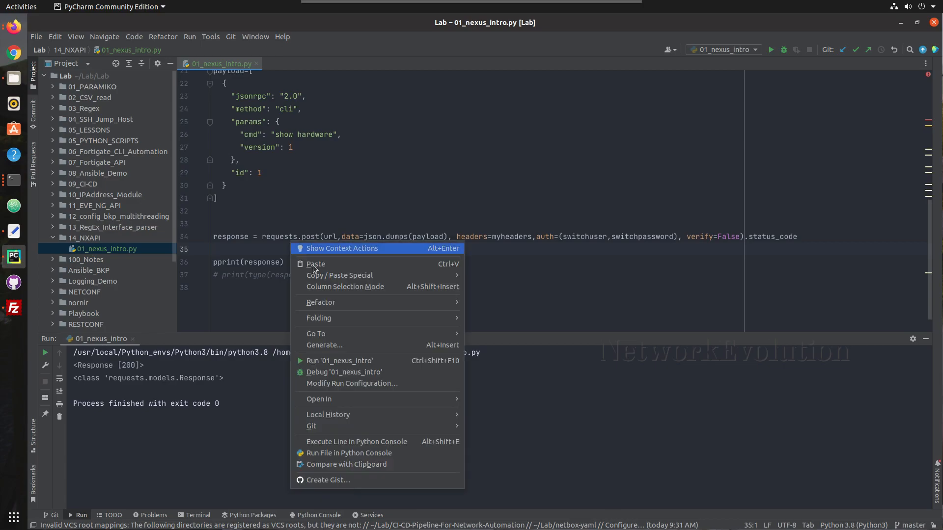
left_click(329, 362)
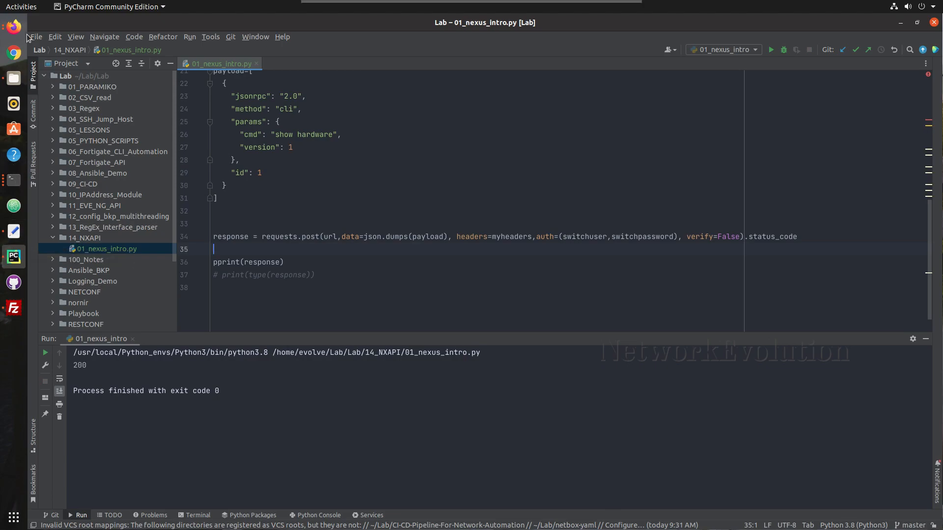
Check the NX-API Sandbox response in Firefox, then return to PyCharm
left_click(14, 26)
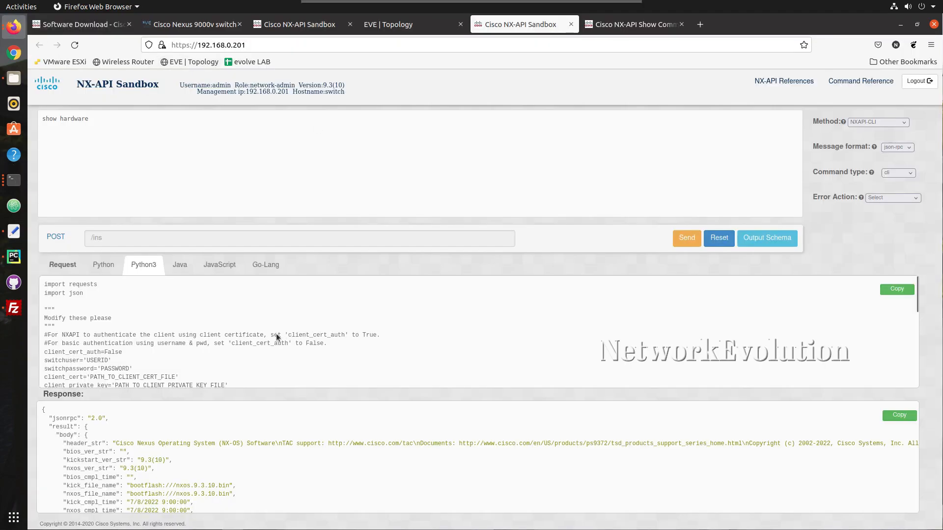
scroll(242, 440, "down", 5)
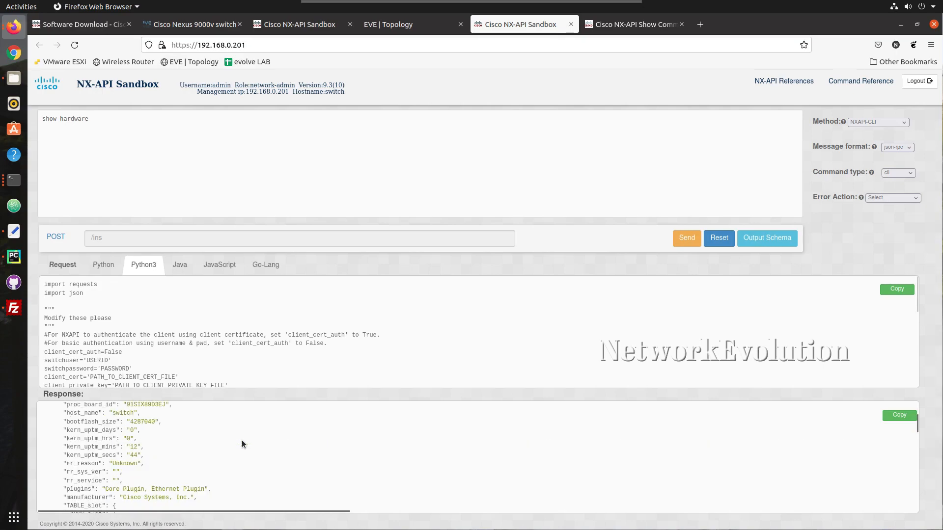
left_click(901, 26)
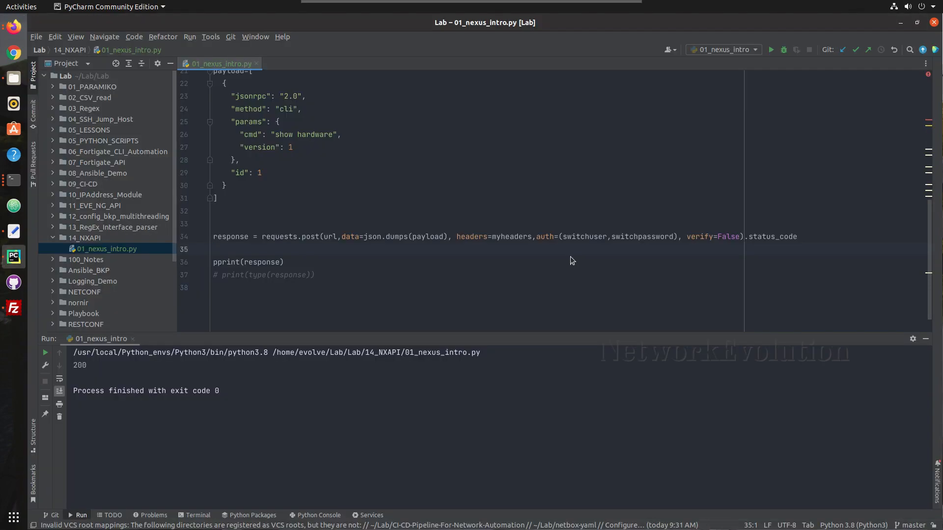
Replace .status_code with .text and rerun to print the raw JSON, then start editing the attribute again
left_click(248, 215)
left_click_drag(805, 237, 751, 239)
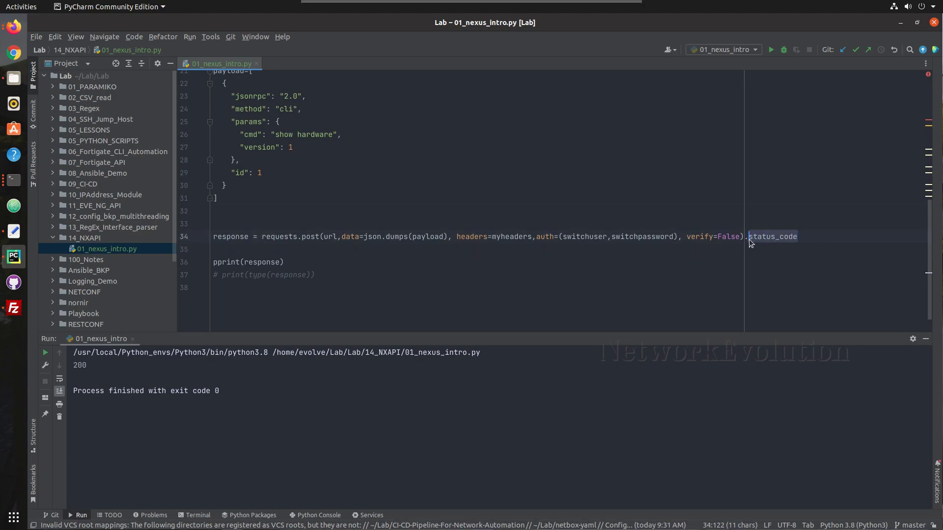
type("text")
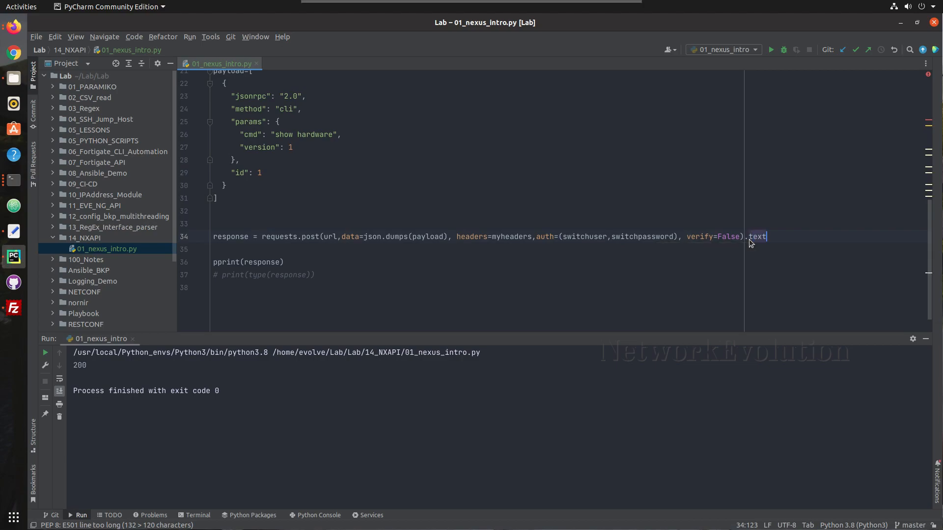
left_click(638, 265)
right_click(638, 265)
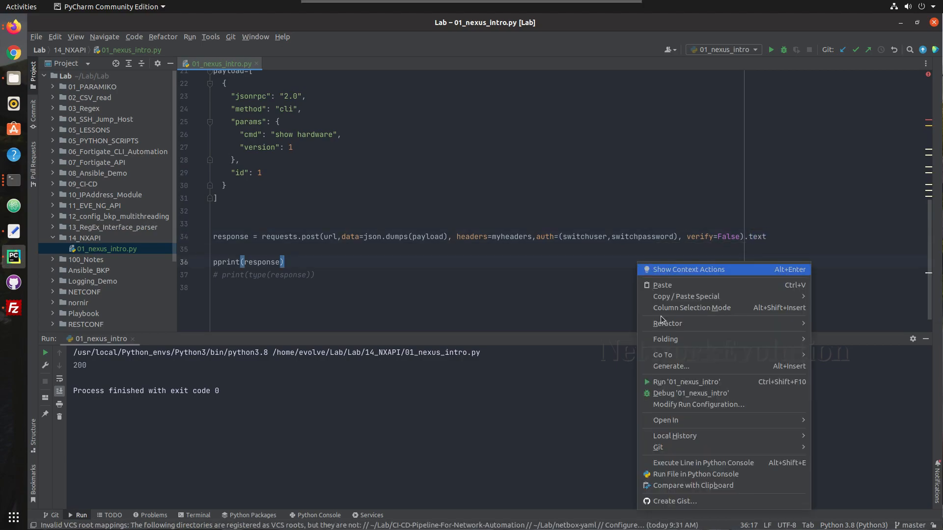
left_click(669, 382)
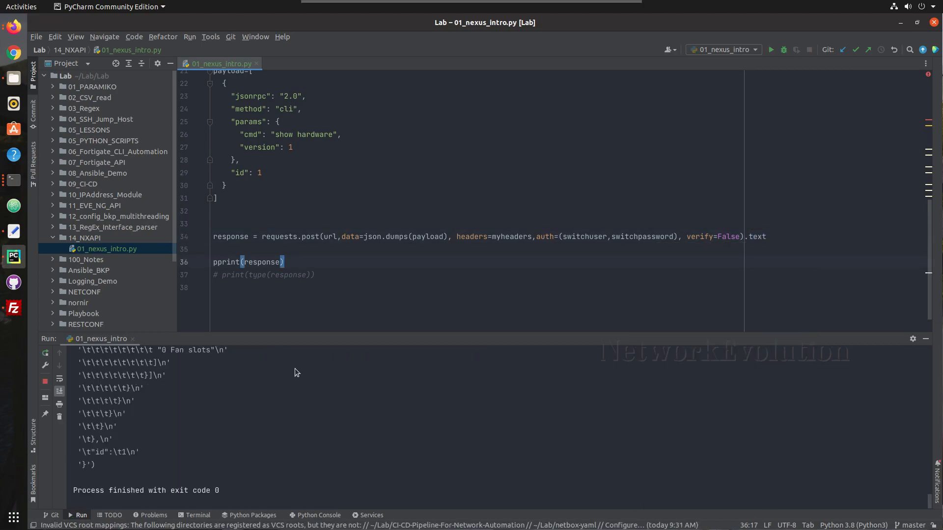
scroll(229, 414, "up", 15)
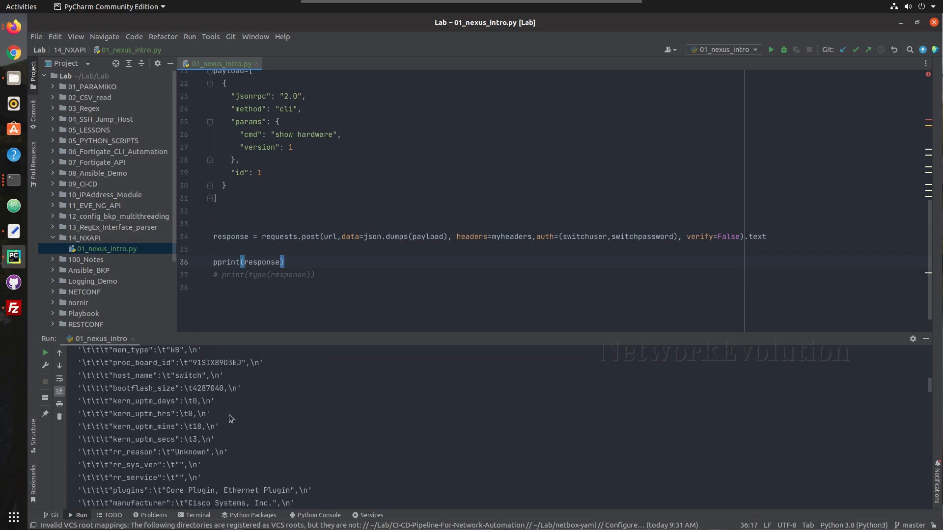
left_click_drag(779, 236, 746, 240)
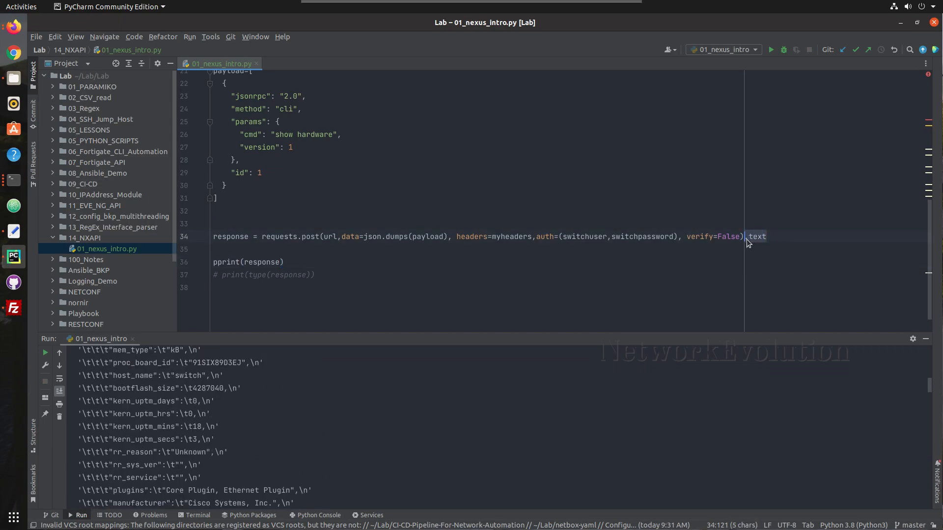
type("j")
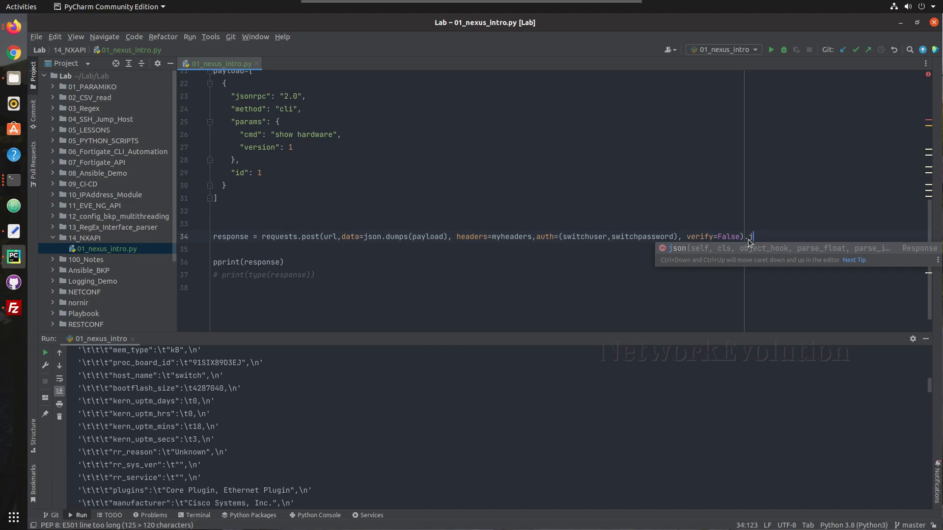
Restore .json() on the request line and uncomment print(type(response)) on line 37
key("Return")
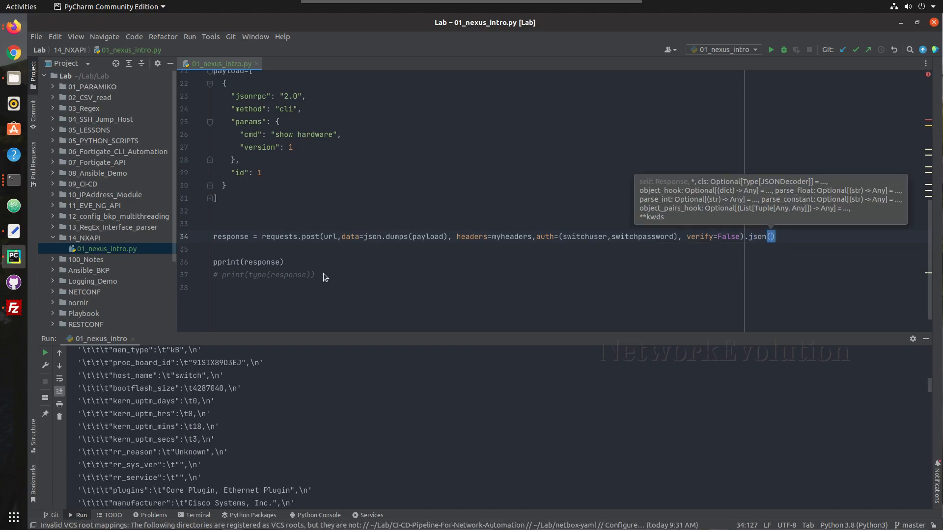
left_click(323, 275)
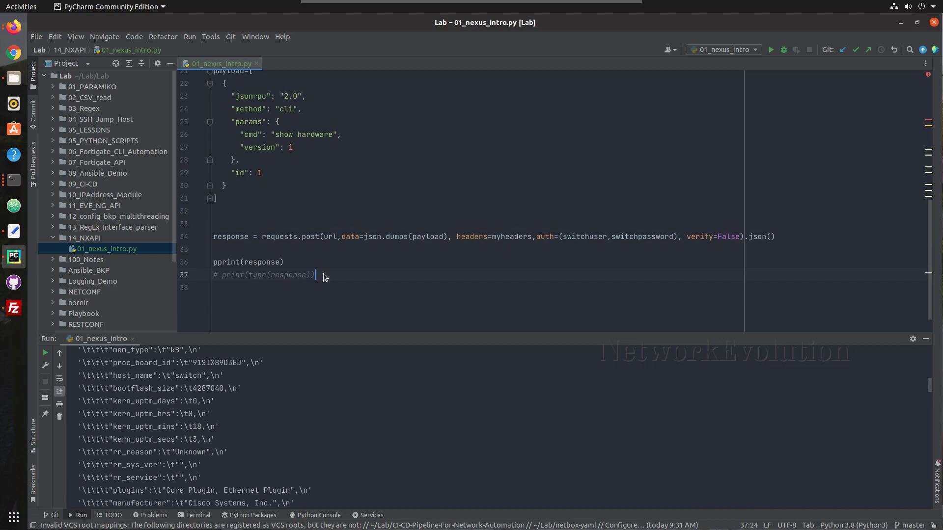
key("ctrl+slash")
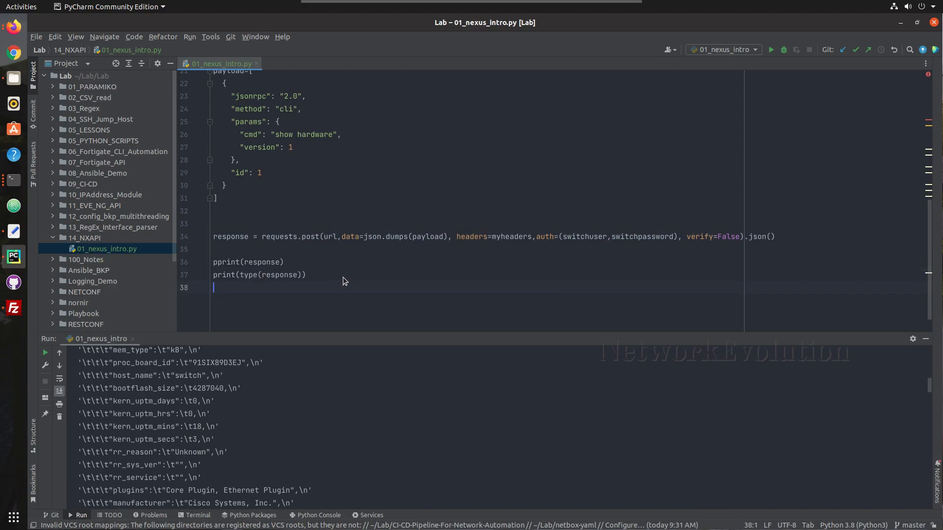
Run 01_nexus_intro, confirm it prints <class 'dict'>, and hide the Run panel
right_click(318, 255)
left_click(366, 376)
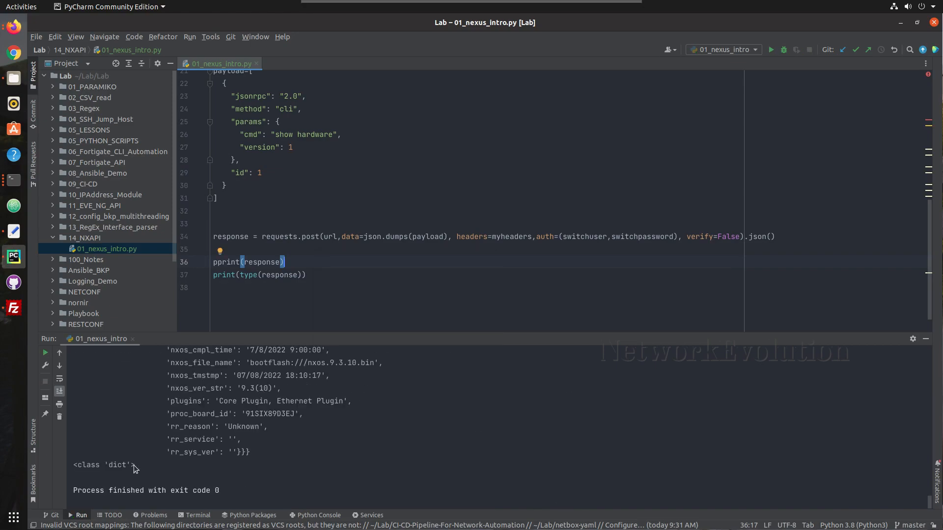
left_click_drag(135, 464, 73, 465)
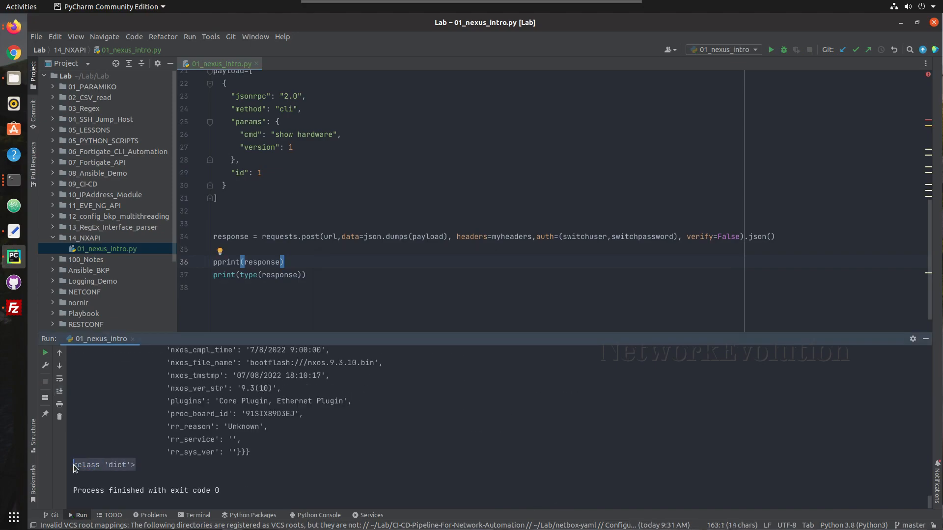
left_click(148, 472)
left_click_drag(136, 465, 73, 465)
left_click(355, 274)
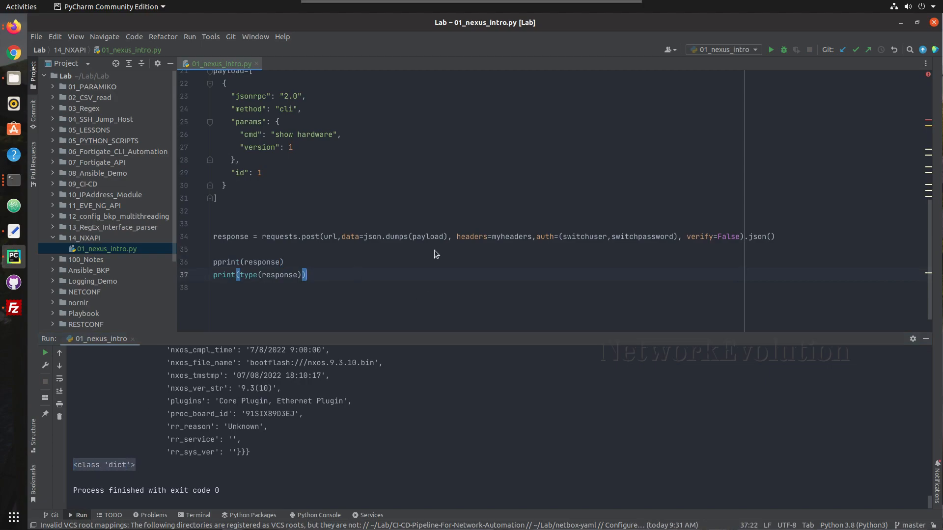
left_click(925, 339)
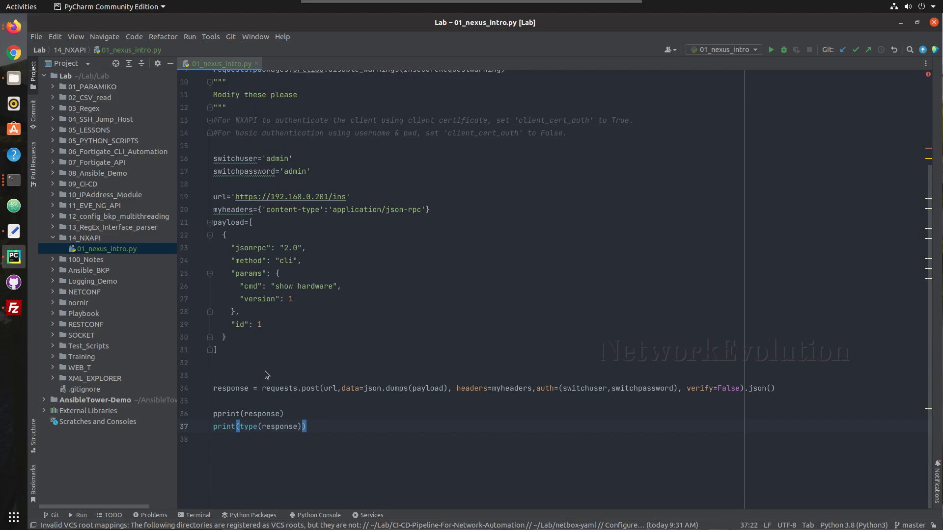
Change pprint(response) to print(response) and delete the print(type(response)) line
left_click(258, 411)
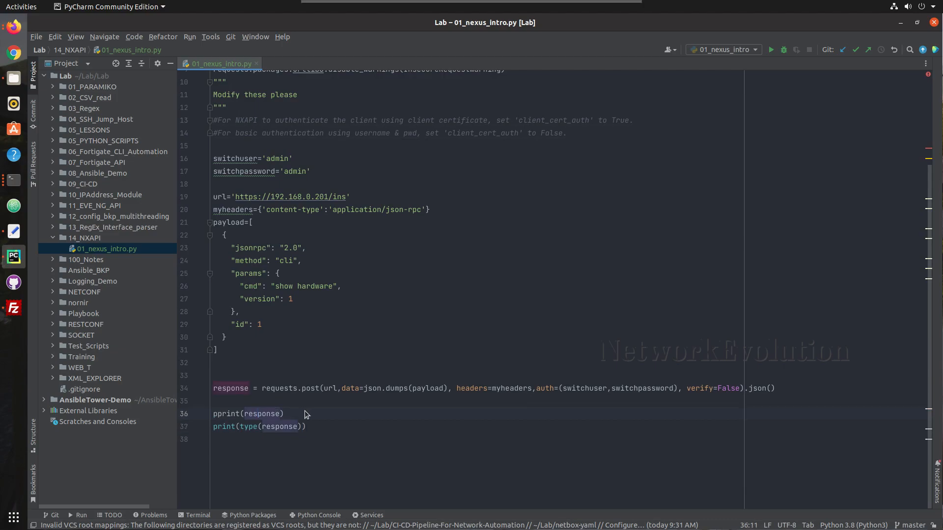
left_click(286, 395)
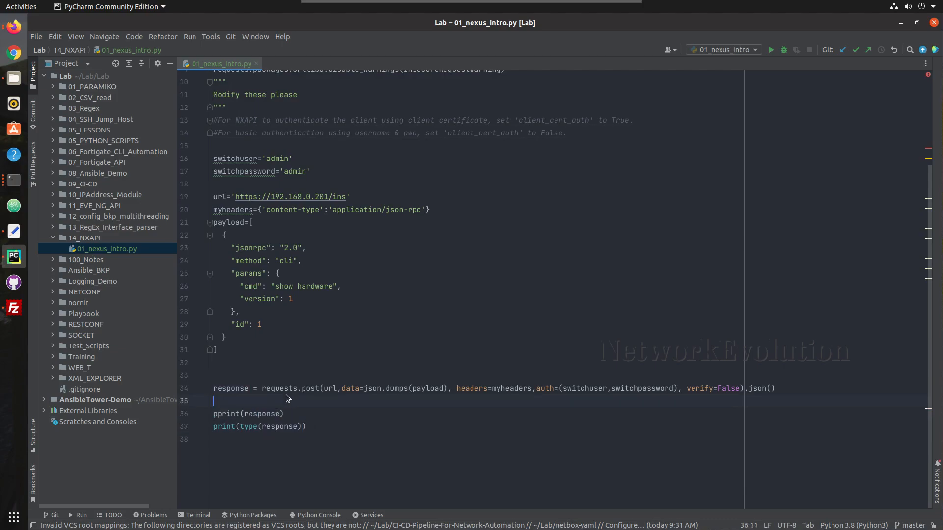
left_click(219, 414)
key("BackSpace")
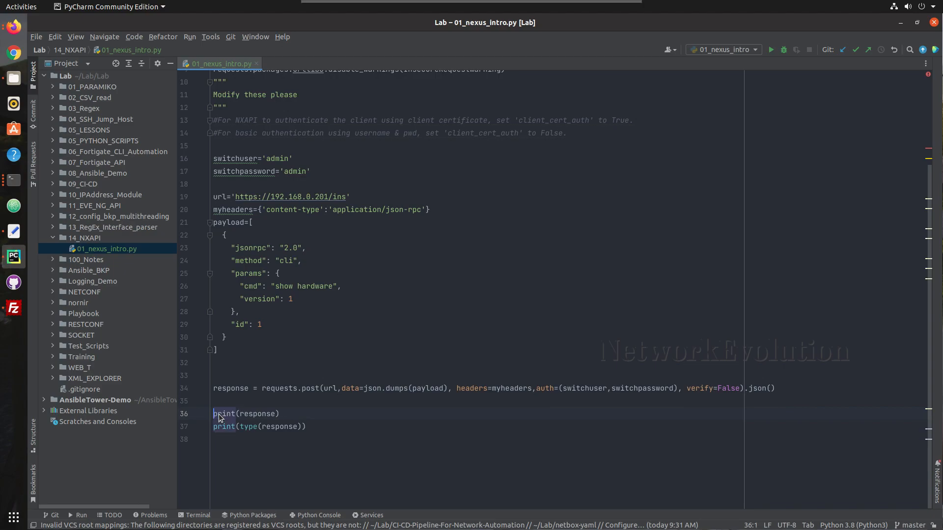
left_click_drag(314, 427, 208, 431)
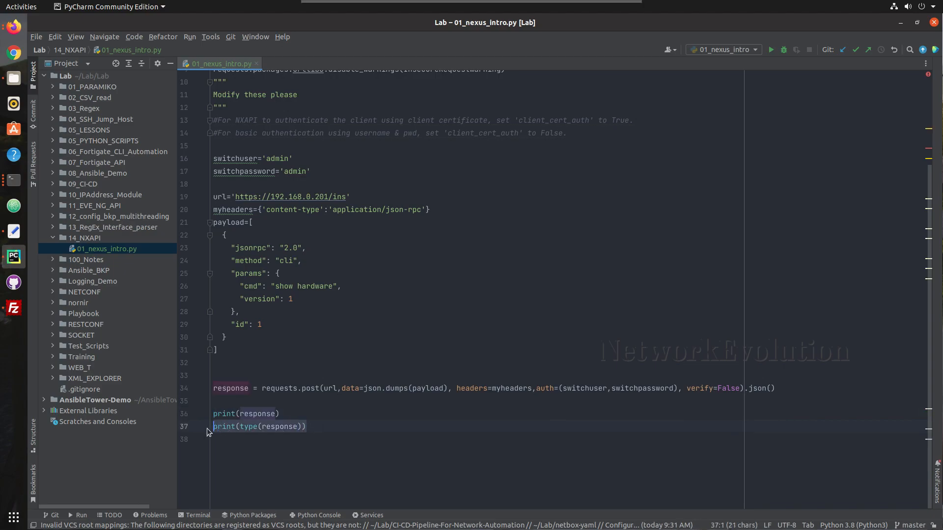
key("BackSpace")
Rerun 01_nexus_intro to see the one-line response dict, then add a line below print(response)
right_click(234, 402)
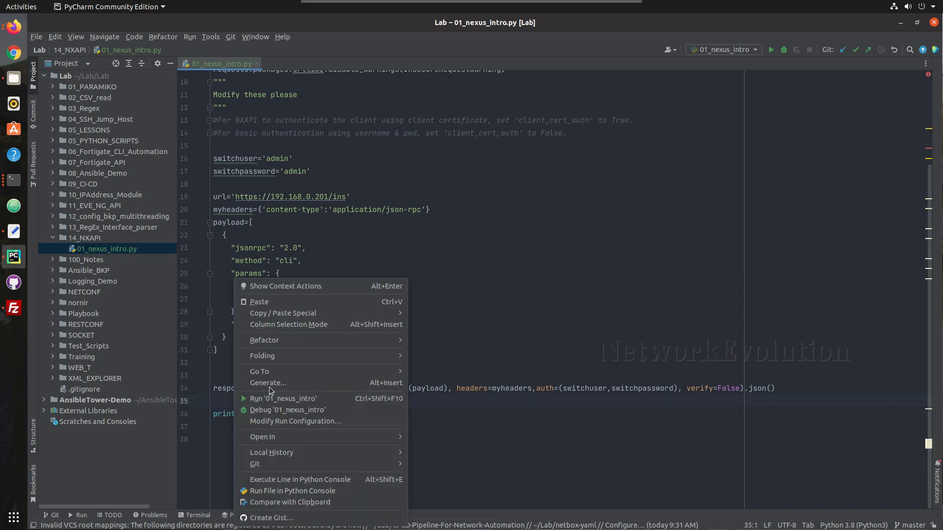
left_click(277, 398)
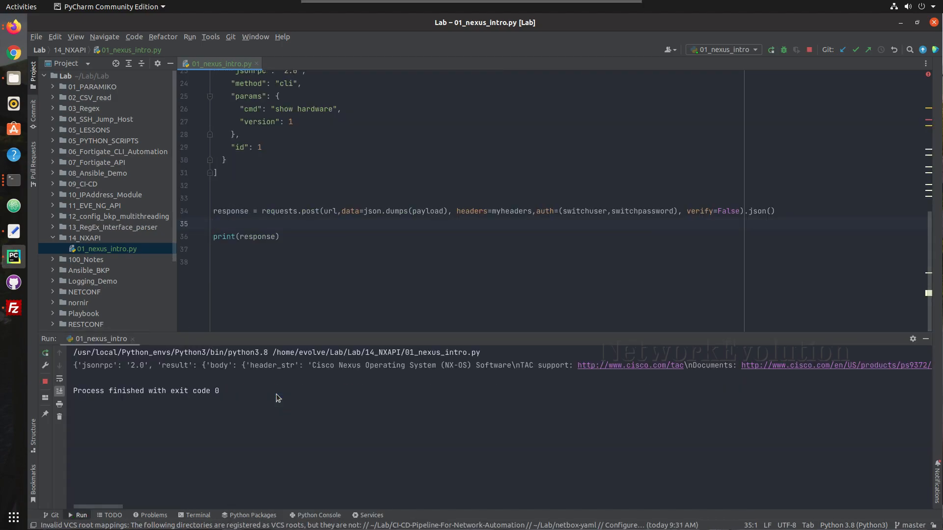
scroll(175, 382, "right", 6)
scroll(176, 381, "left", 6)
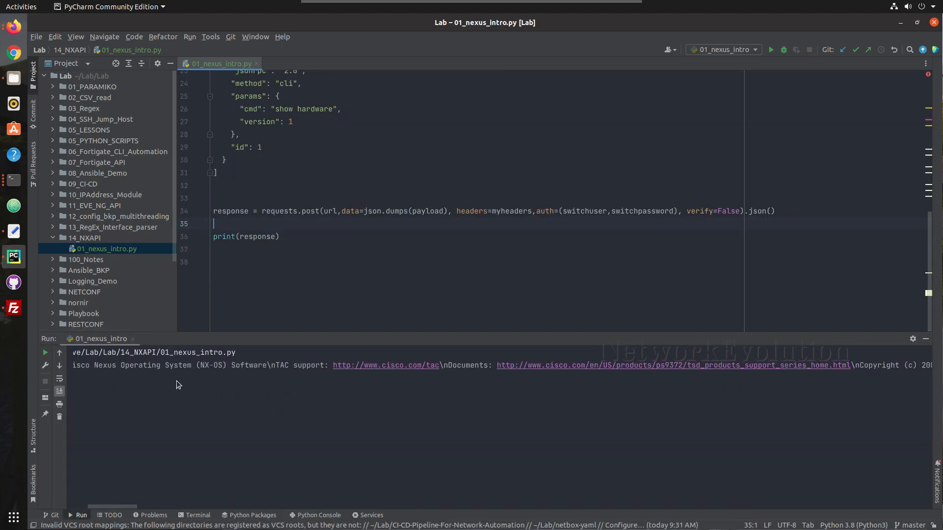
left_click(324, 237)
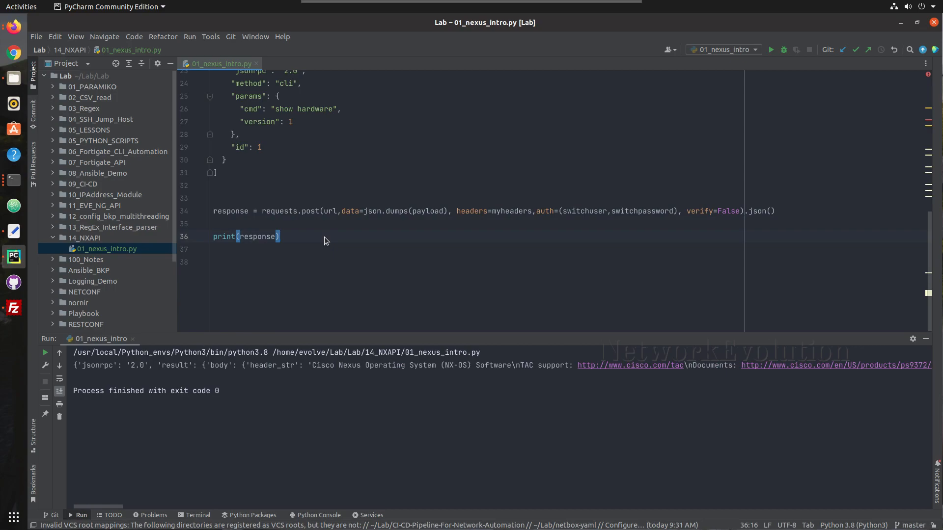
key("Return")
scroll(309, 231, "down", 1)
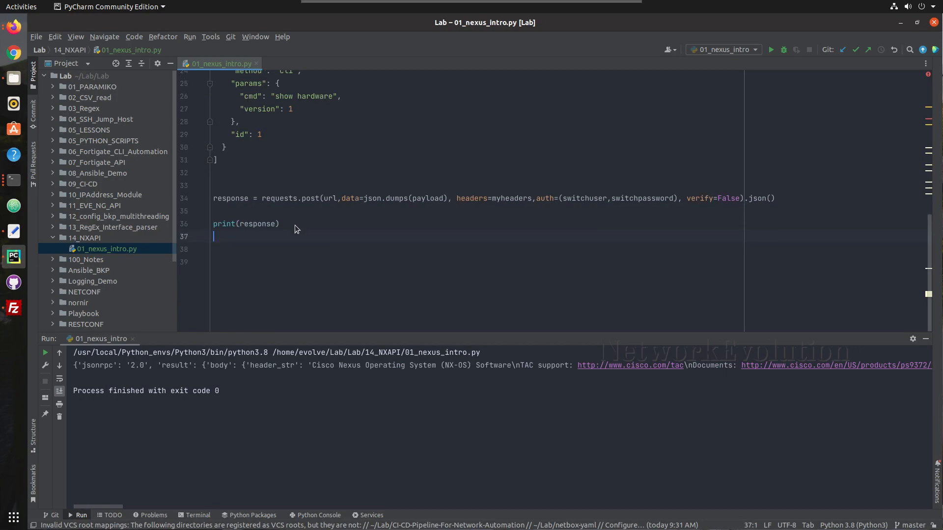
Start a new print(response[ statement on the empty line
type("pr")
key("Return")
type("re")
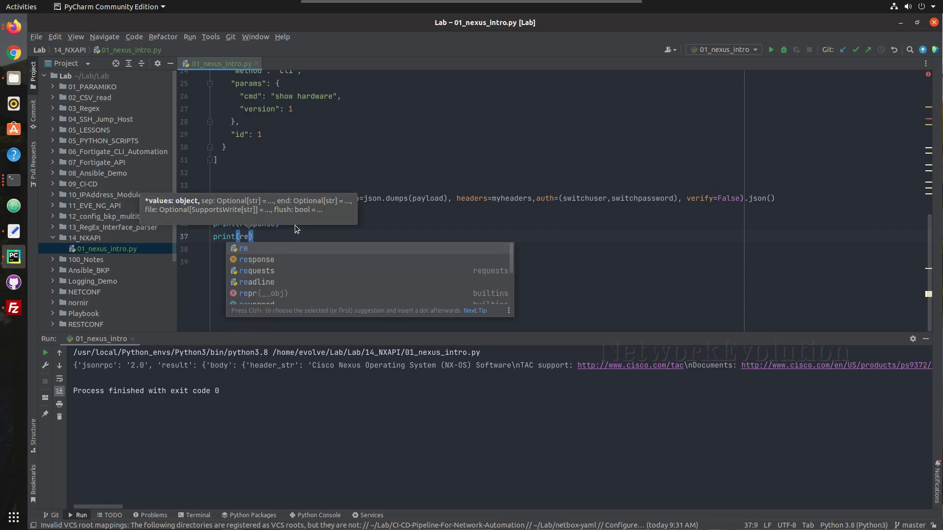
key("Down")
key("Return")
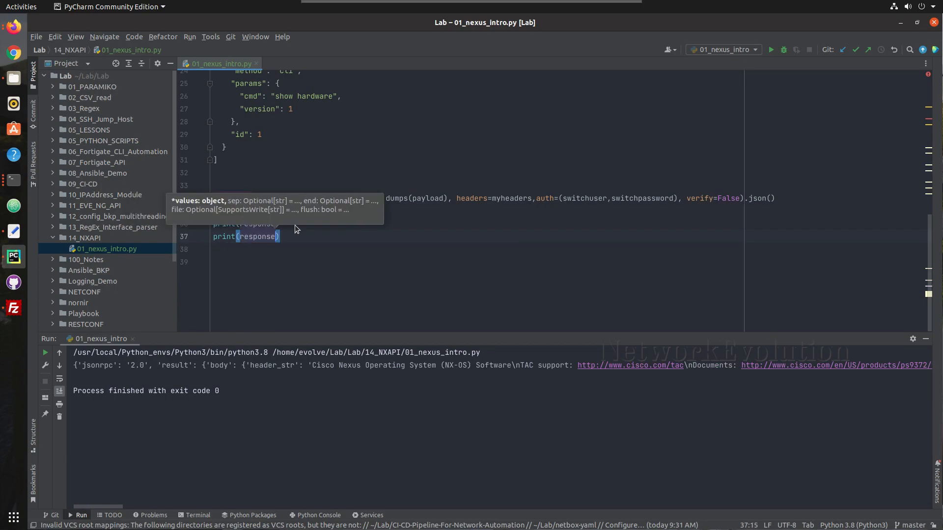
type("[")
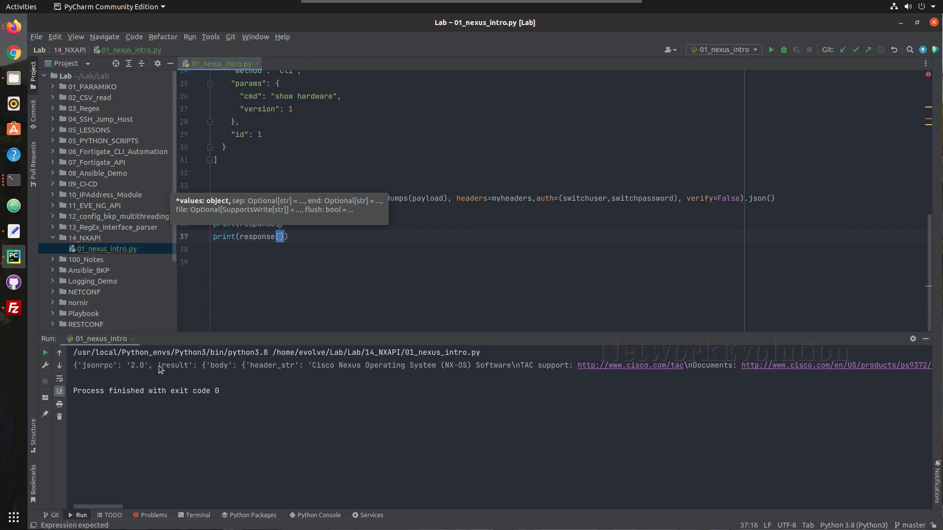
Add the 'result' and 'body' keys to the response lookup, checking them in the output
left_click_drag(158, 367, 195, 367)
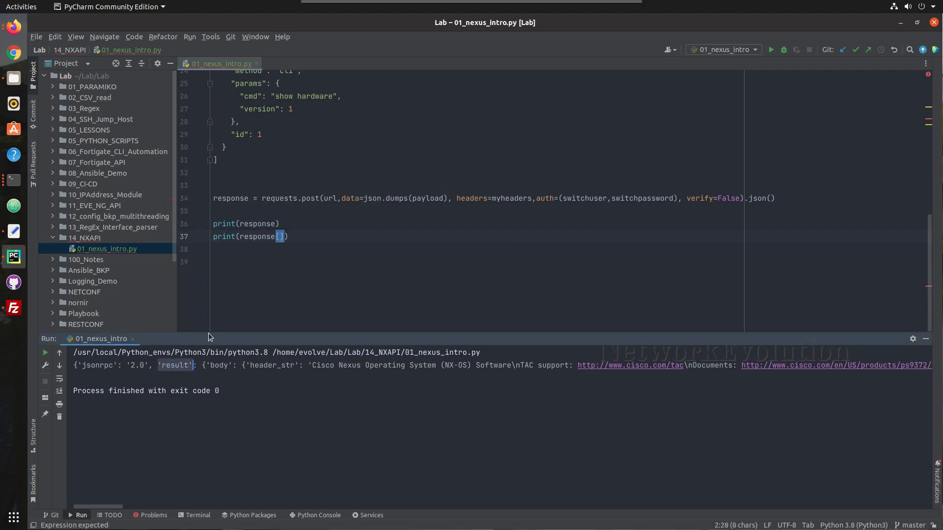
left_click(280, 239)
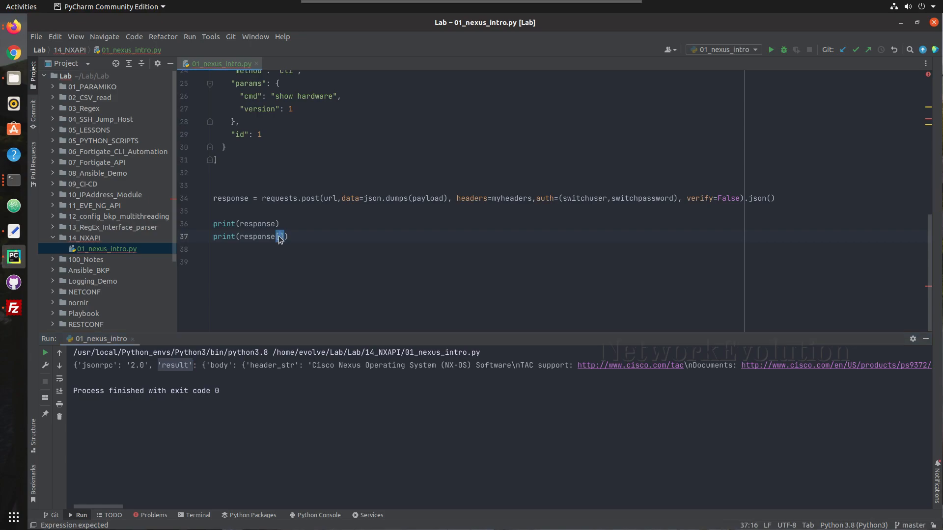
type("'result")
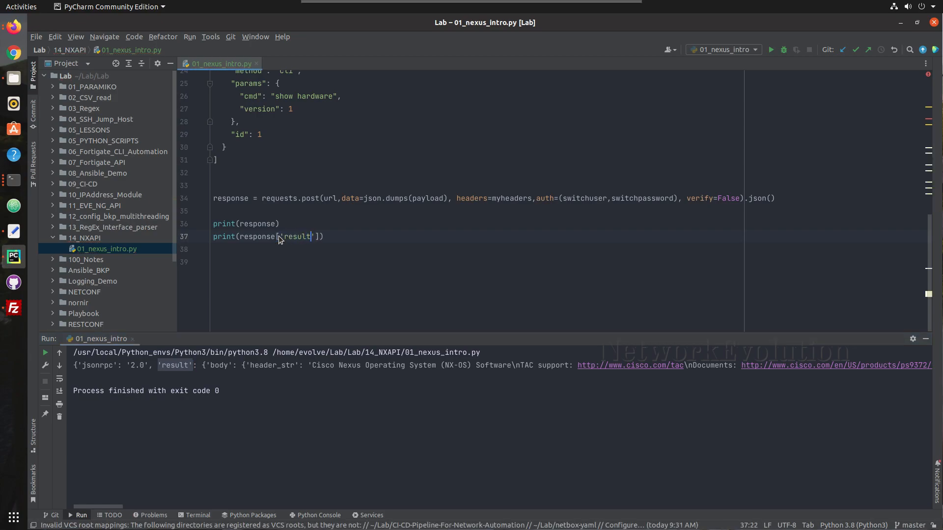
type("'][")
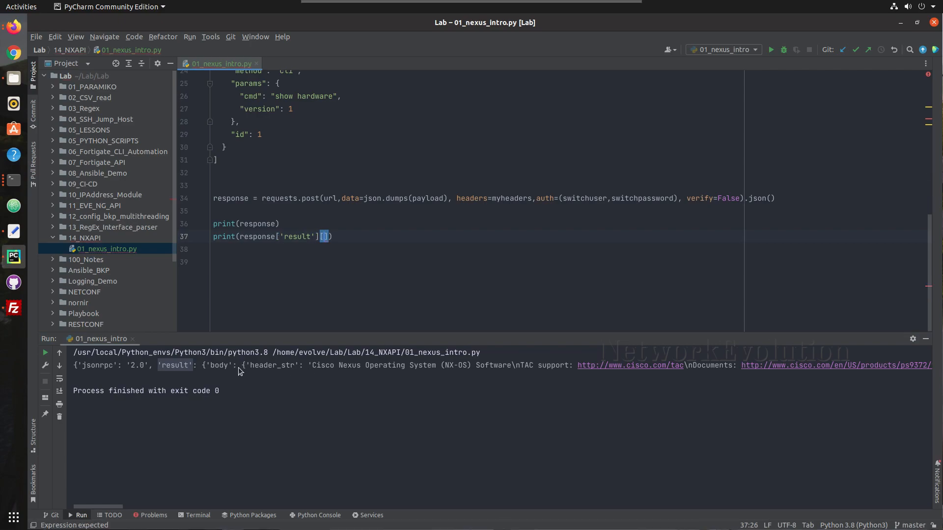
left_click_drag(241, 367, 210, 366)
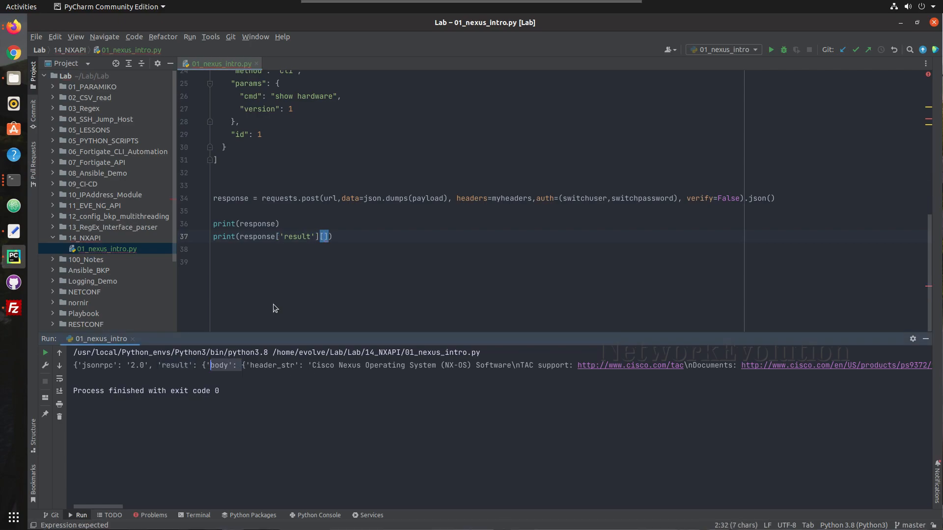
left_click(324, 241)
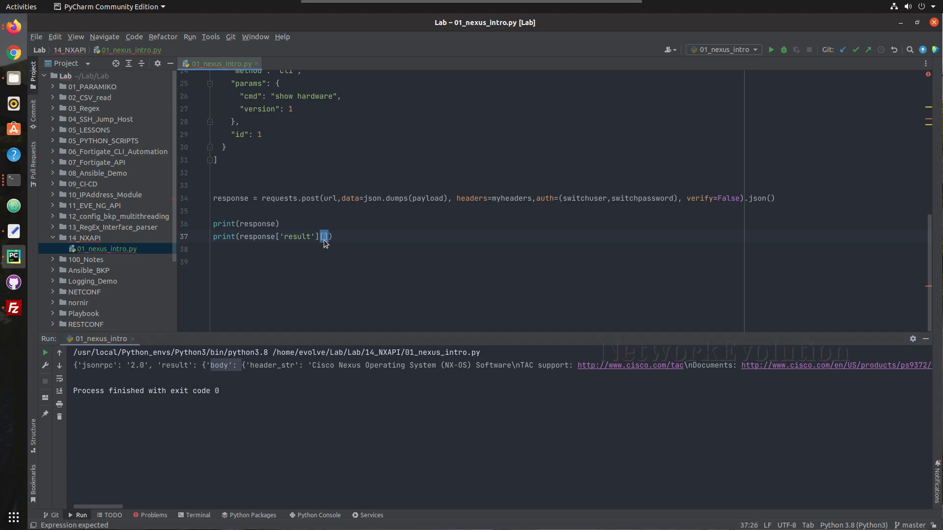
type("'body")
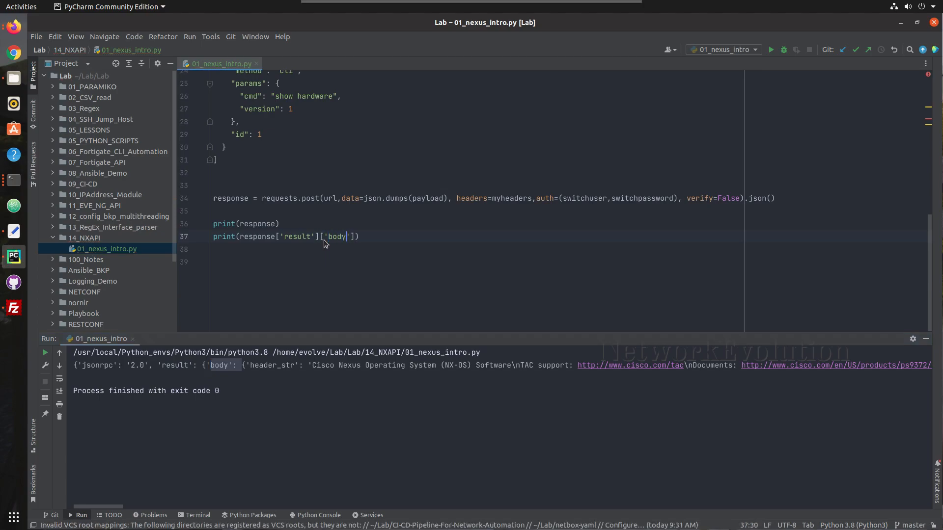
type("'][")
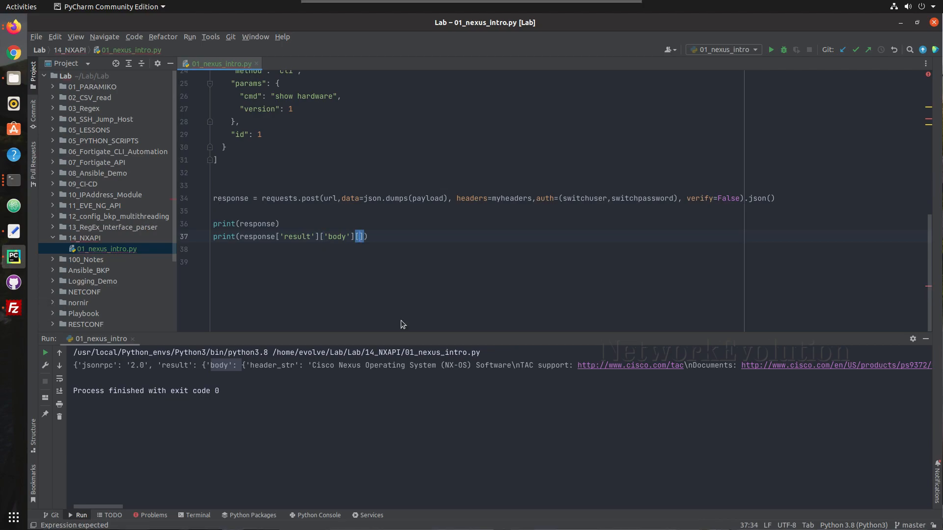
Copy 'kickstart_ver_str' from the run output and paste it as the final key
left_click(411, 344)
scroll(407, 387, "right", 3)
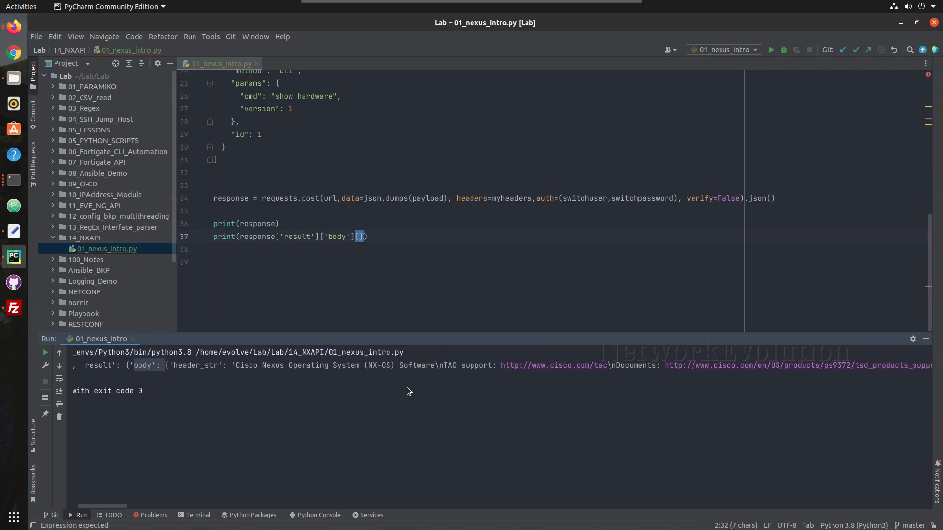
scroll(407, 387, "right", 10)
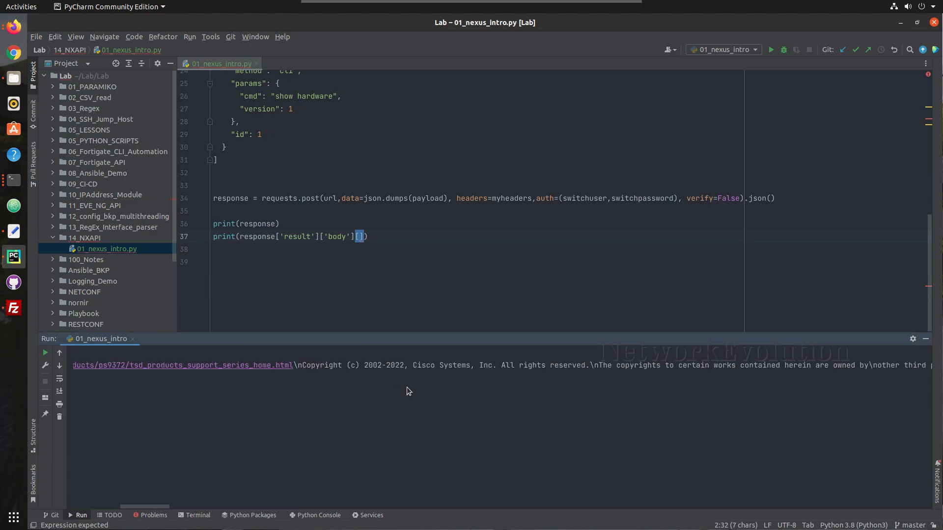
scroll(406, 392, "right", 10)
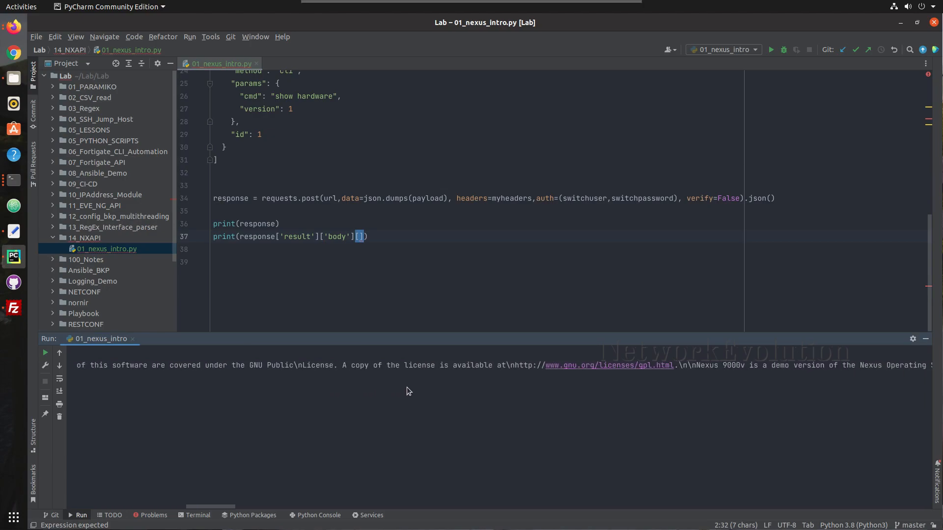
scroll(407, 391, "right", 8)
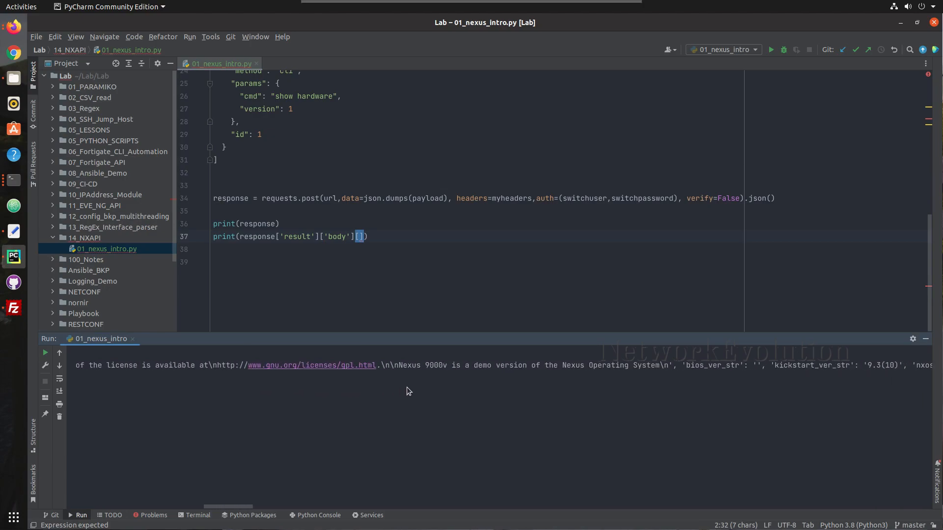
scroll(407, 388, "right", 5)
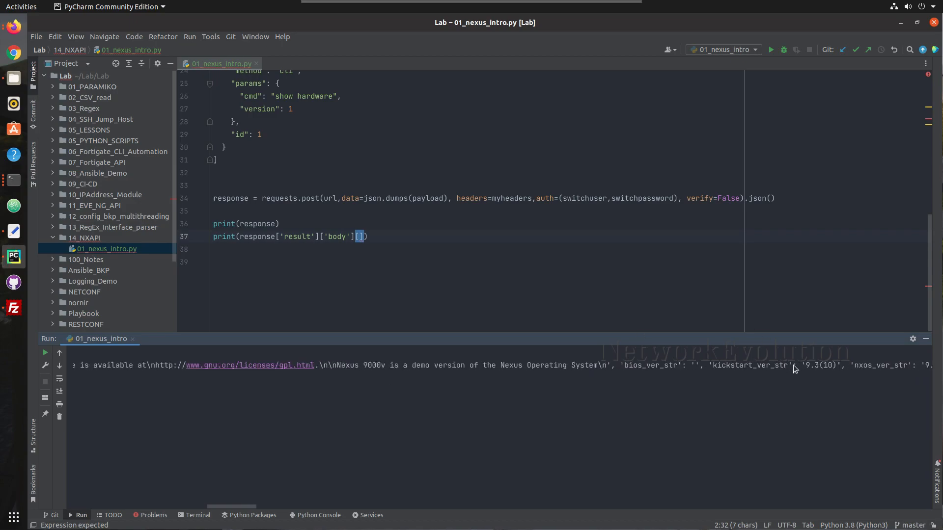
left_click_drag(793, 364, 710, 369)
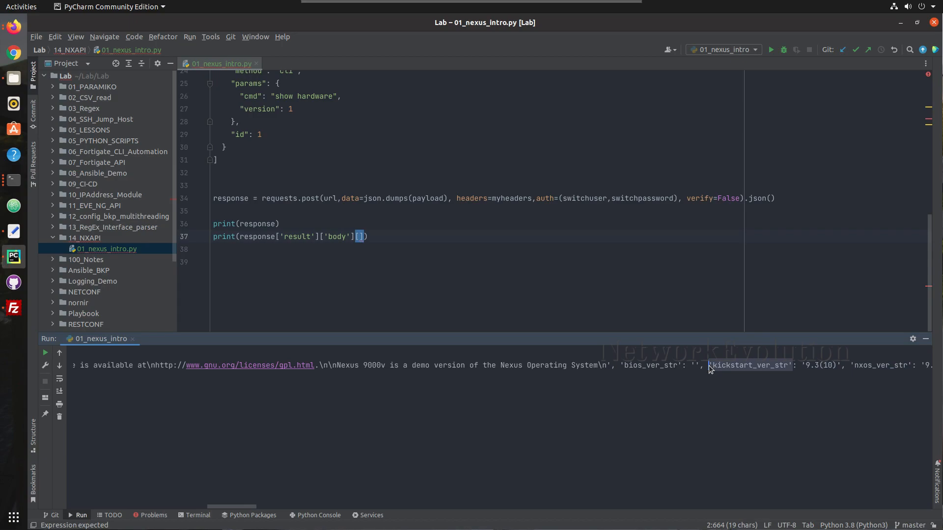
left_click(360, 239)
type("'kickstart_ver_str'")
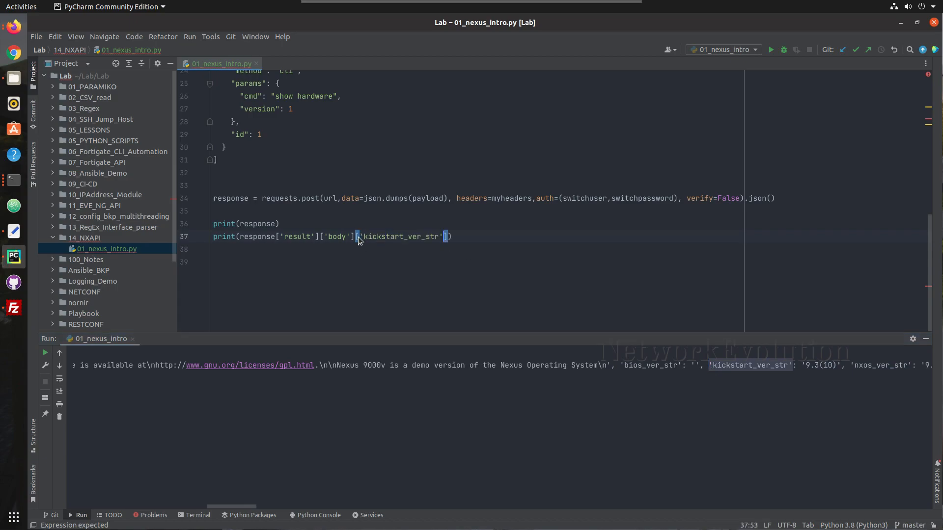
Run 01_nexus_intro and confirm it prints the kickstart version 9.3(10)
left_click(488, 245)
right_click(487, 240)
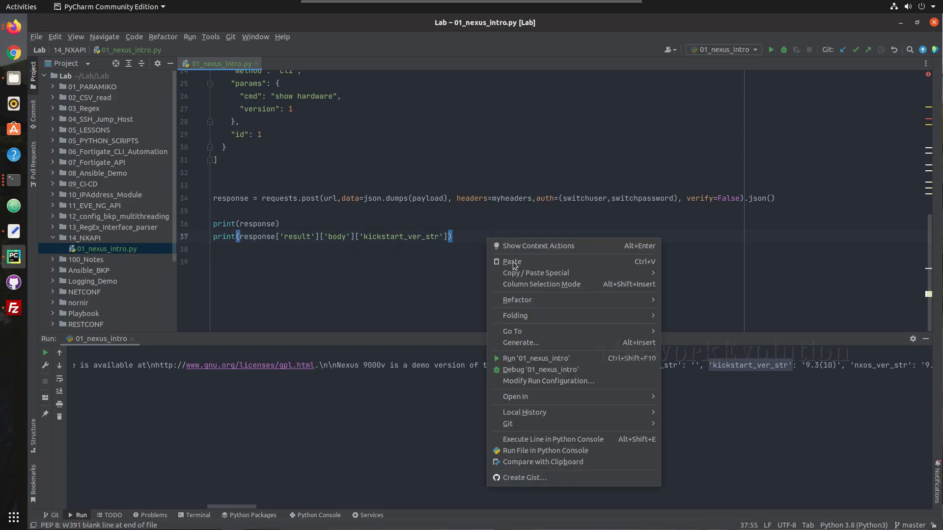
left_click(515, 354)
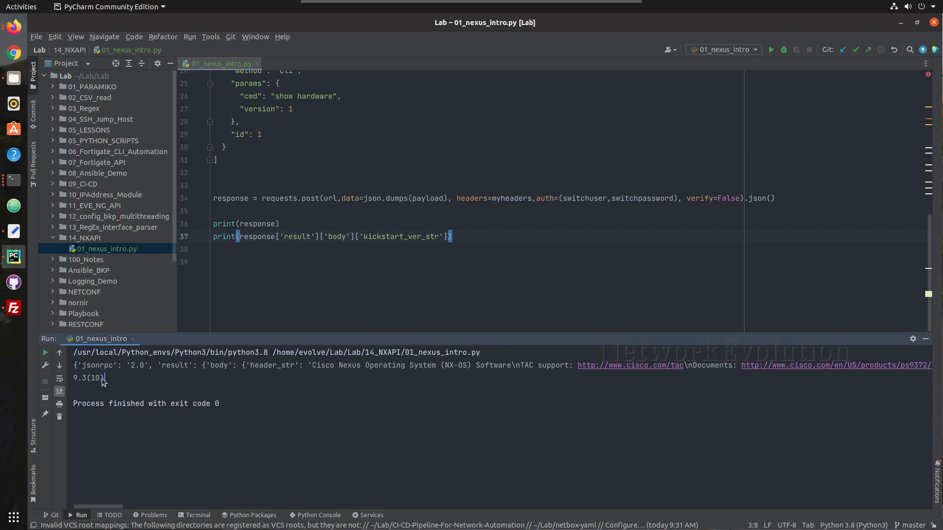
left_click_drag(107, 378, 73, 378)
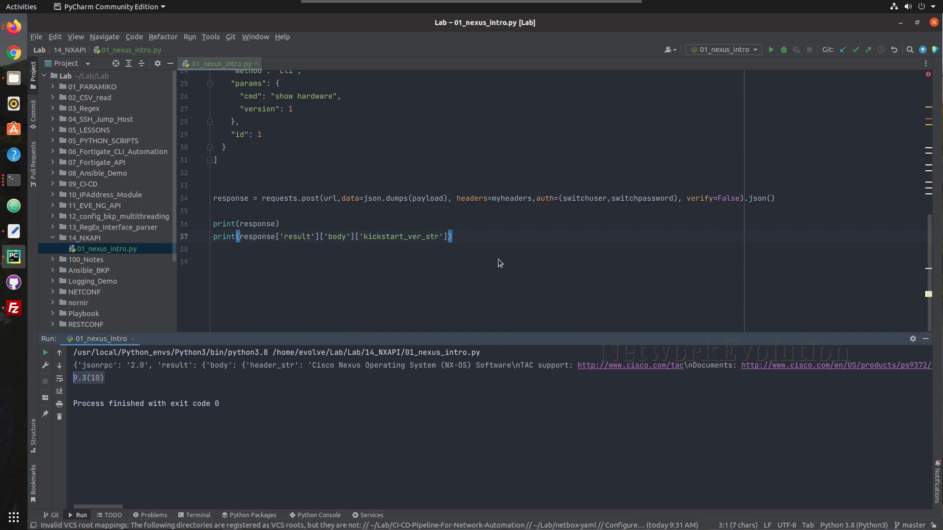
left_click(479, 229)
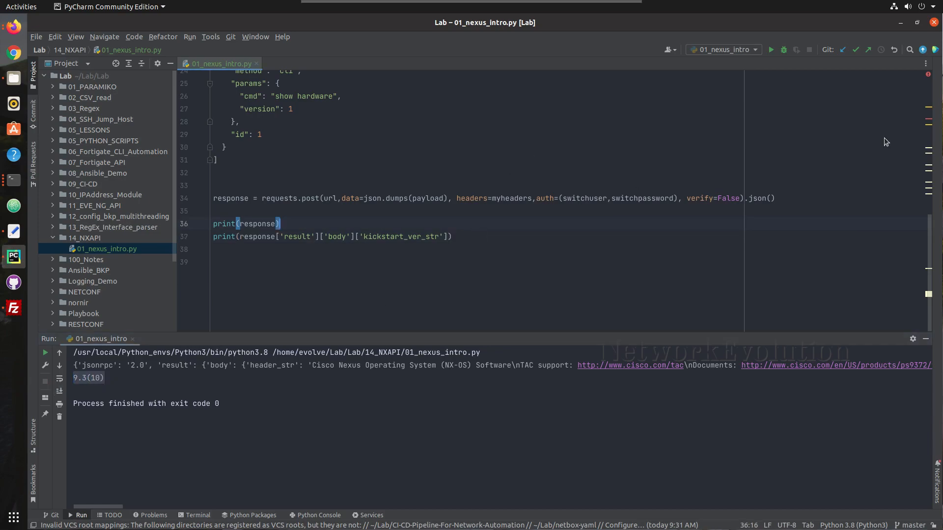
left_click(785, 197)
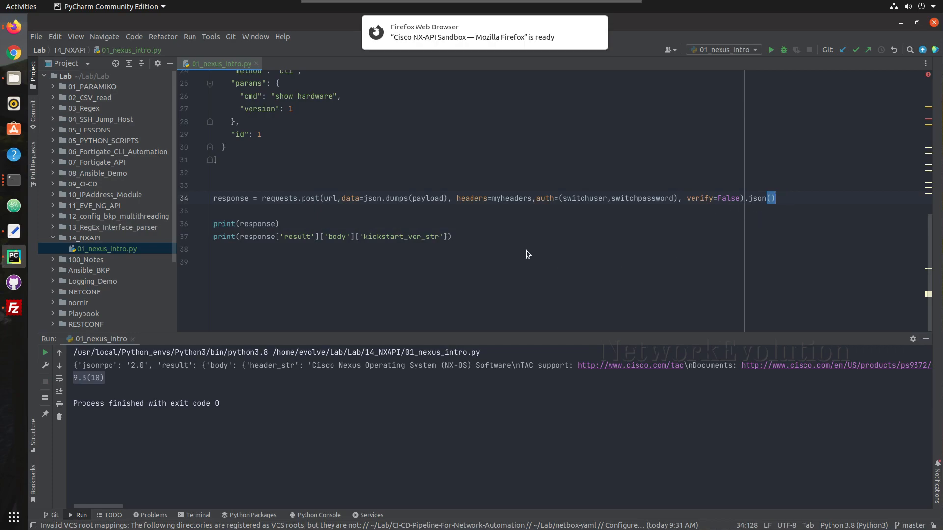
left_click(475, 229)
left_click(468, 237)
key("Return")
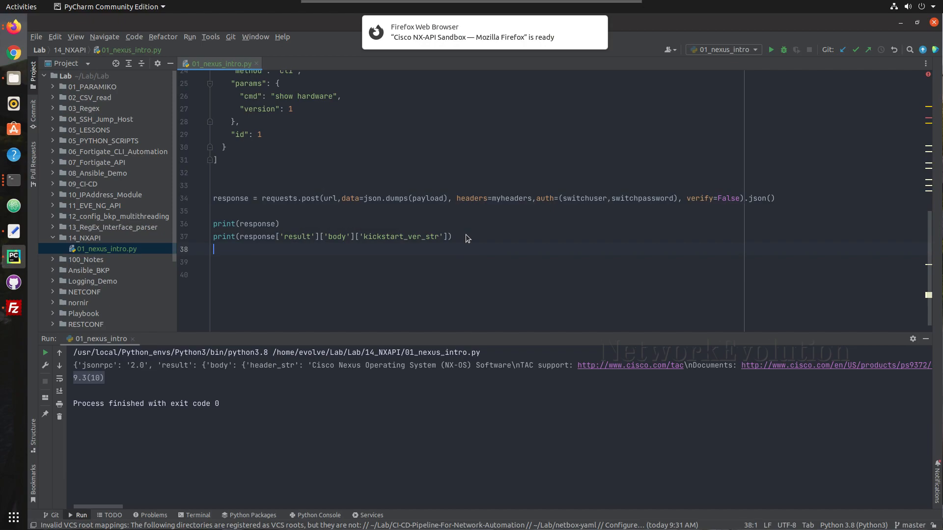
scroll(633, 409, "right", 10)
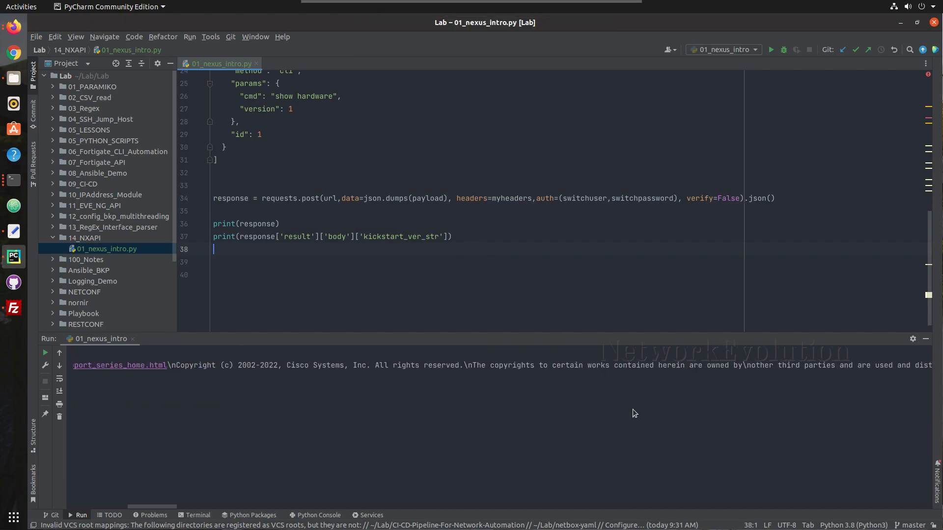
scroll(633, 411, "right", 15)
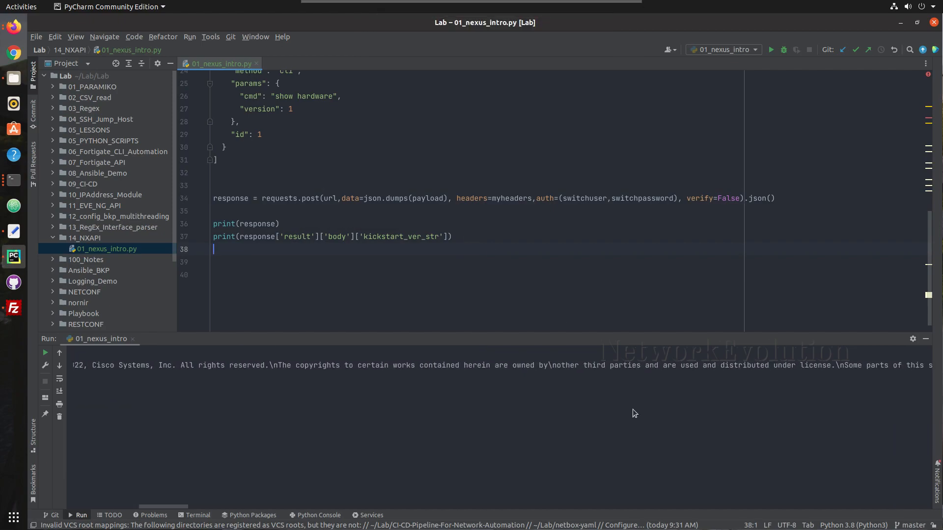
scroll(632, 409, "right", 10)
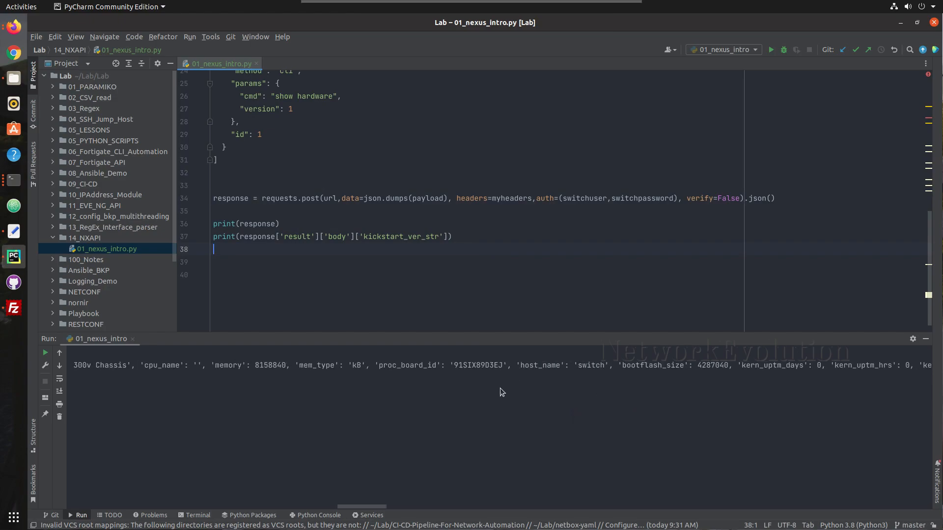
scroll(500, 388, "left", 5)
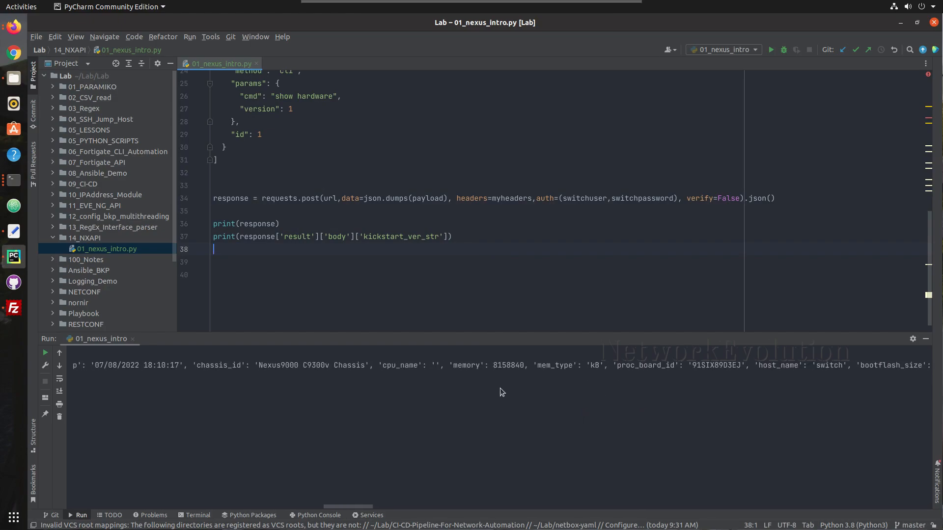
scroll(500, 389, "left", 6)
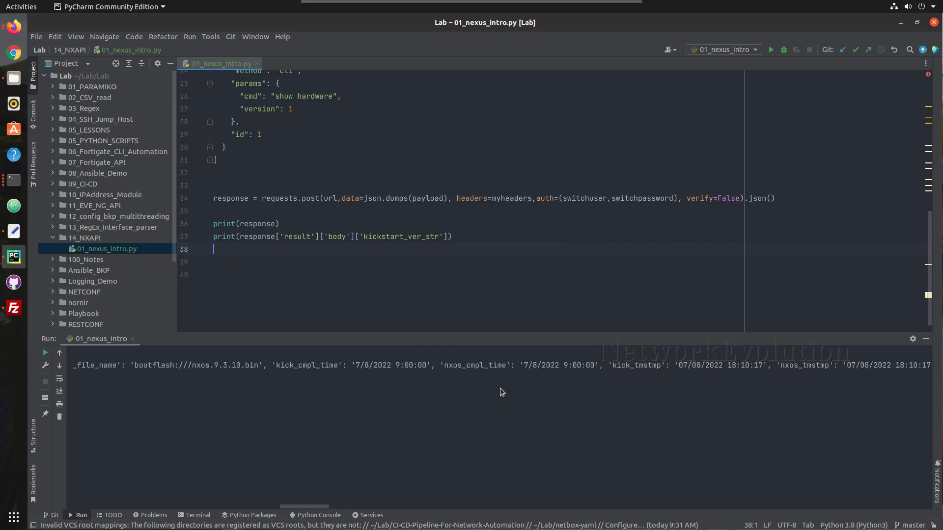
scroll(500, 392, "left", 4)
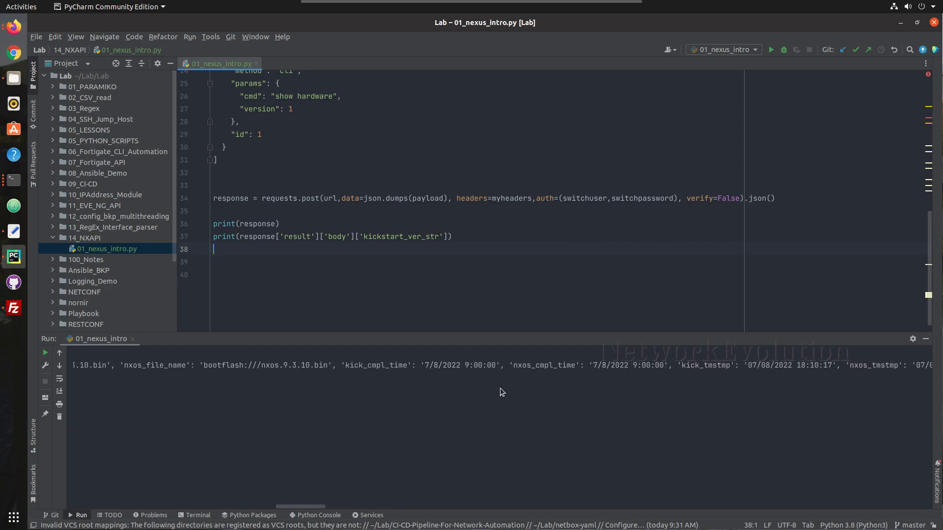
scroll(500, 389, "left", 6)
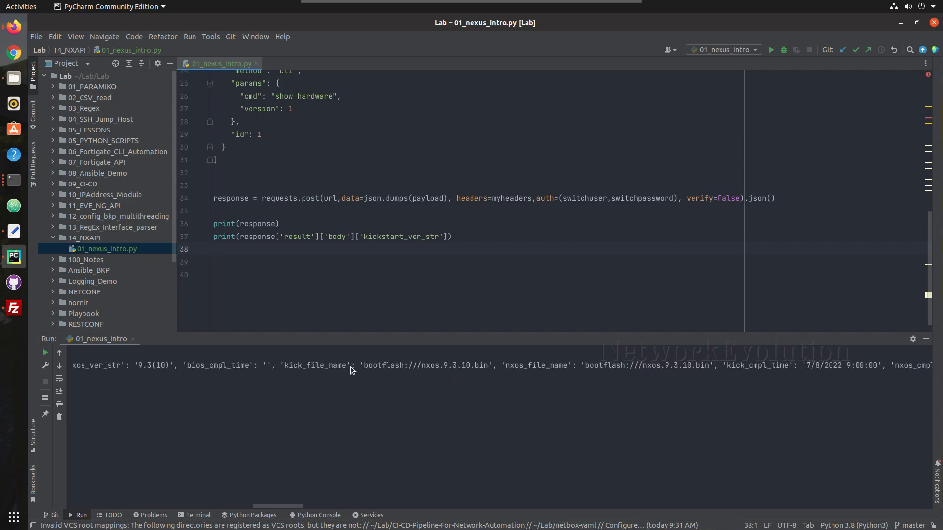
Duplicate the kickstart_ver_str print line and change its key to 'kick_file_name'
left_click(470, 240)
key("ctrl+d")
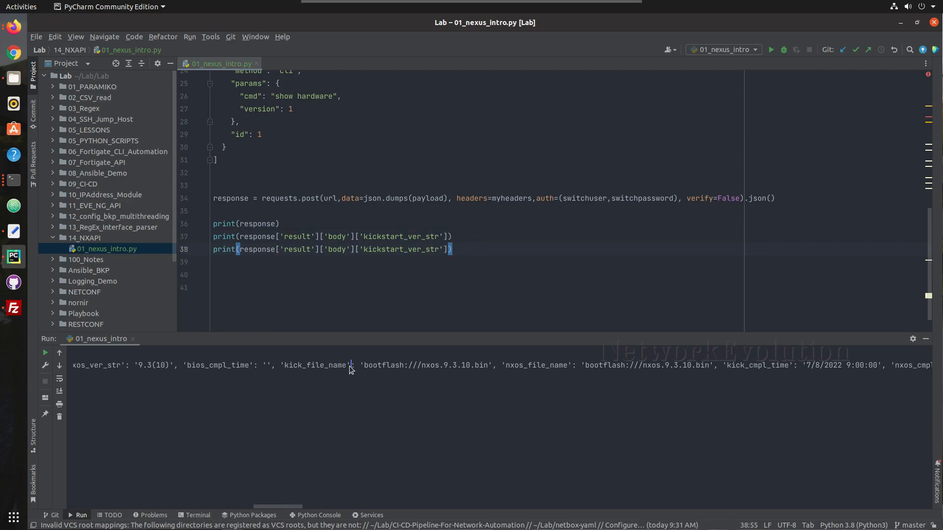
left_click_drag(351, 369, 279, 369)
key("ctrl+c")
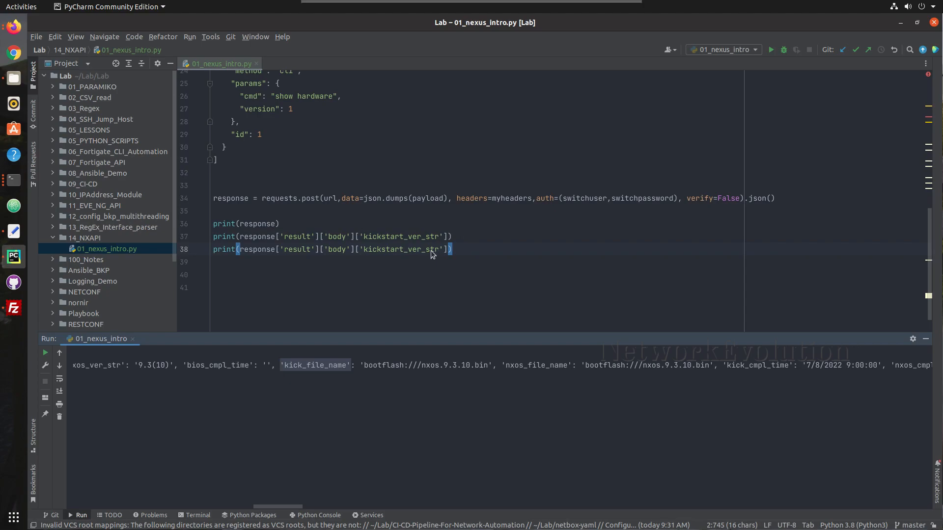
left_click_drag(443, 250, 360, 251)
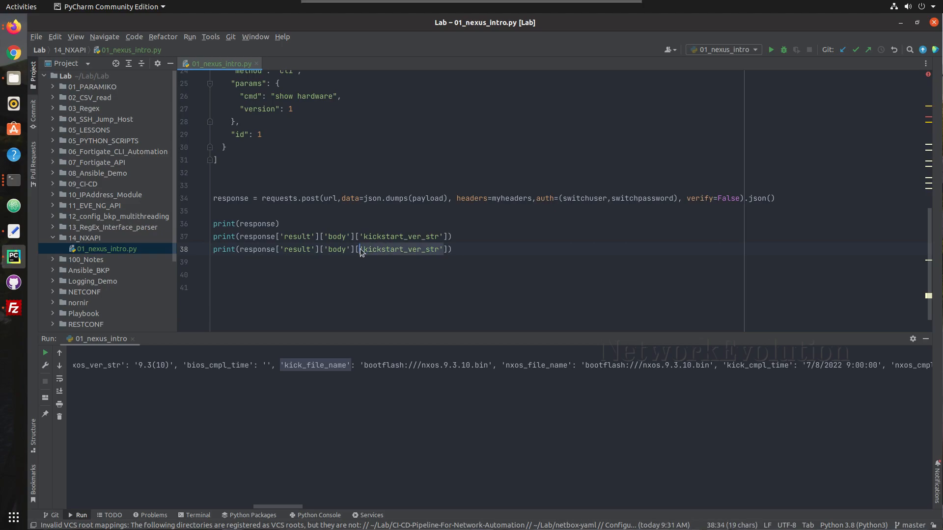
key("ctrl+v")
Run the script and confirm it prints 9.3(10) and bootflash:///nxos.9.3.10.bin
left_click(377, 265)
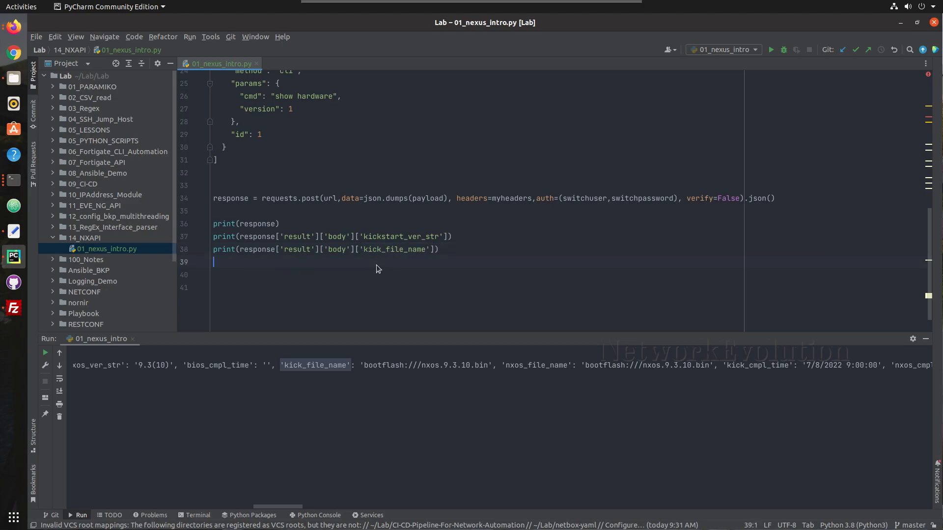
right_click(378, 268)
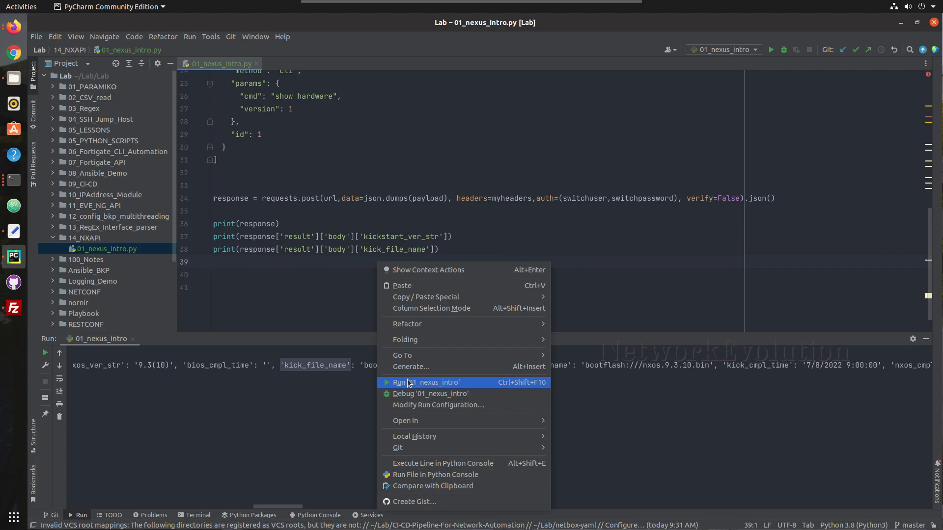
left_click(407, 383)
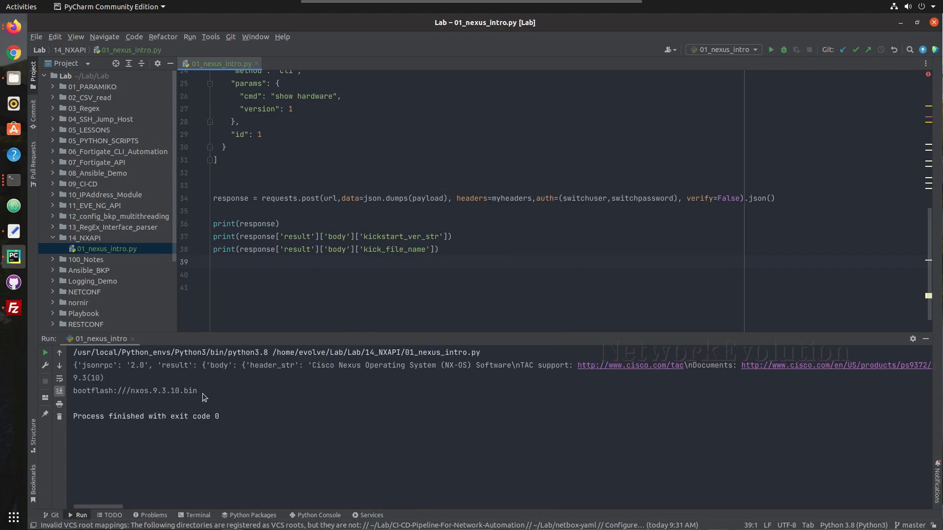
left_click_drag(203, 393, 70, 376)
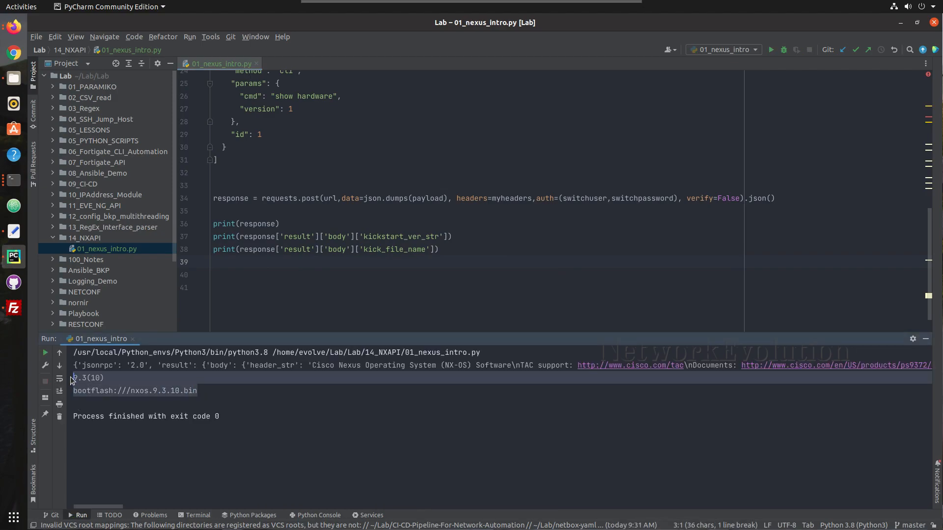
left_click(184, 385)
left_click(485, 240)
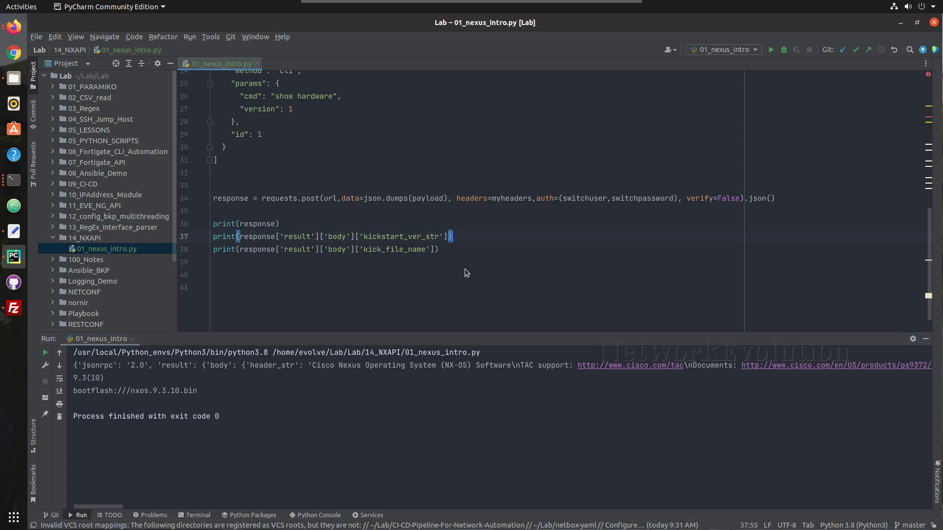
scroll(430, 373, "right", 20)
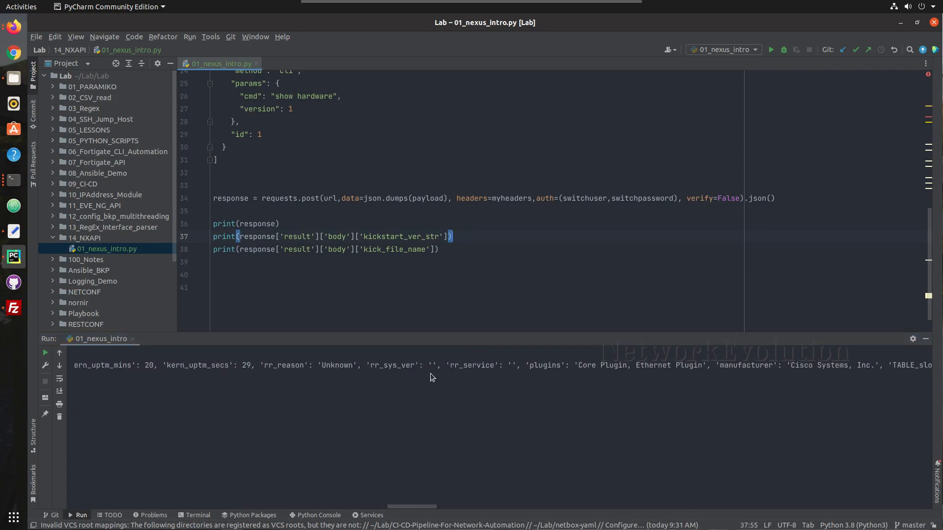
left_click(426, 249)
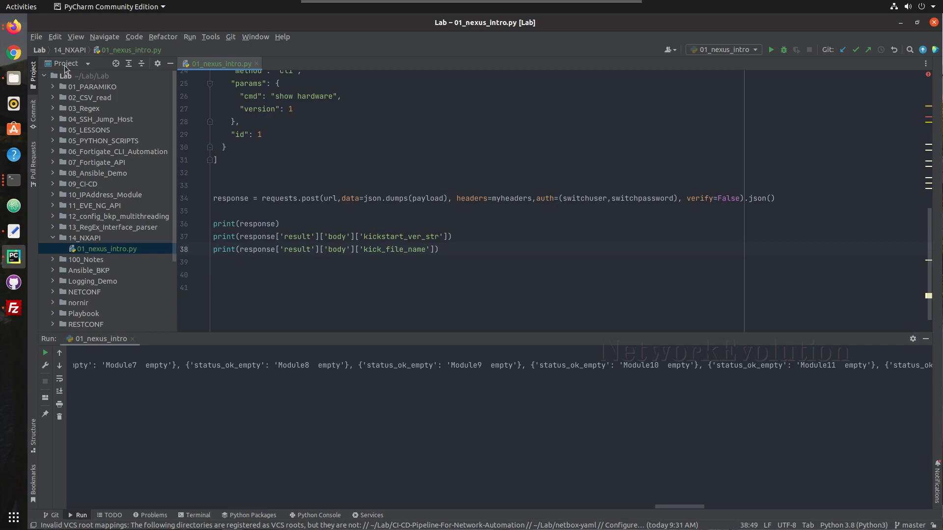
Sign back in on the browser's command reference page with the sandbox username and password, declining to save them
left_click(18, 33)
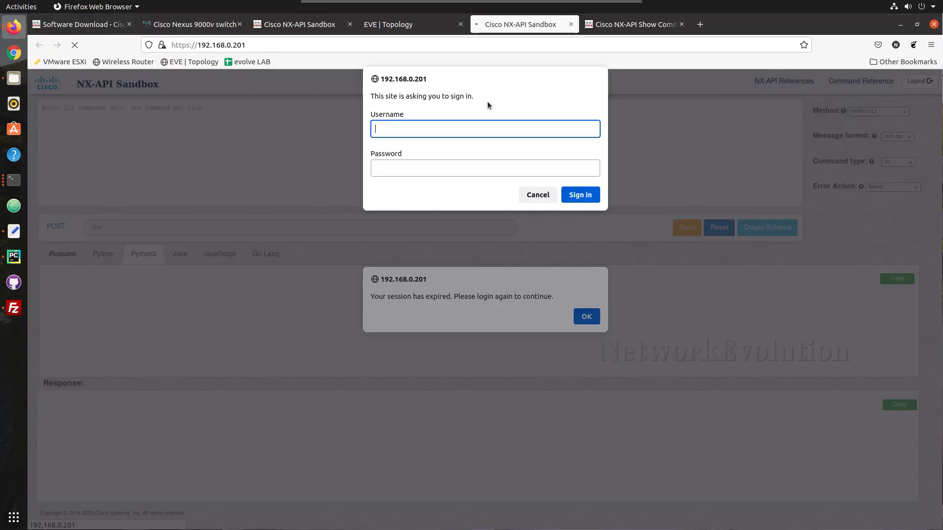
left_click(626, 26)
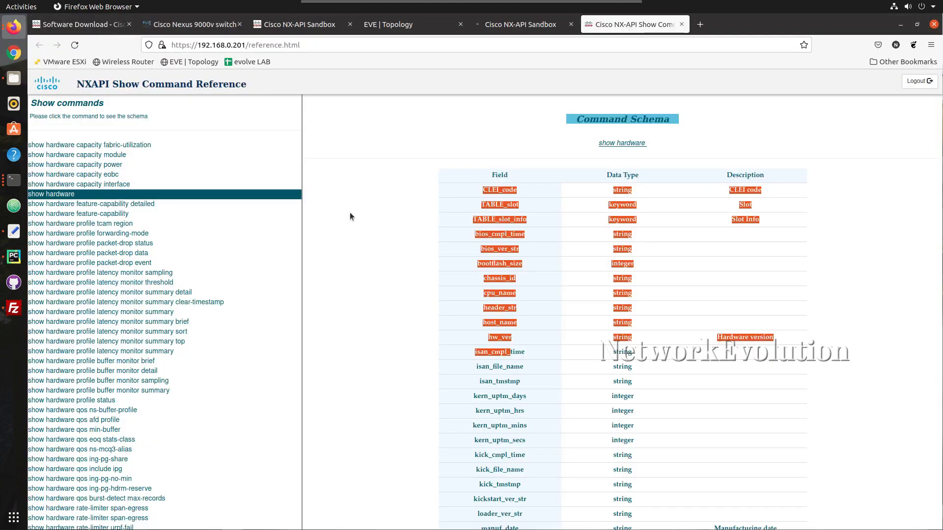
left_click(341, 170)
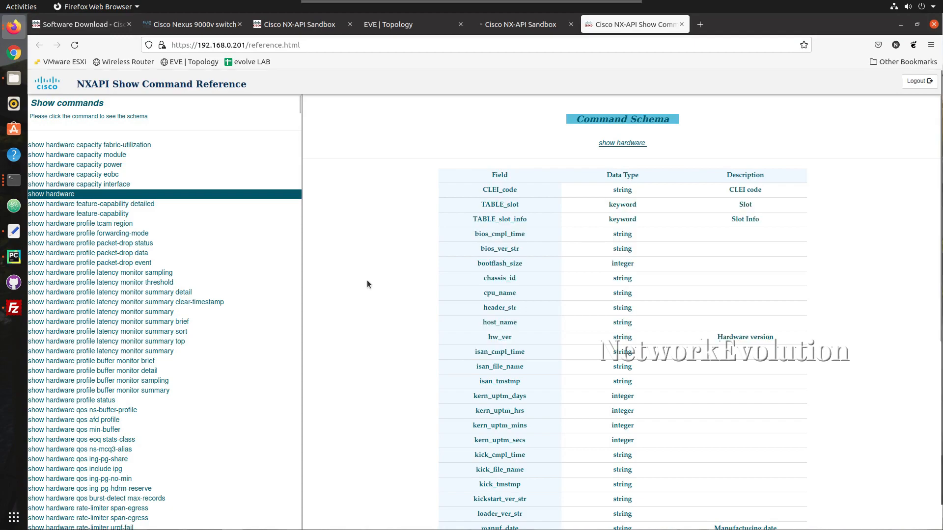
left_click(112, 173)
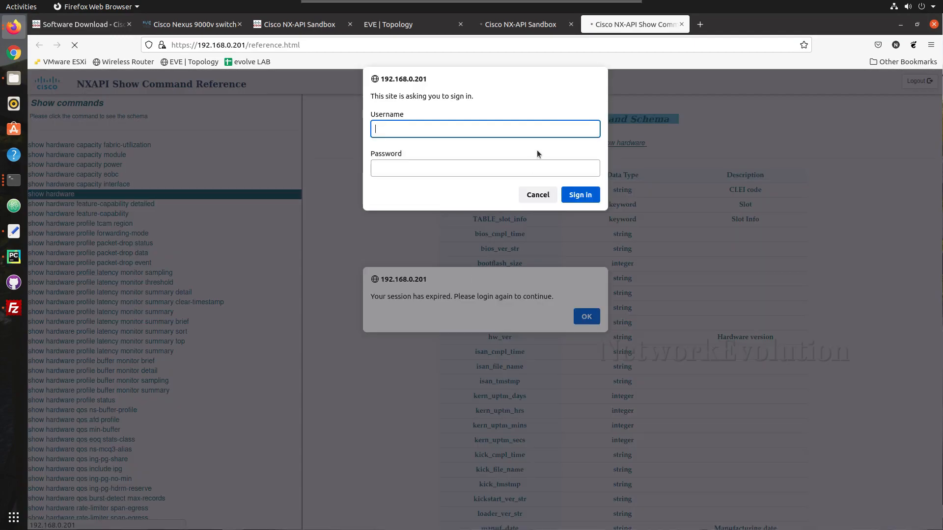
type("admin")
key("Tab")
type("Cisco")
key("Return")
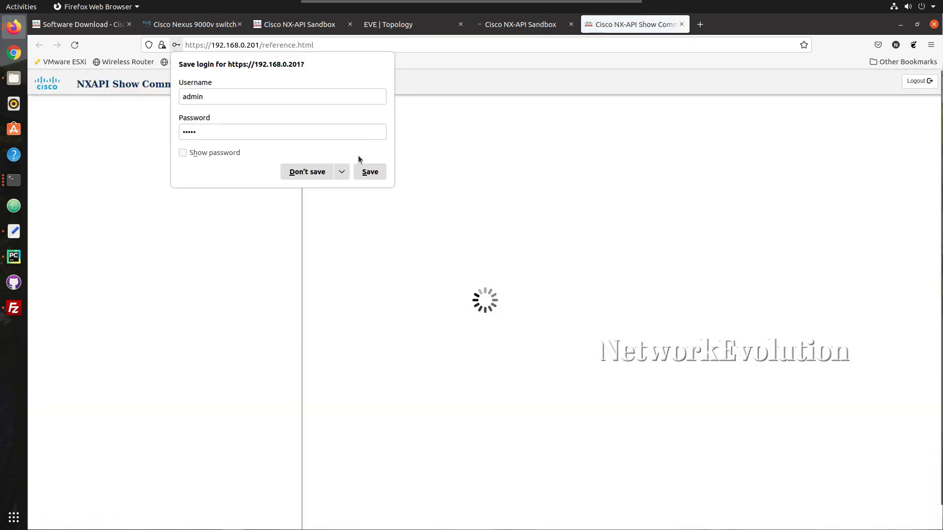
left_click(310, 173)
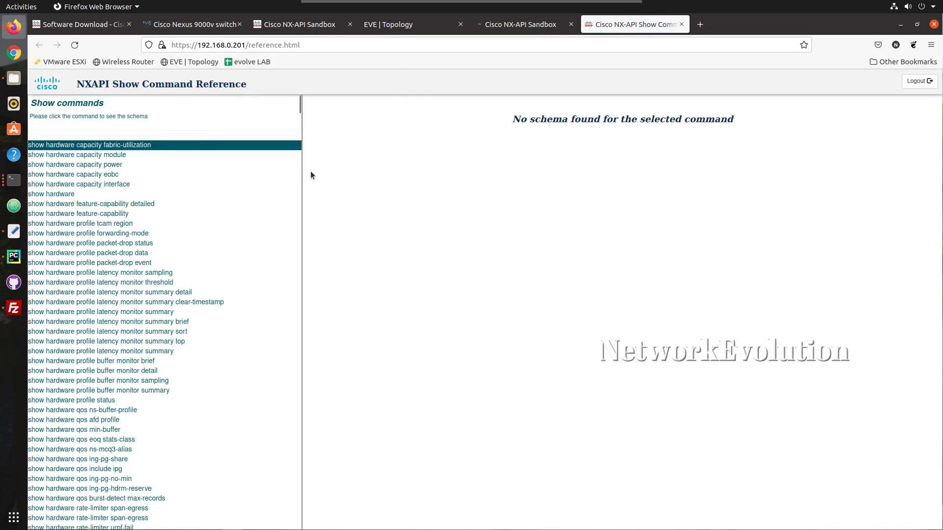
Review the show hardware schema's kickstart_ver_str row, then return to the NX-API Sandbox show hardware command
left_click(64, 195)
scroll(350, 373, "down", 8)
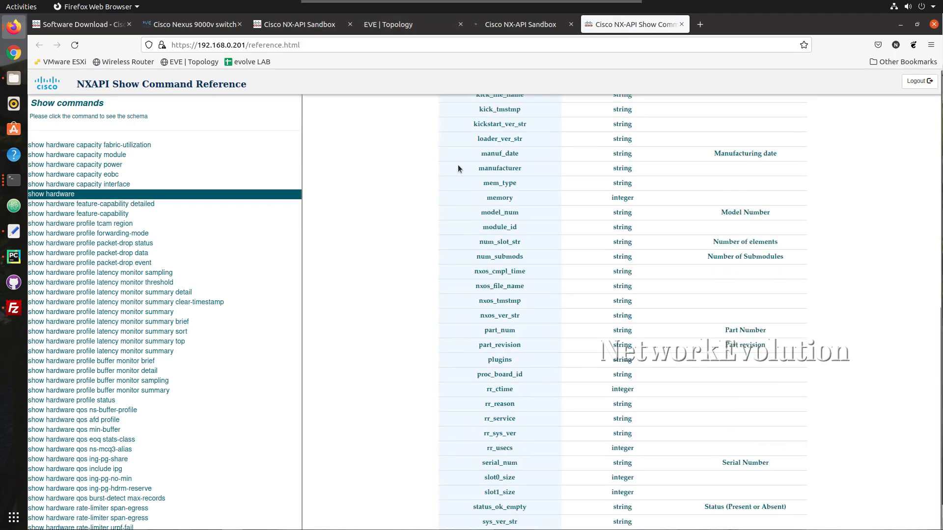
mouse_move(468, 116)
left_mouse_down()
mouse_move(493, 131)
mouse_move(470, 125)
left_mouse_up()
scroll(436, 141, "down", 1)
scroll(181, 348, "down", 20)
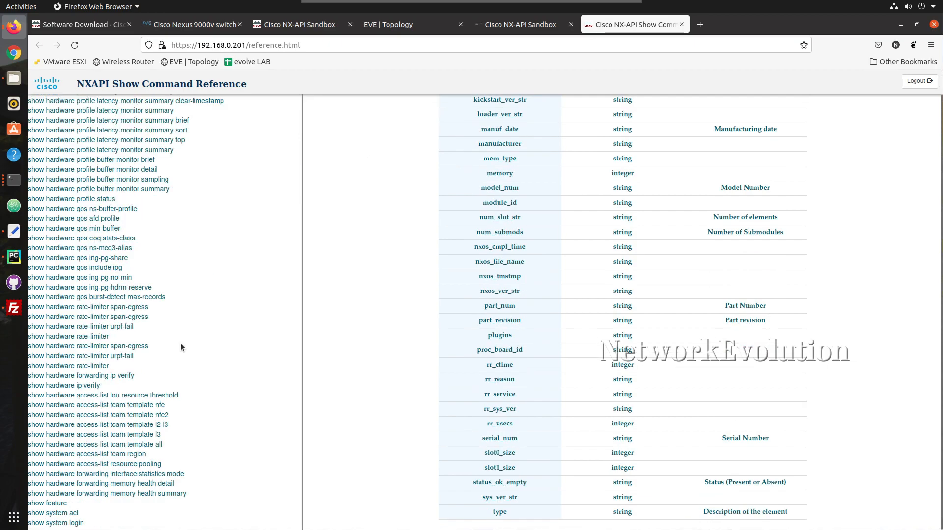
scroll(180, 346, "down", 20)
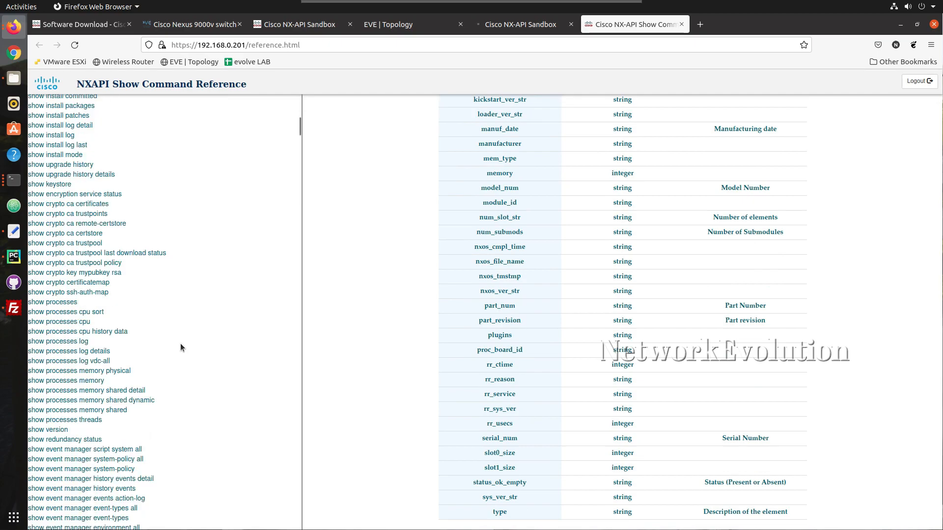
scroll(181, 347, "down", 20)
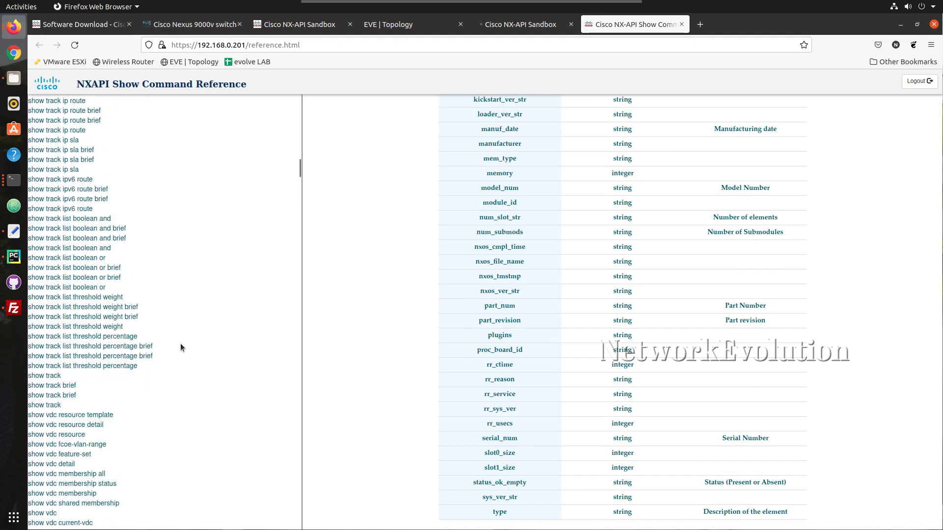
left_click(302, 28)
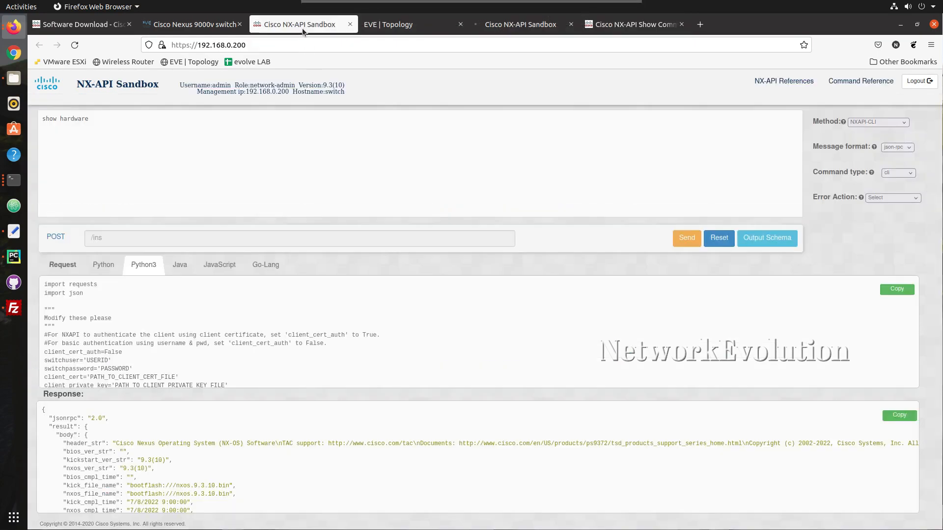
left_click(305, 189)
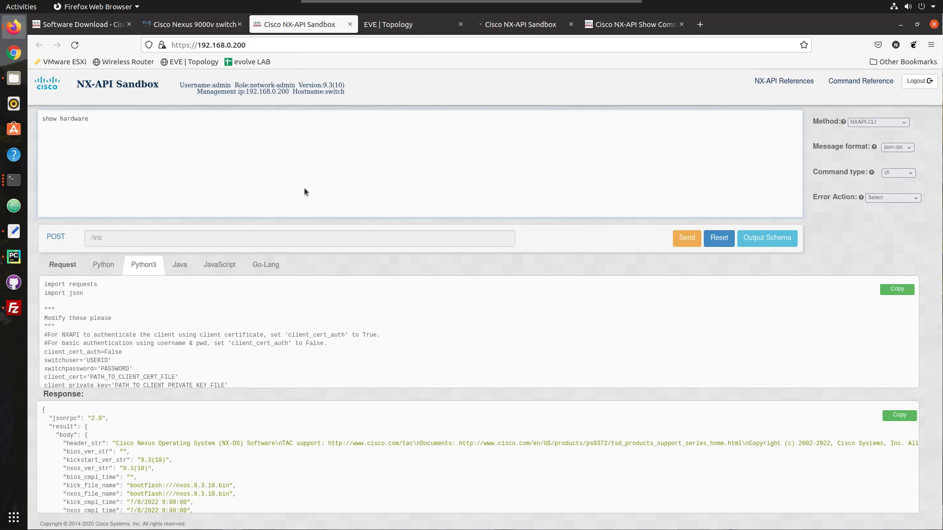